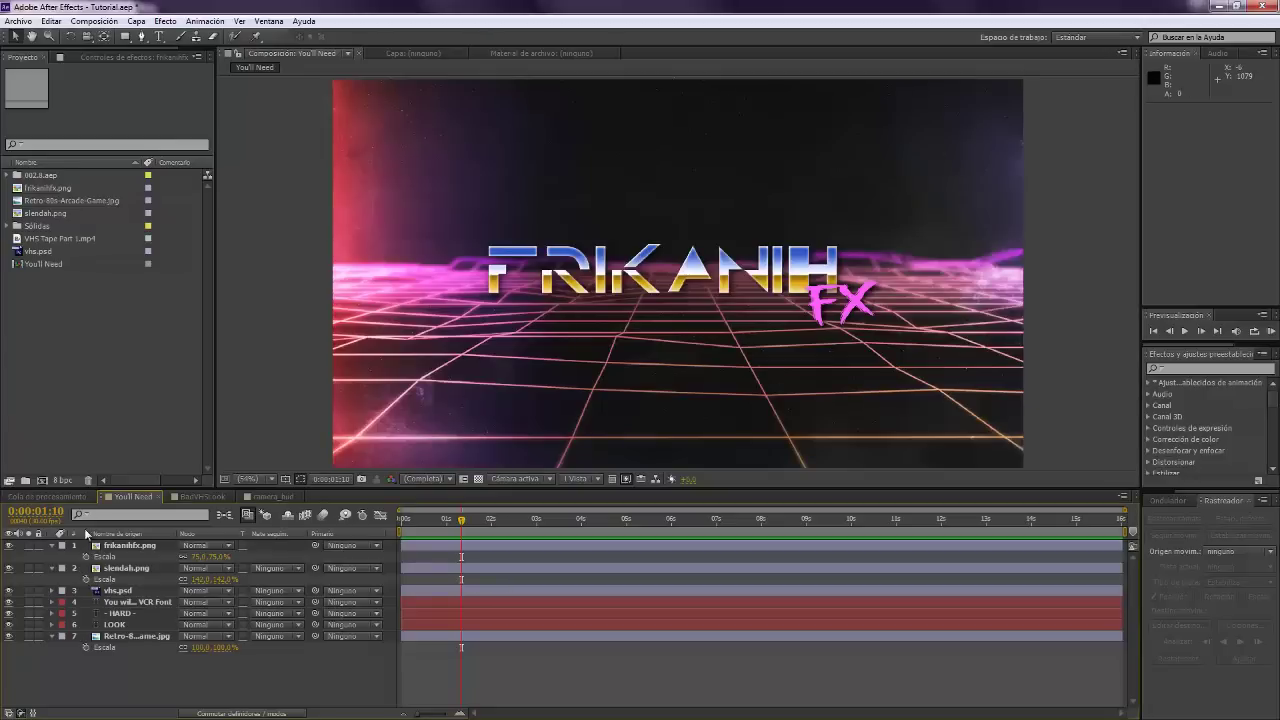
Hide the frikanihfx.png logo layer and switch to the BadVHSLook composition.
left_click(10, 549)
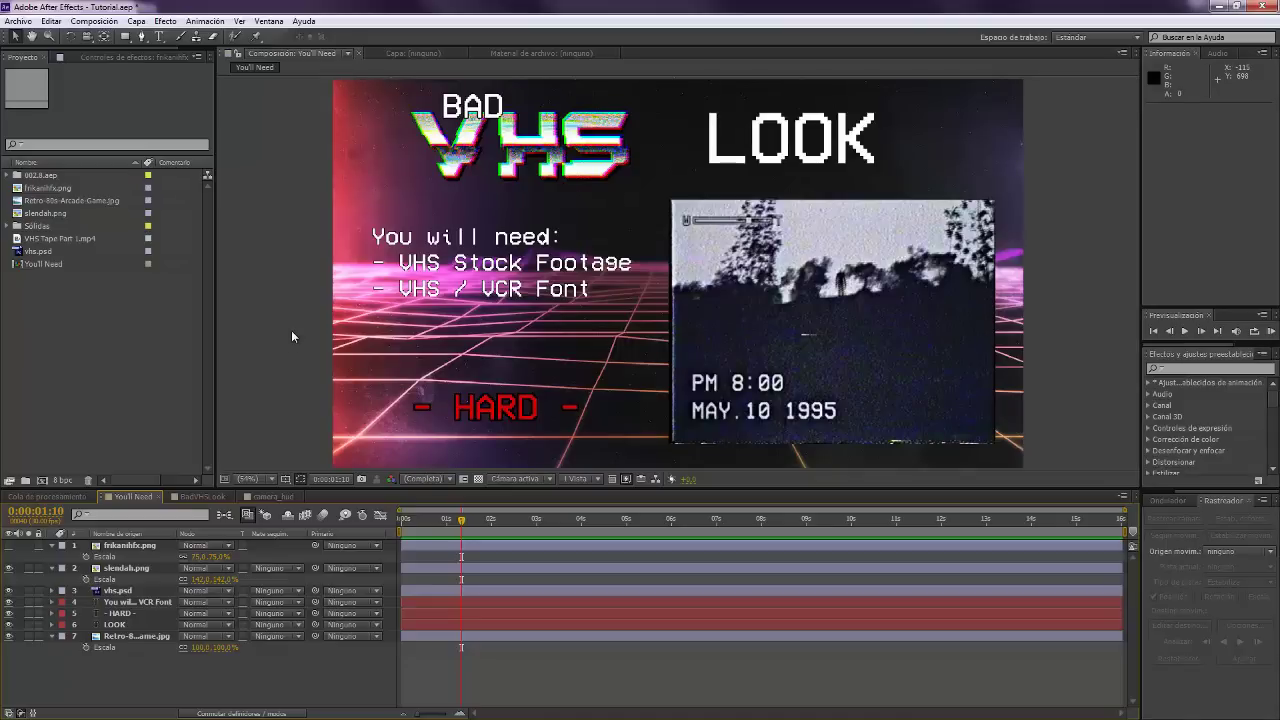
left_click(208, 496)
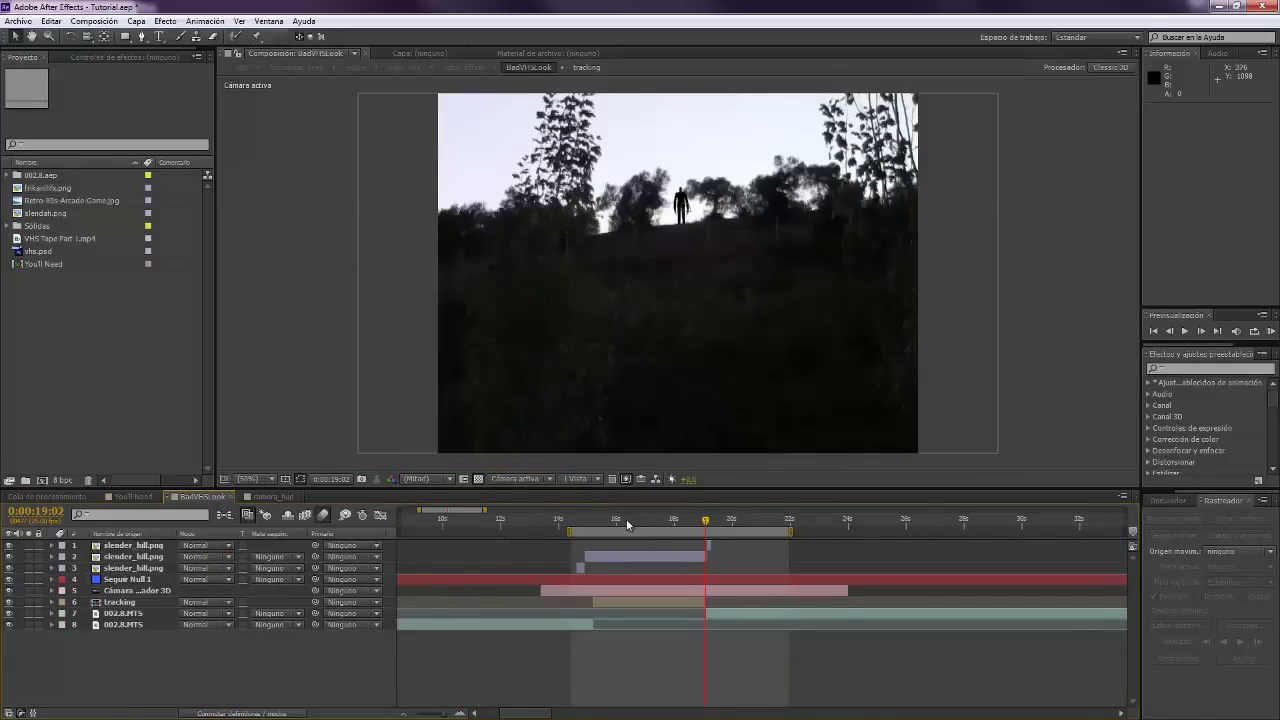
Preview the footage and inspect the distant figure on the hill up close at 0:00:18:06.
key("space")
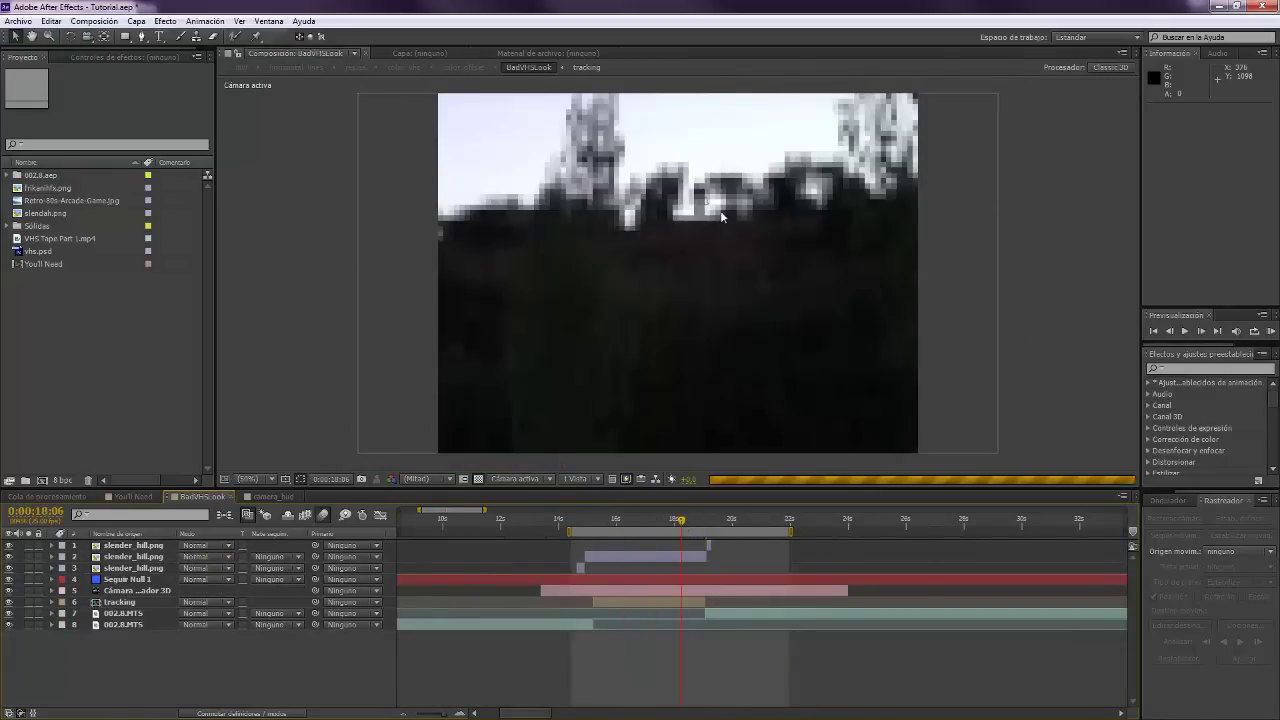
scroll(720, 210, "up", 2)
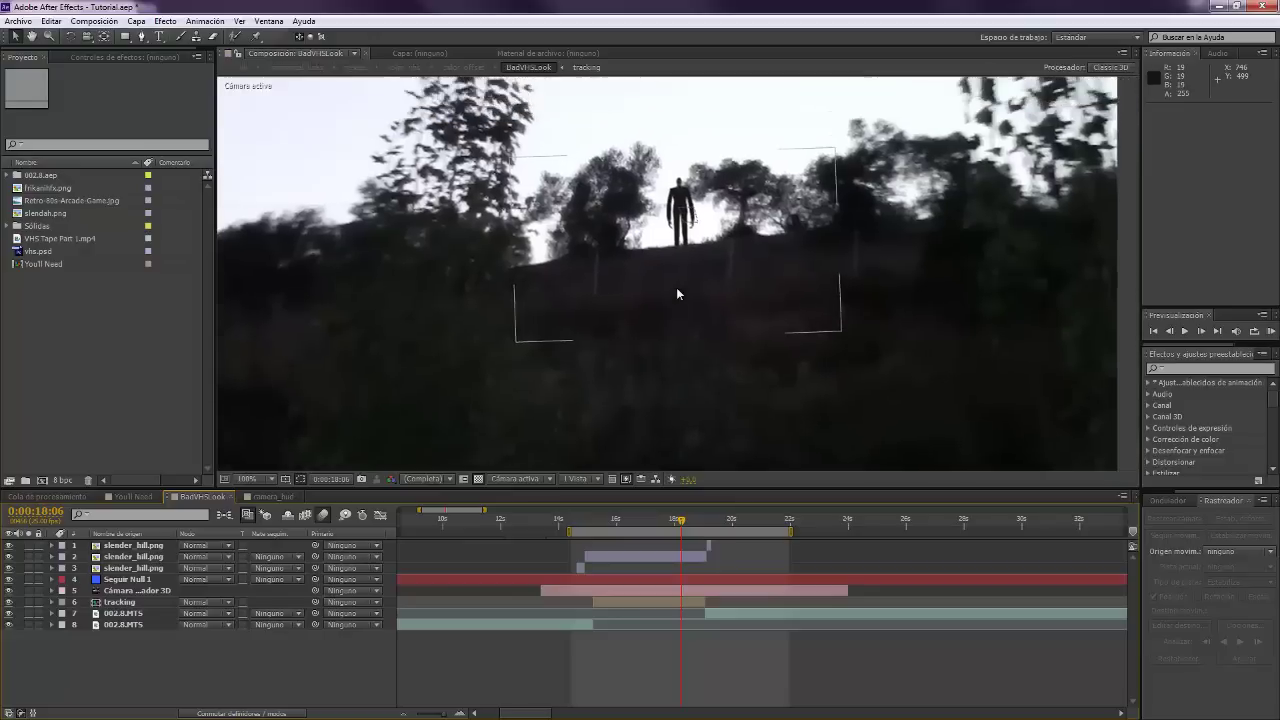
scroll(676, 293, "up", 1)
left_click(245, 479)
left_click(262, 360)
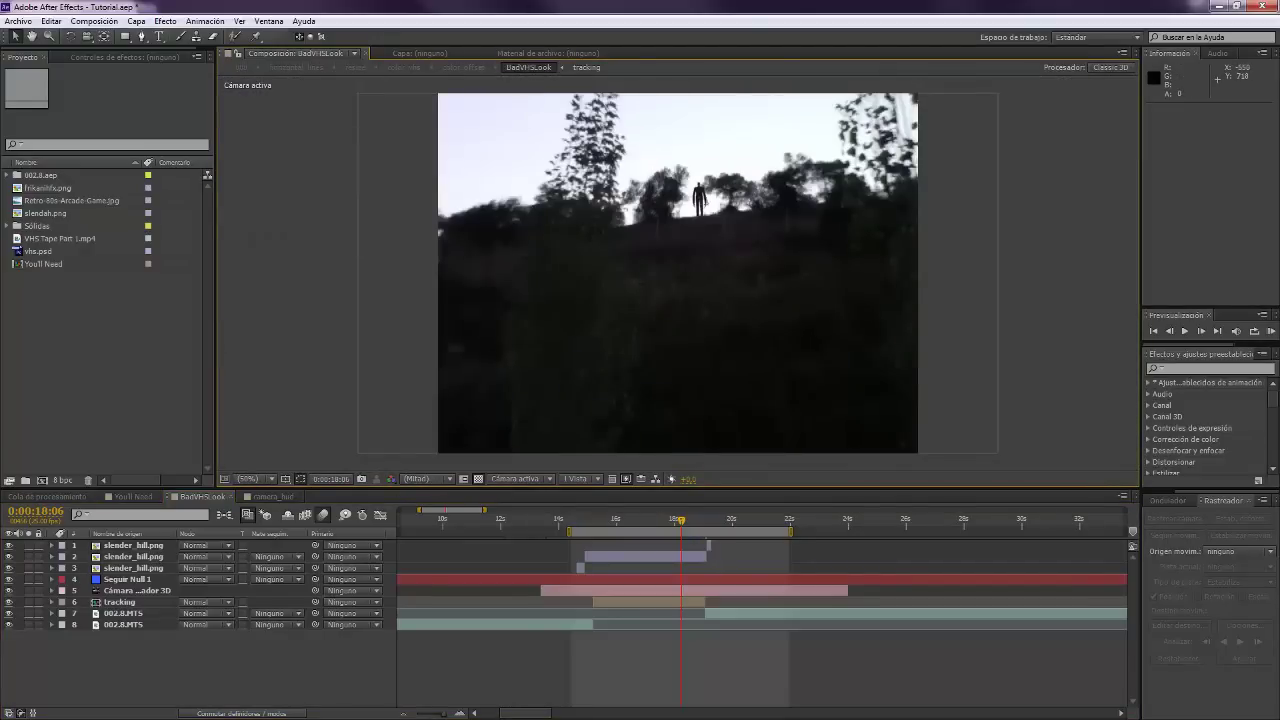
Add a new adjustment layer above all layers in the BadVHSLook composition.
left_click(137, 22)
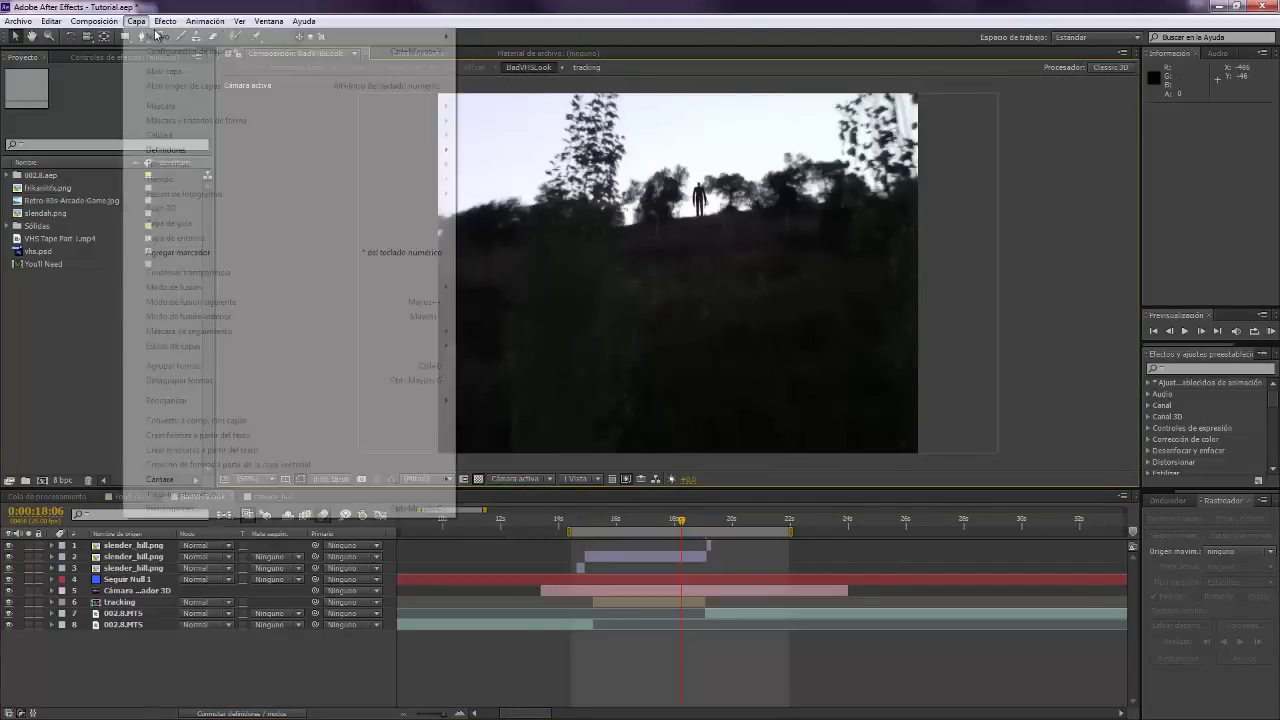
mouse_move(170, 37)
left_click(500, 124)
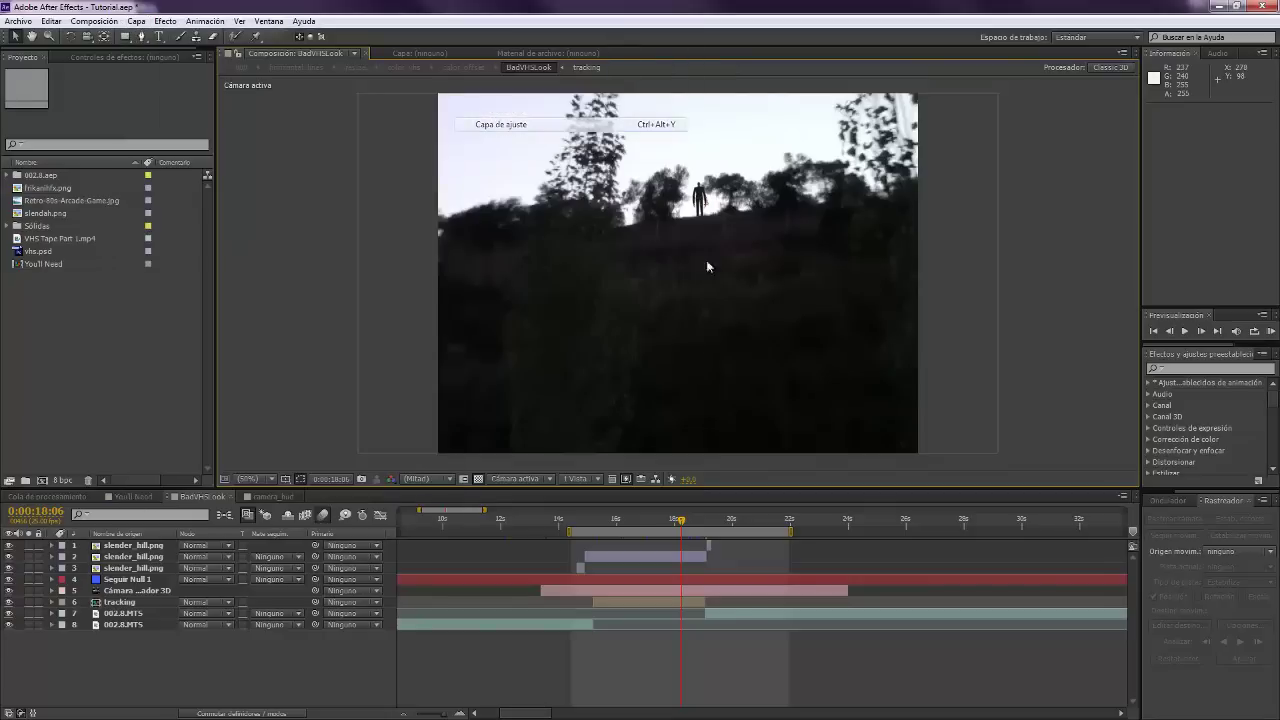
left_click(1213, 370)
left_click(1071, 340)
key("c")
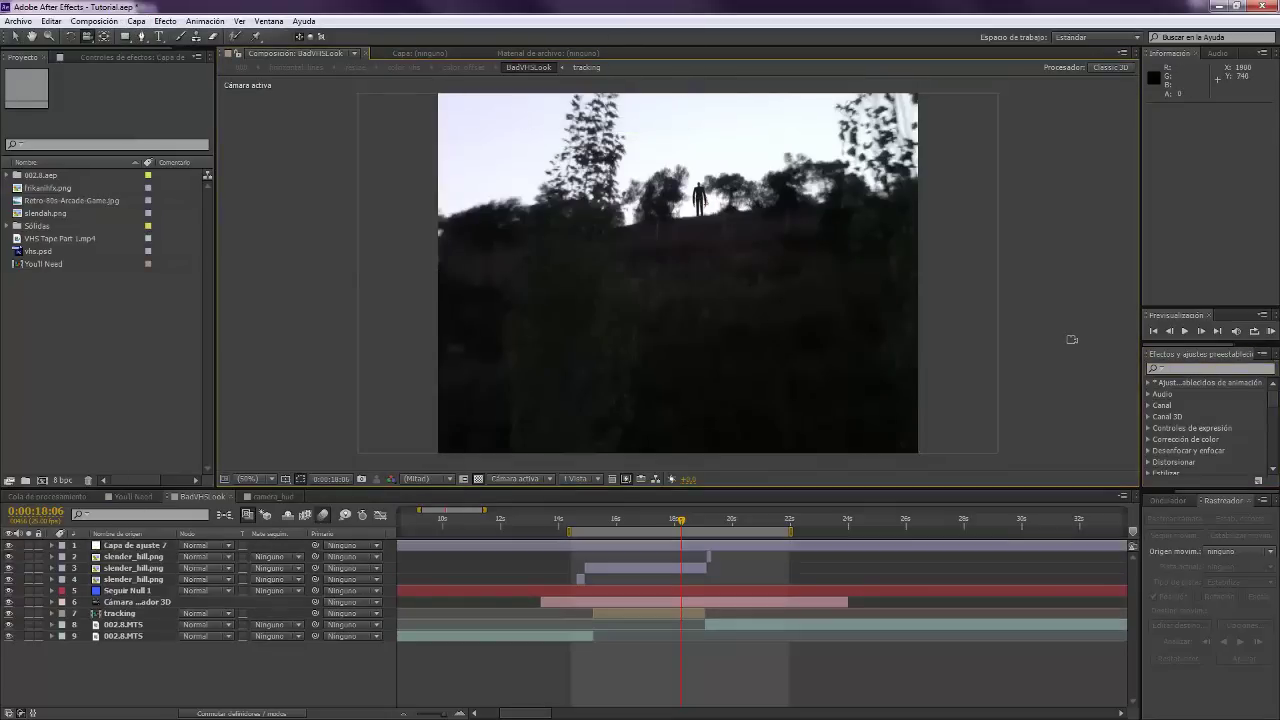
key("a")
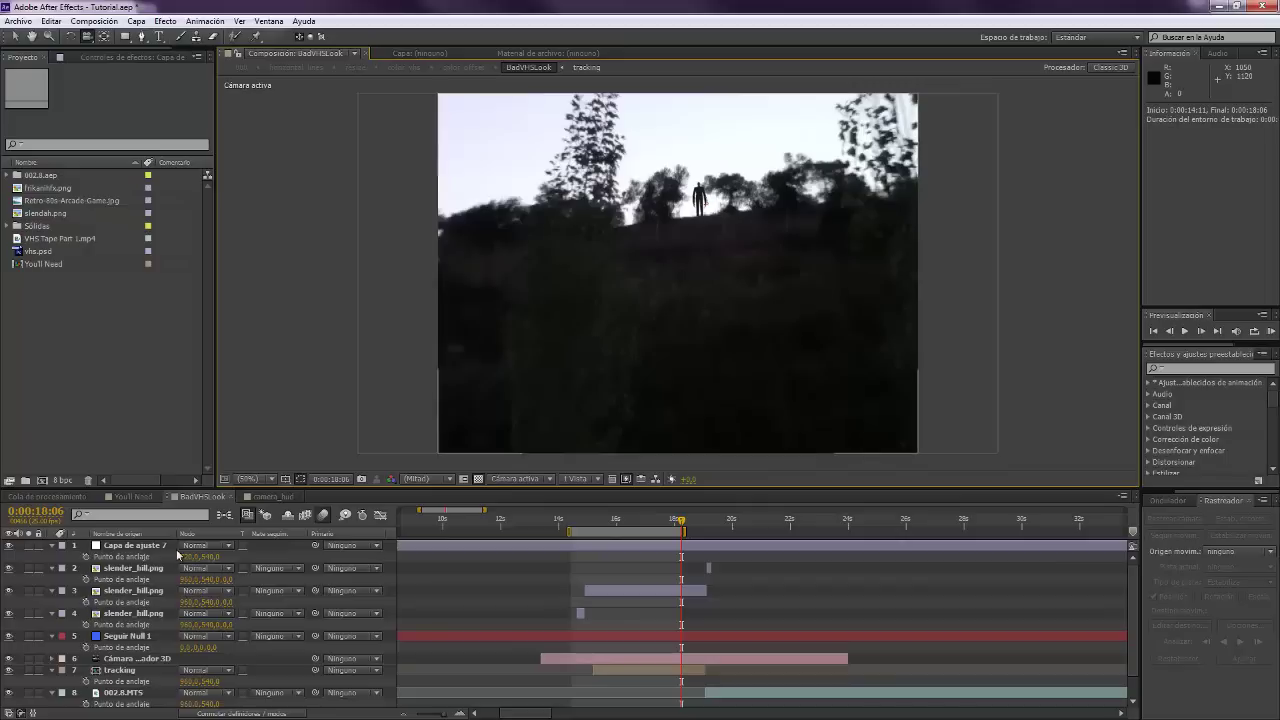
key("a")
Apply the Brillo y contraste effect to the adjustment layer and set its Contraste to 20.
left_click(1200, 370)
type("contrast")
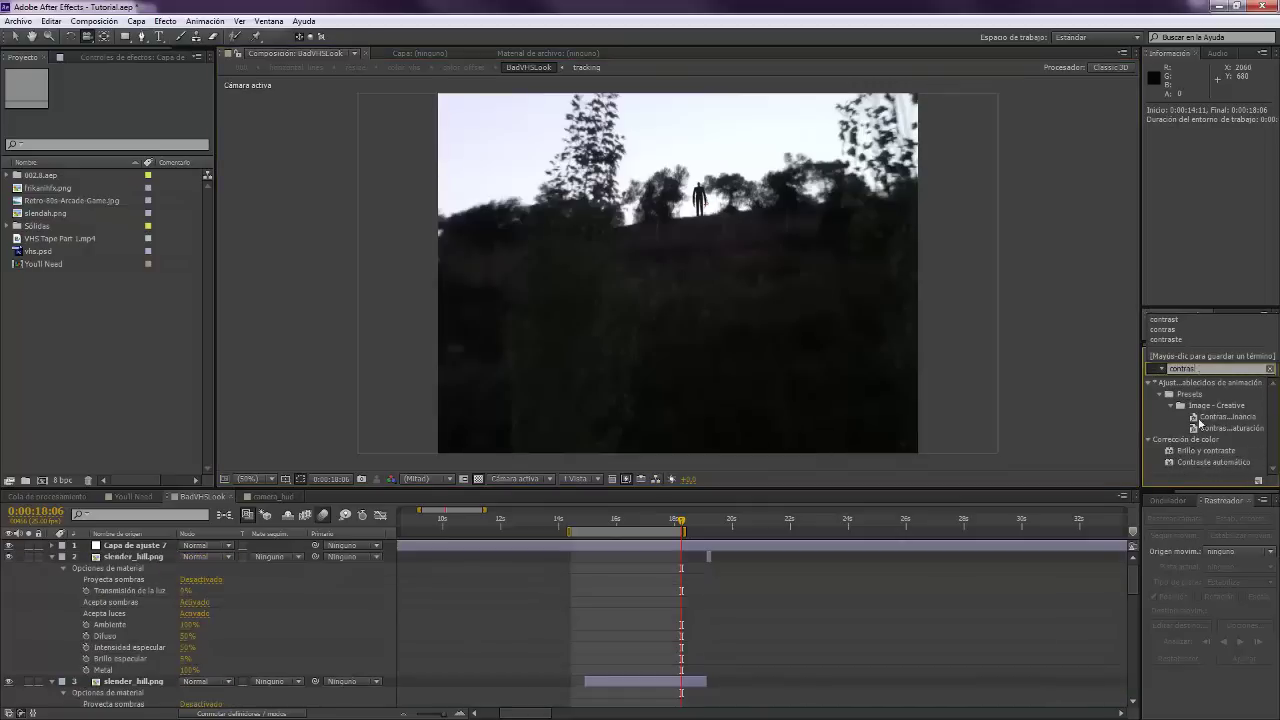
left_click_drag(1205, 450, 604, 544)
left_click(124, 107)
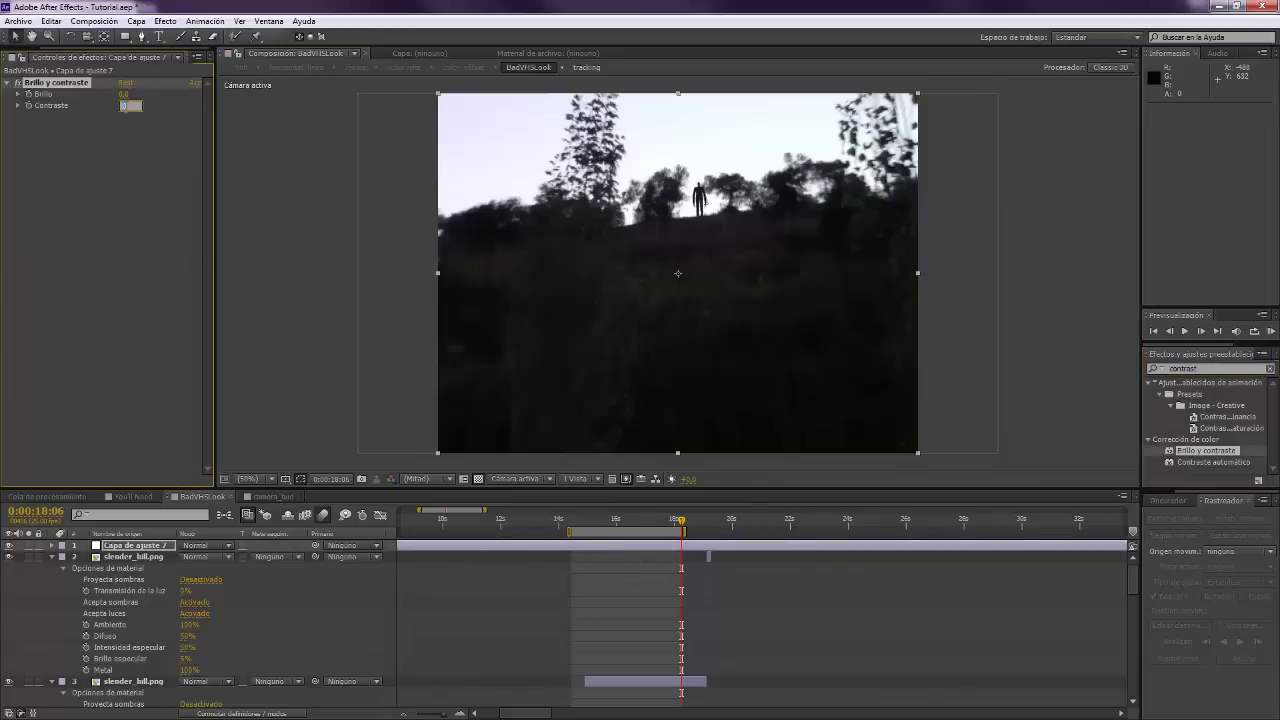
type("20")
key("Return")
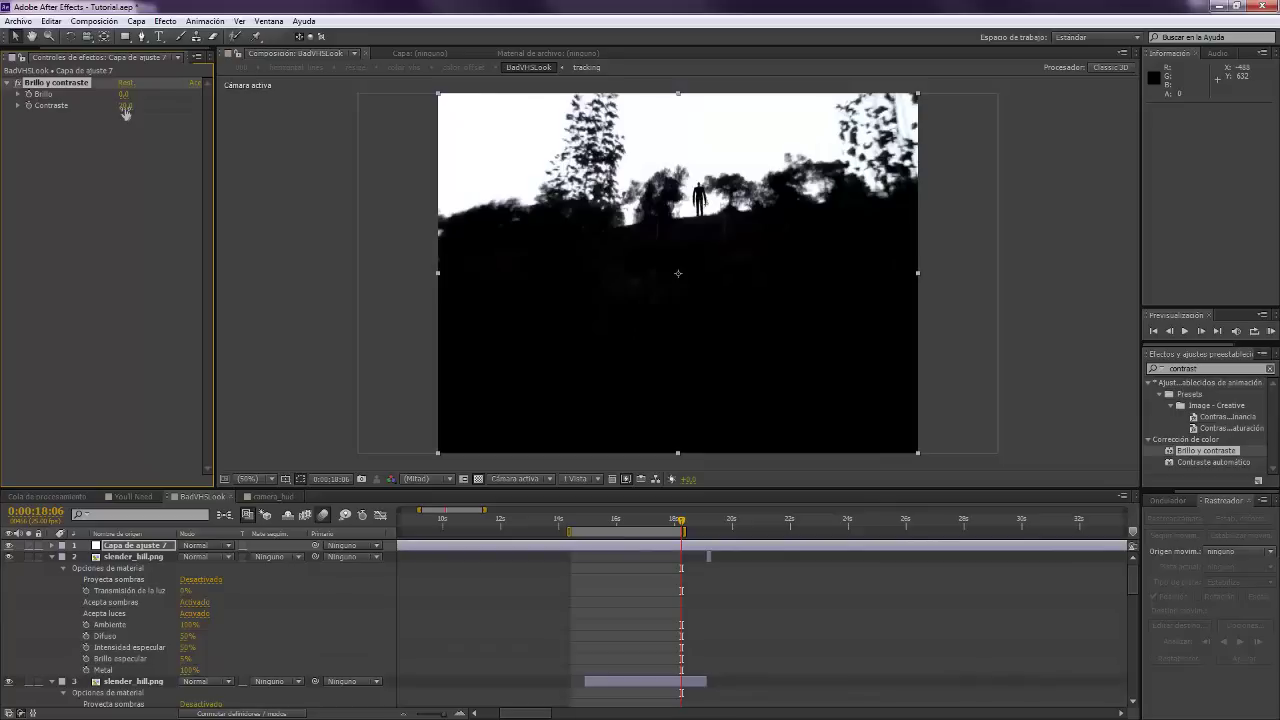
Duplicate the Brillo y contraste effect and set the copy's Contraste to -20.
key("ctrl+d")
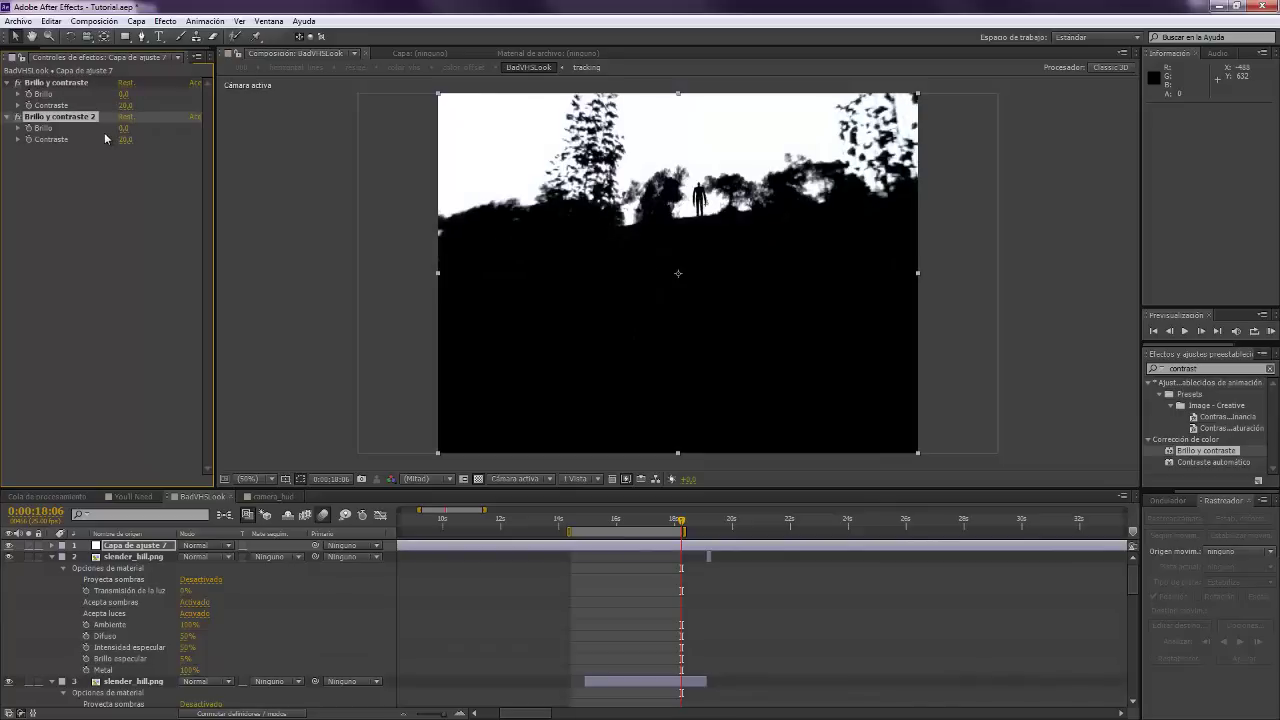
left_click(128, 140)
type("-20")
key("Return")
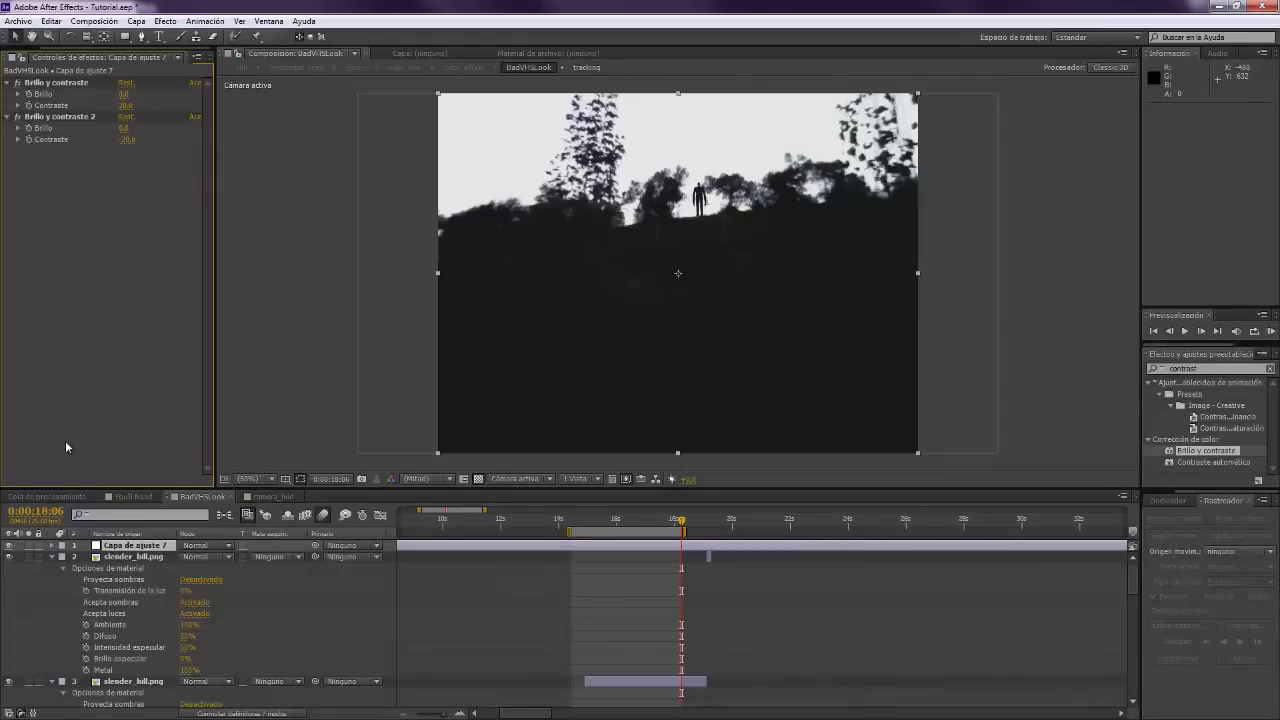
Toggle the adjustment layer's visibility repeatedly to compare the footage with and without the contrast effects.
left_click(9, 546)
left_click(9, 546)
left_click(9, 546)
left_click(9, 546)
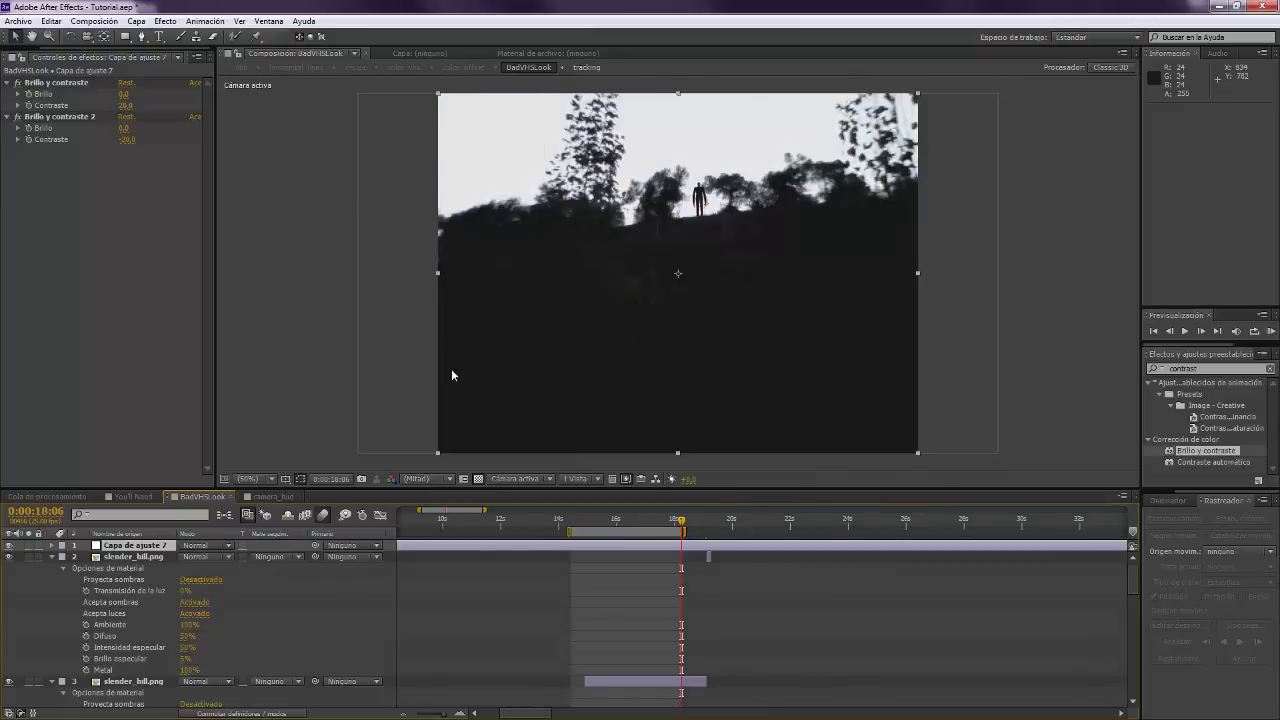
left_click(9, 546)
left_click(9, 546)
Add a text layer reading "PM 8:00" over the lower-left area of the footage and start a second line.
left_click(159, 37)
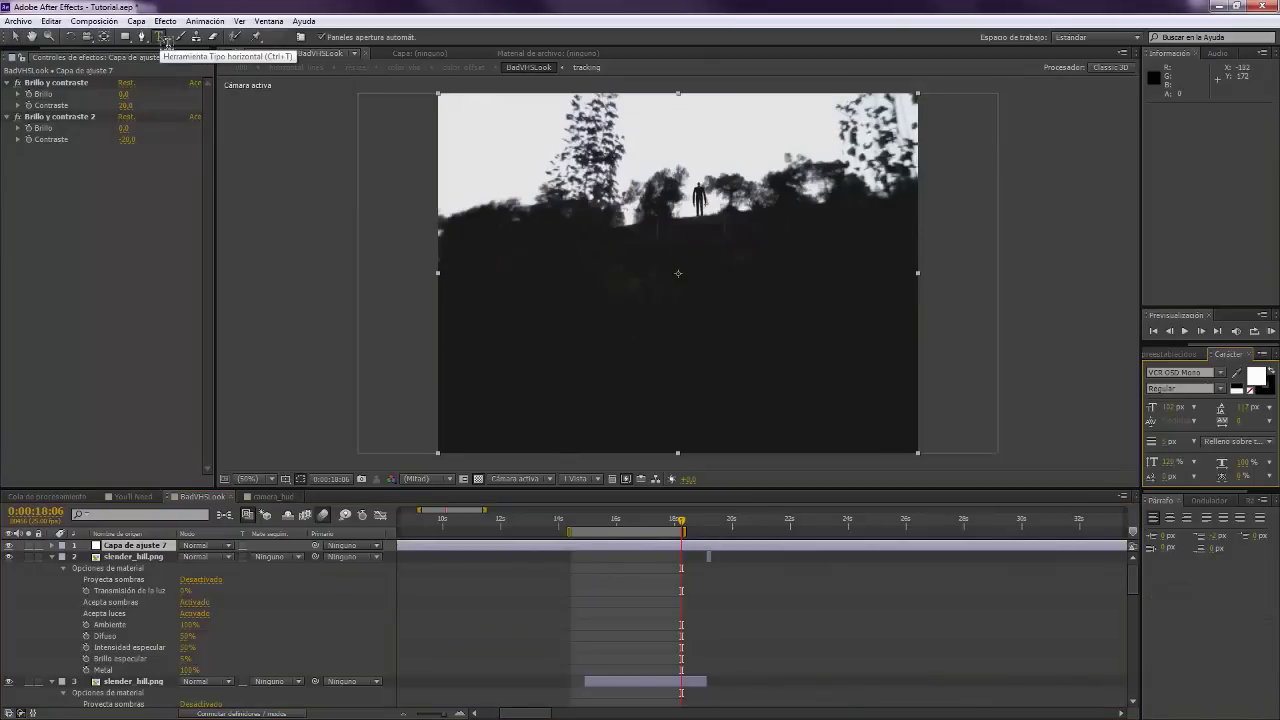
left_click(485, 389)
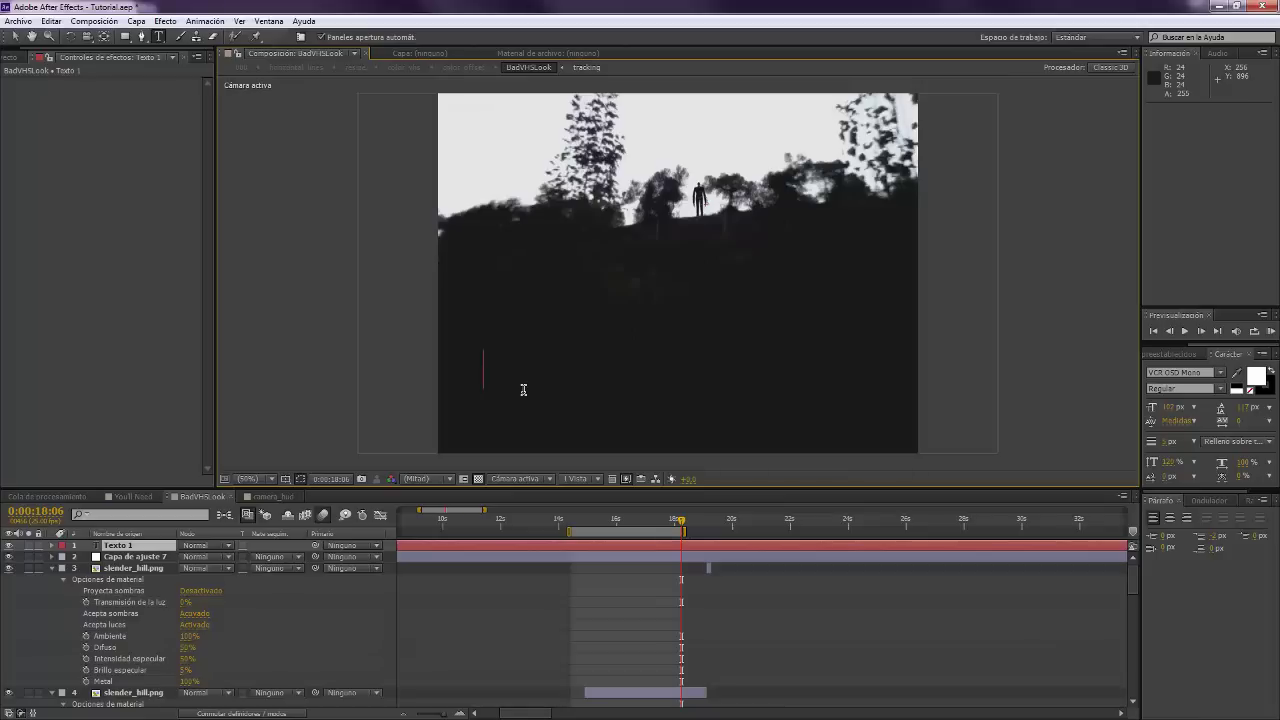
type("PM.8")
key("BackSpace")
key("BackSpace")
type("8:00")
key("Return")
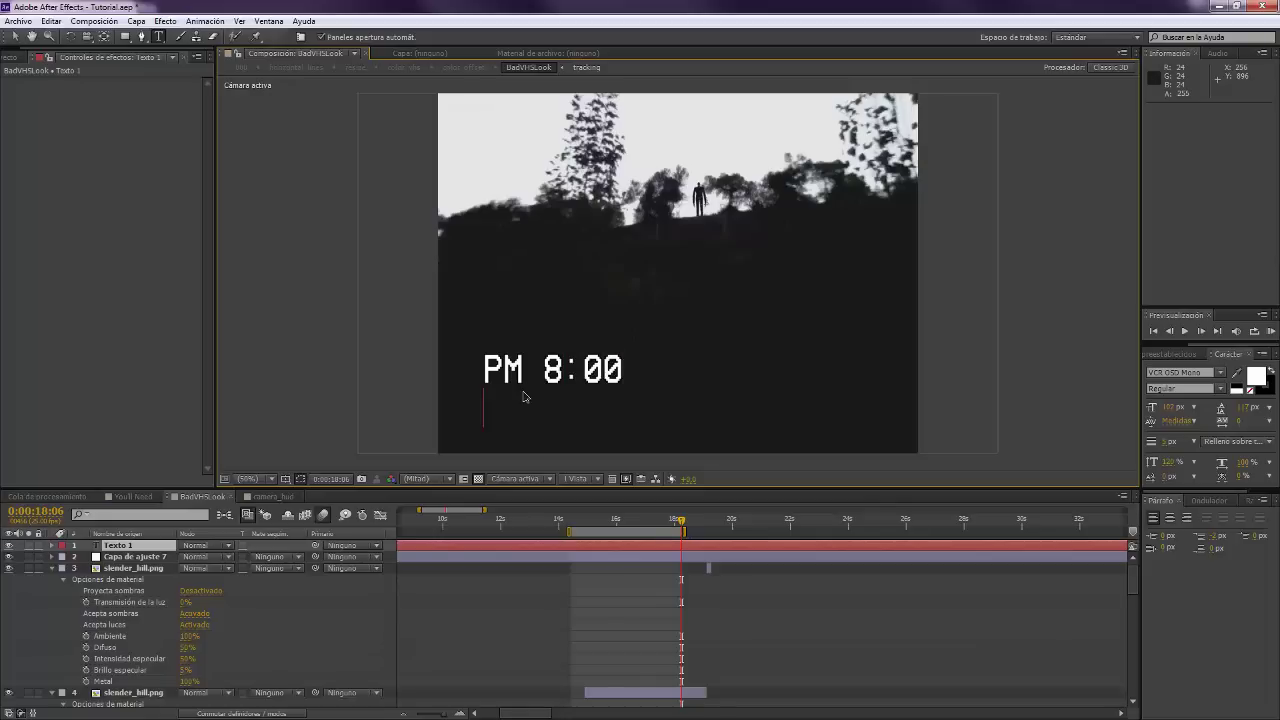
Write "MAY.10 1995" as the second line of the time stamp text.
type("AUG.")
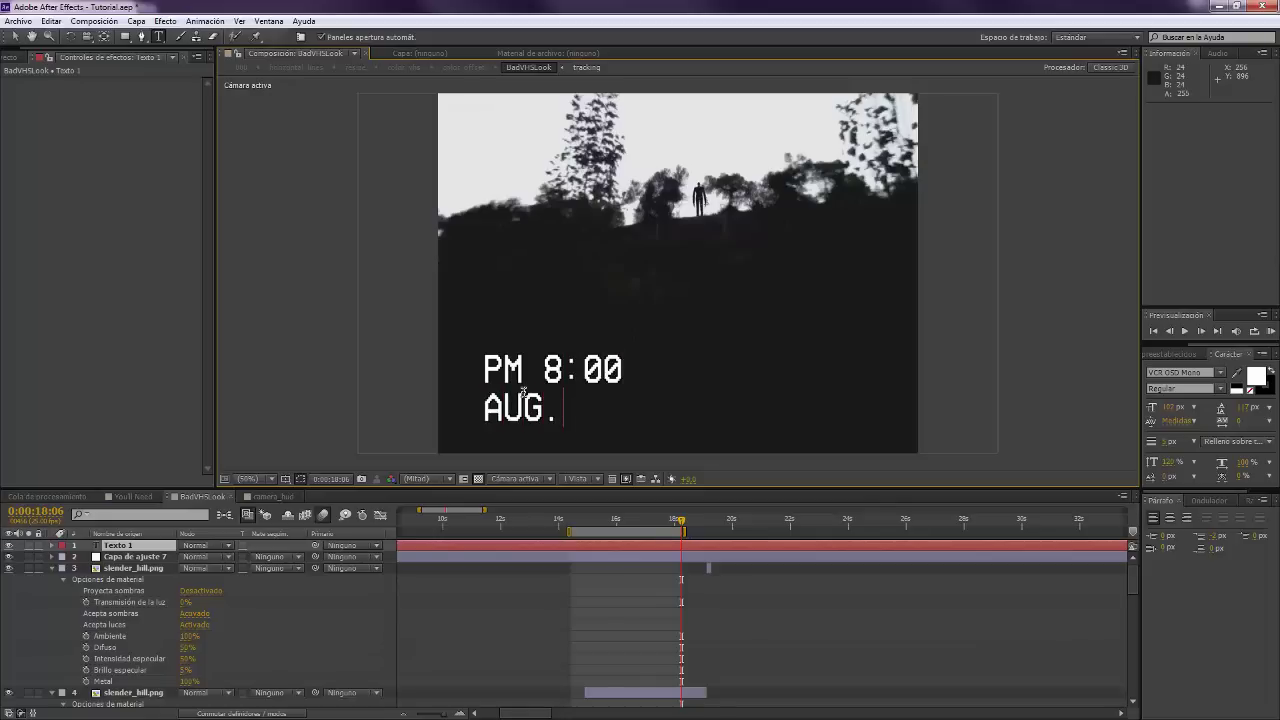
key("BackSpace")
key("BackSpace")
key("BackSpace")
key("BackSpace")
type("MAY.10 1995")
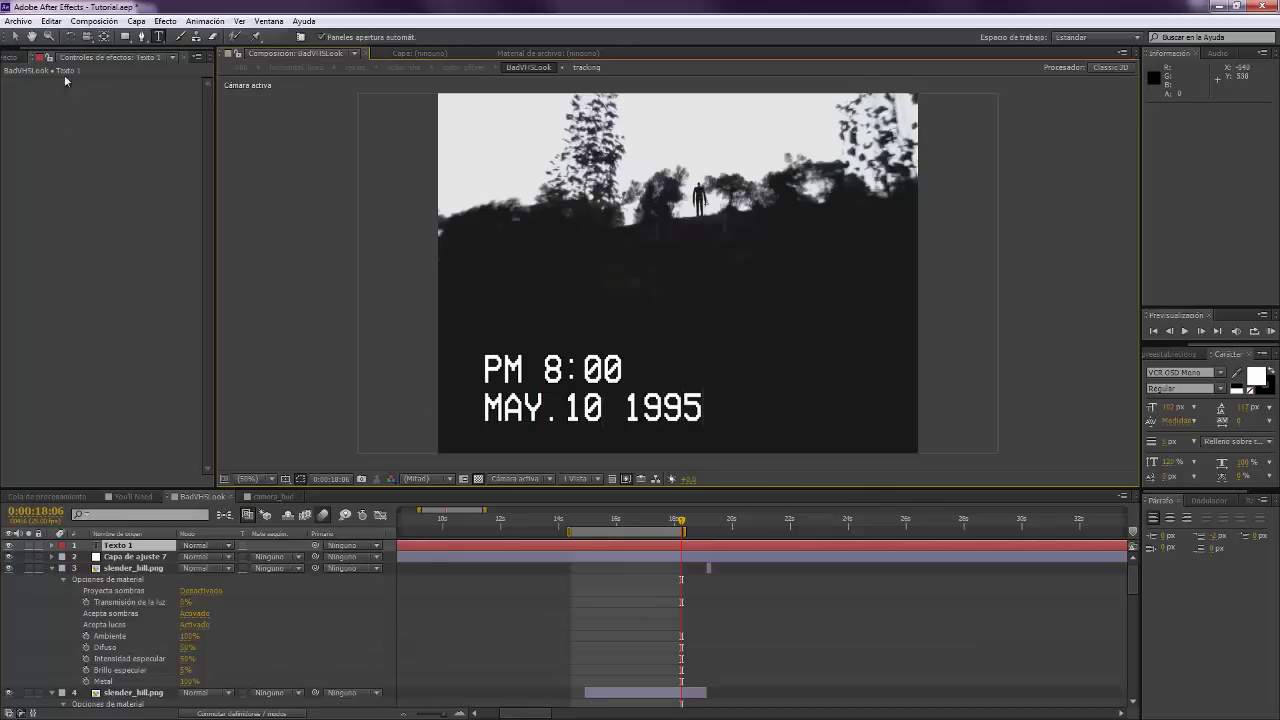
Finish editing the text and move it slightly up and left to about position 114, 844.
left_click(15, 36)
key("Caps_Lock")
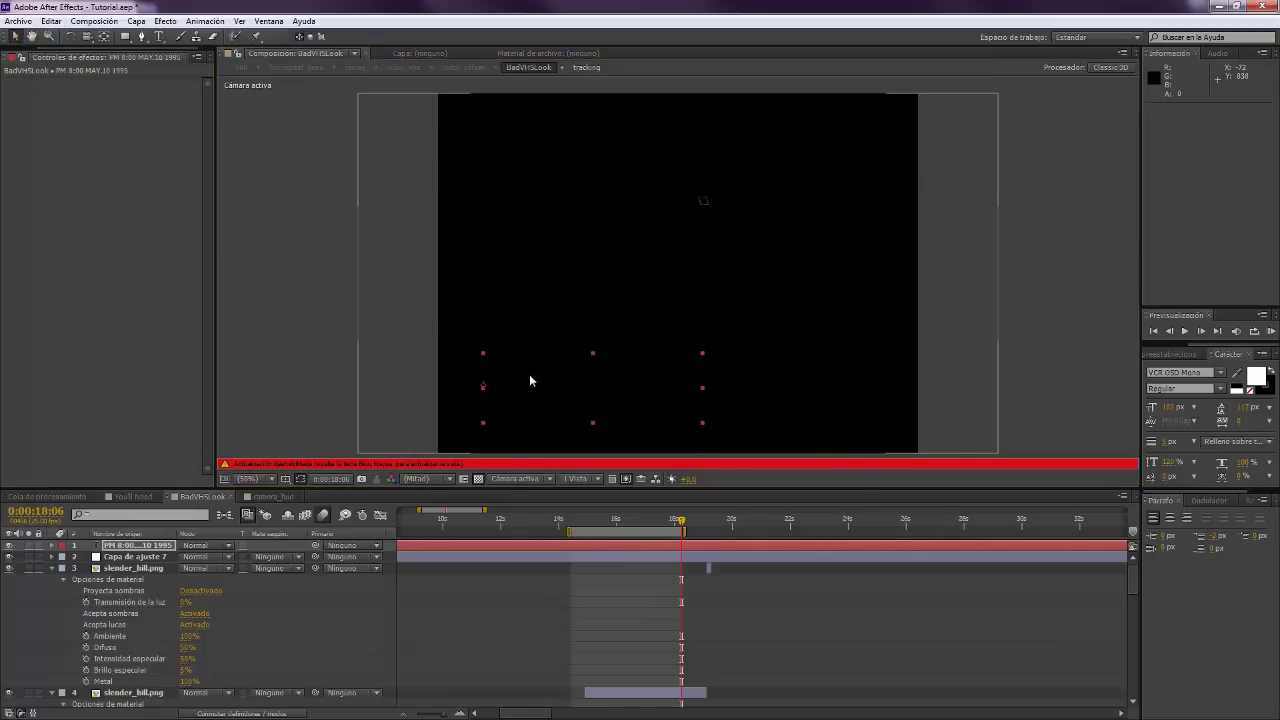
key("Caps_Lock")
left_click_drag(507, 375, 498, 364)
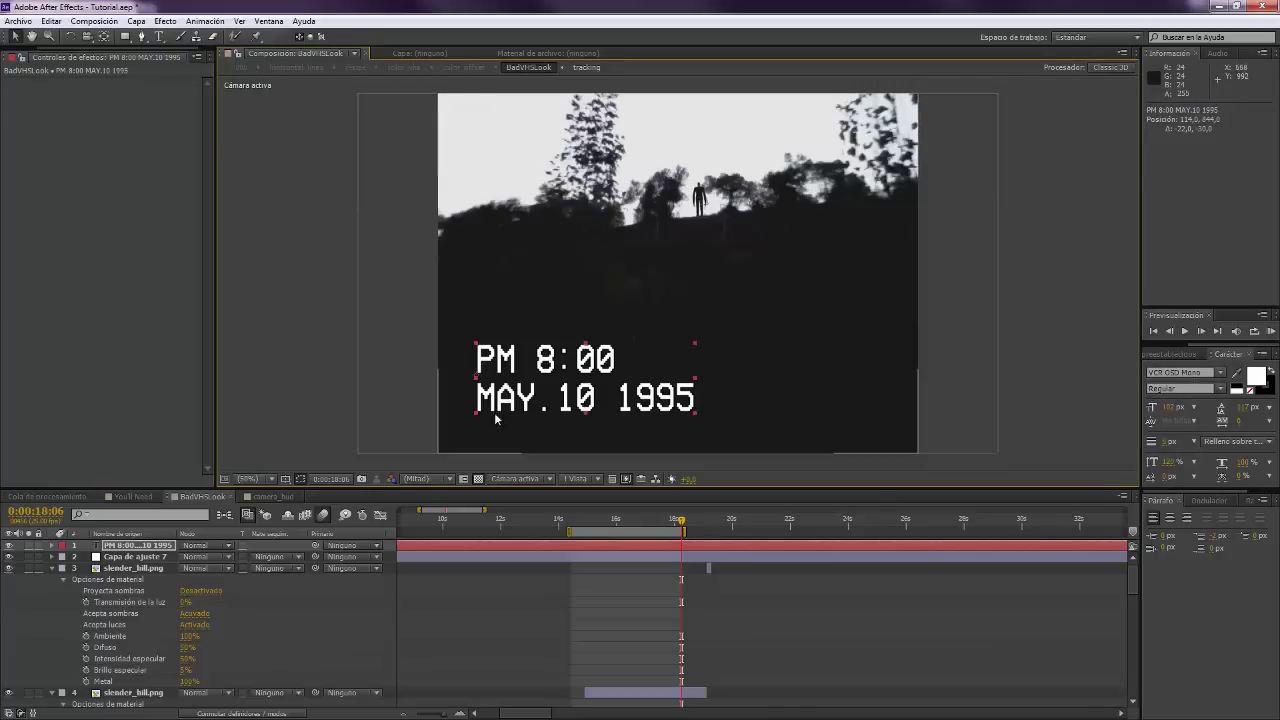
Reduce the font size of both time stamp lines and place the text at about position 128, 844.
left_click(163, 41)
left_click_drag(477, 348, 704, 434)
left_click_drag(1171, 415, 453, 302)
left_click(15, 36)
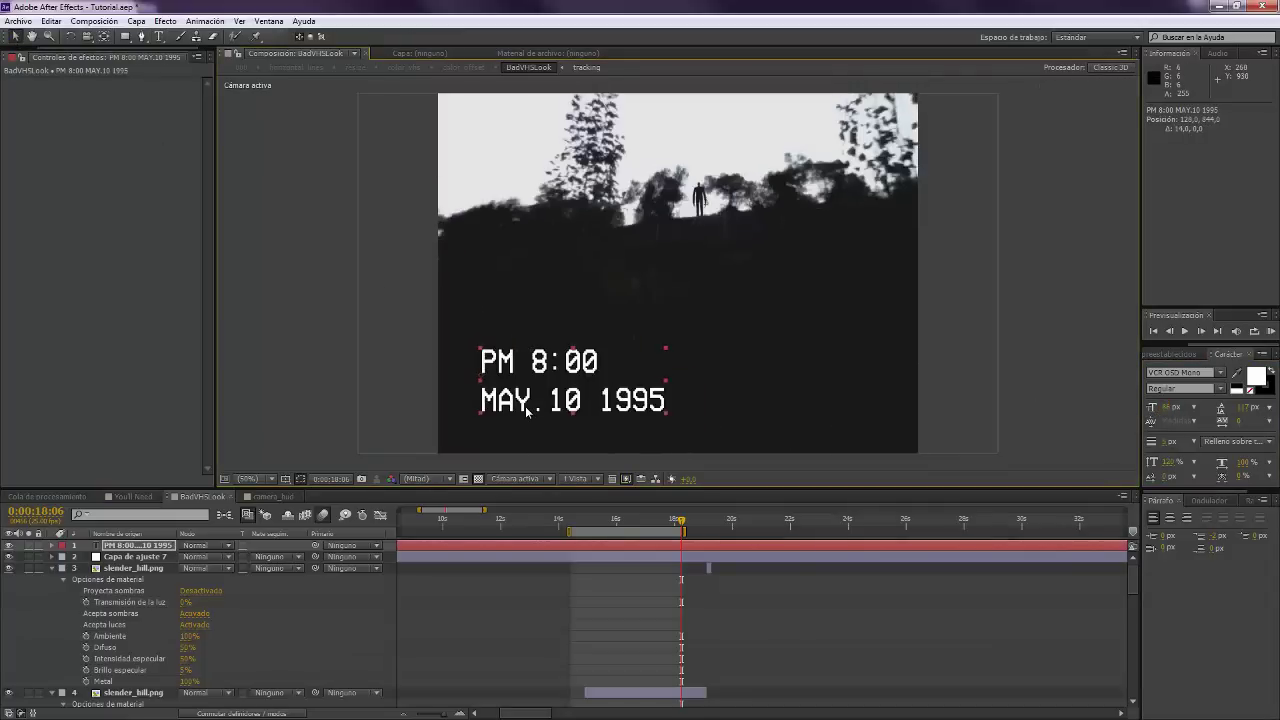
Inspect the time stamp text up close and check its stroke width setting.
key("slash")
left_click_drag(363, 458, 499, 270)
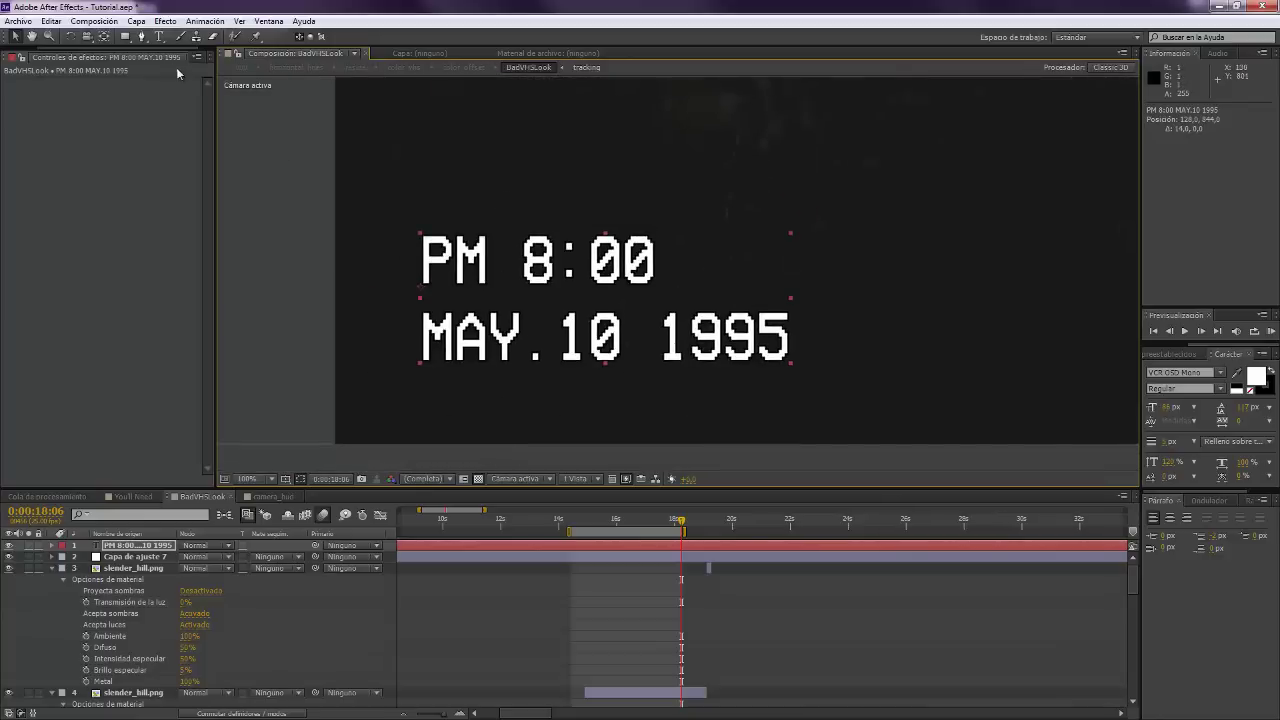
left_click(158, 36)
left_click_drag(415, 253, 848, 388)
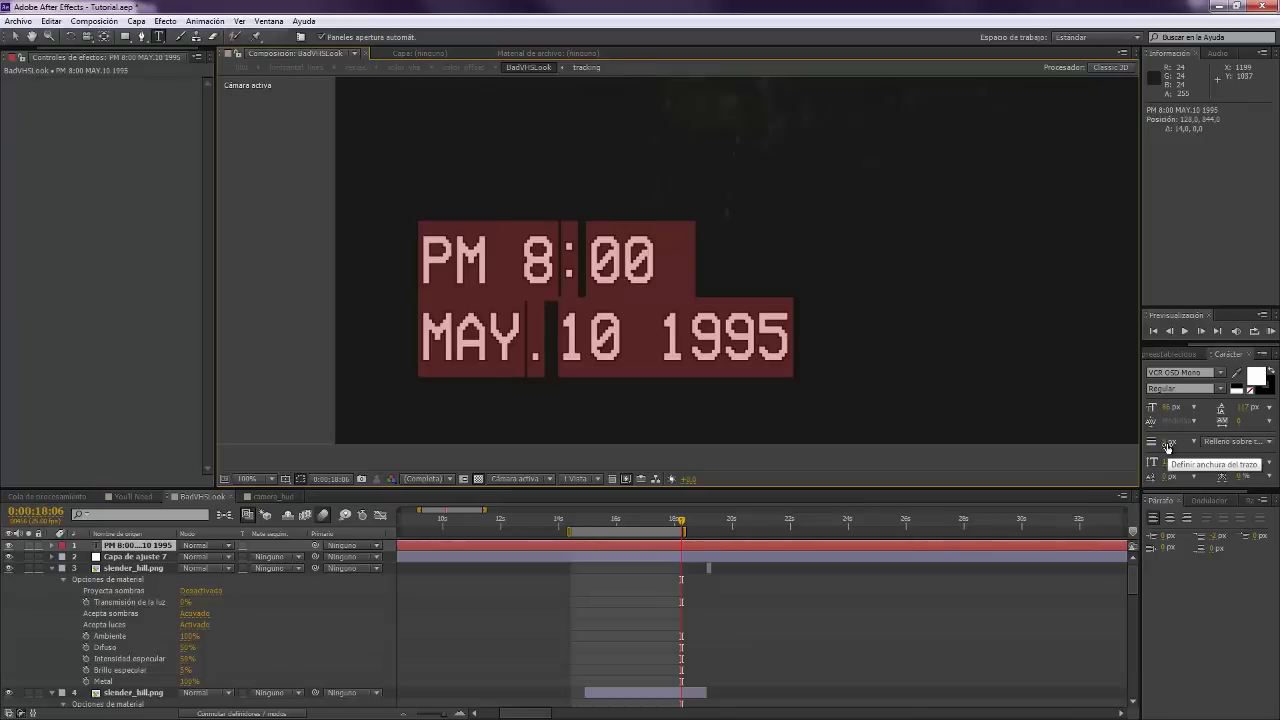
scroll(674, 309, "up", 1)
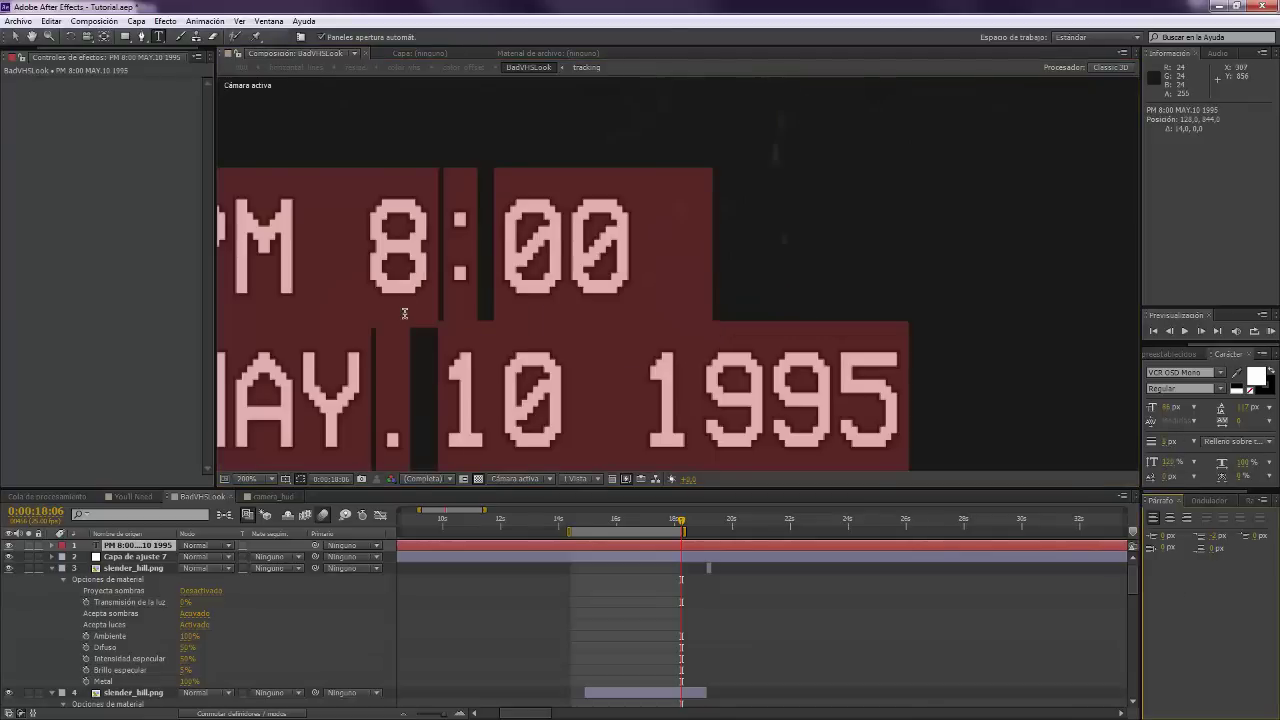
left_click(134, 291)
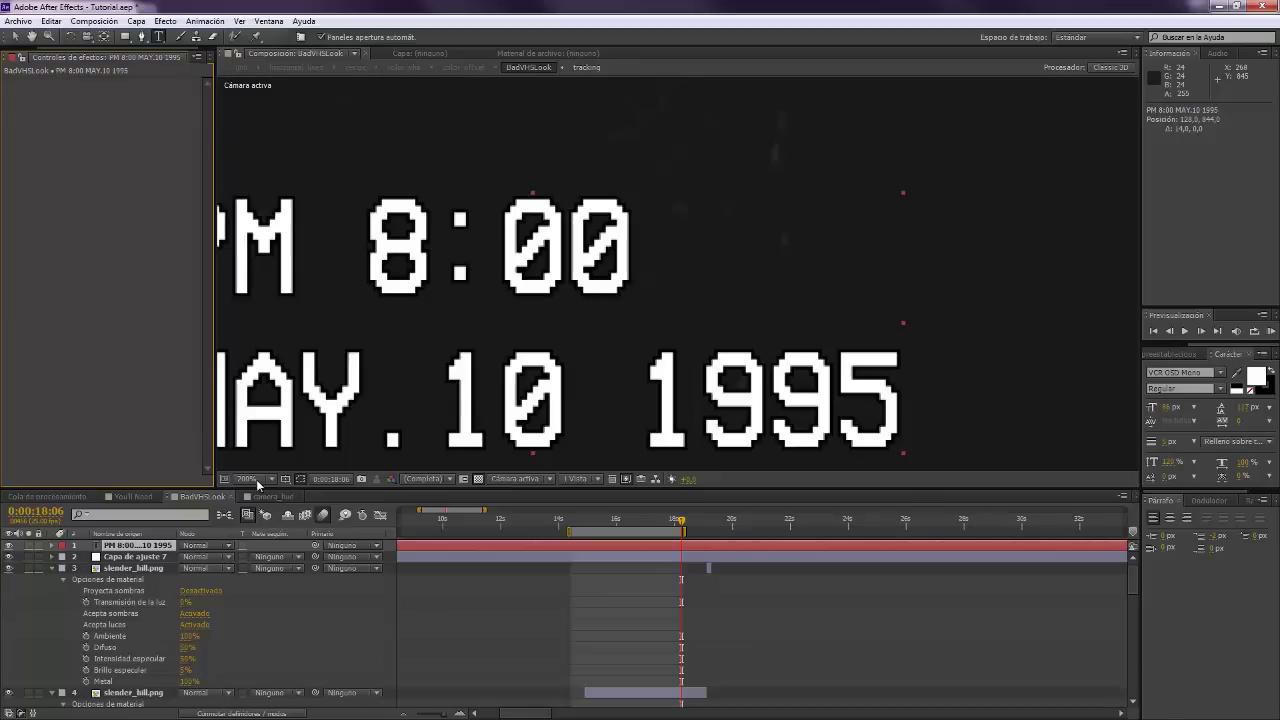
left_click(257, 484)
left_click(284, 244)
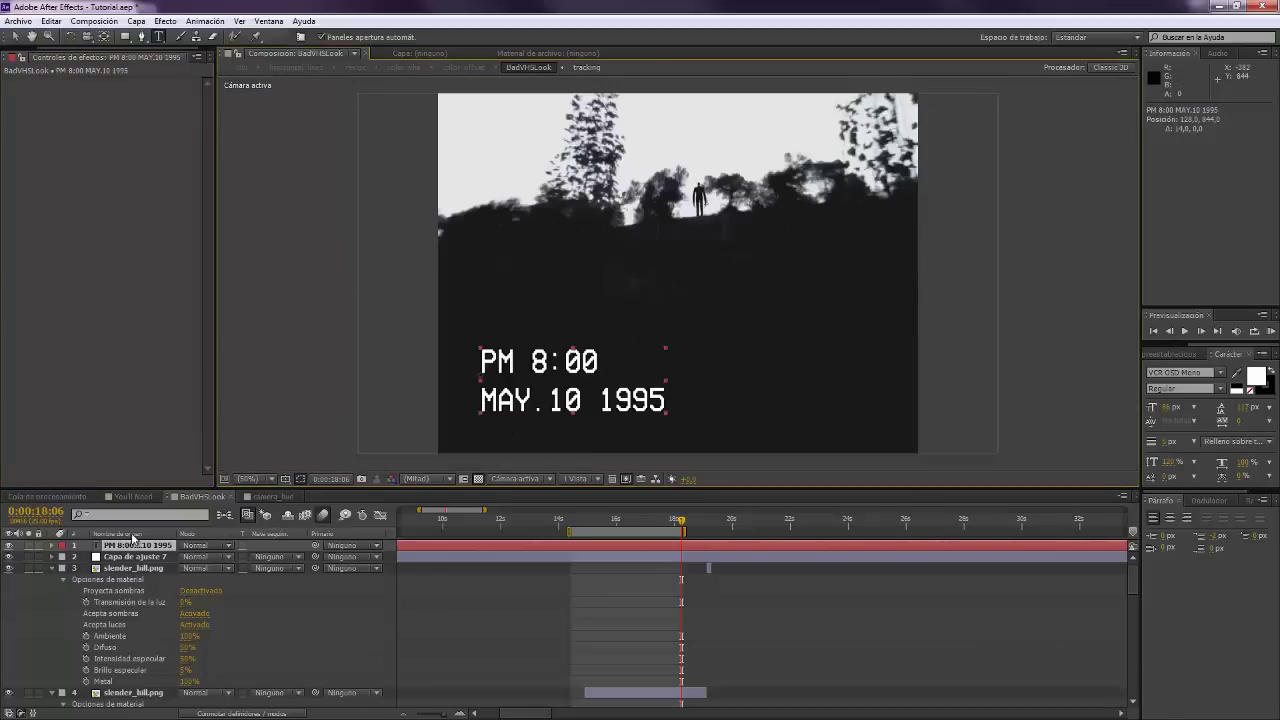
Precompose all layers of the BadVHSLook composition into a new composition named "effects".
left_click(147, 600)
scroll(147, 596, "down", 8)
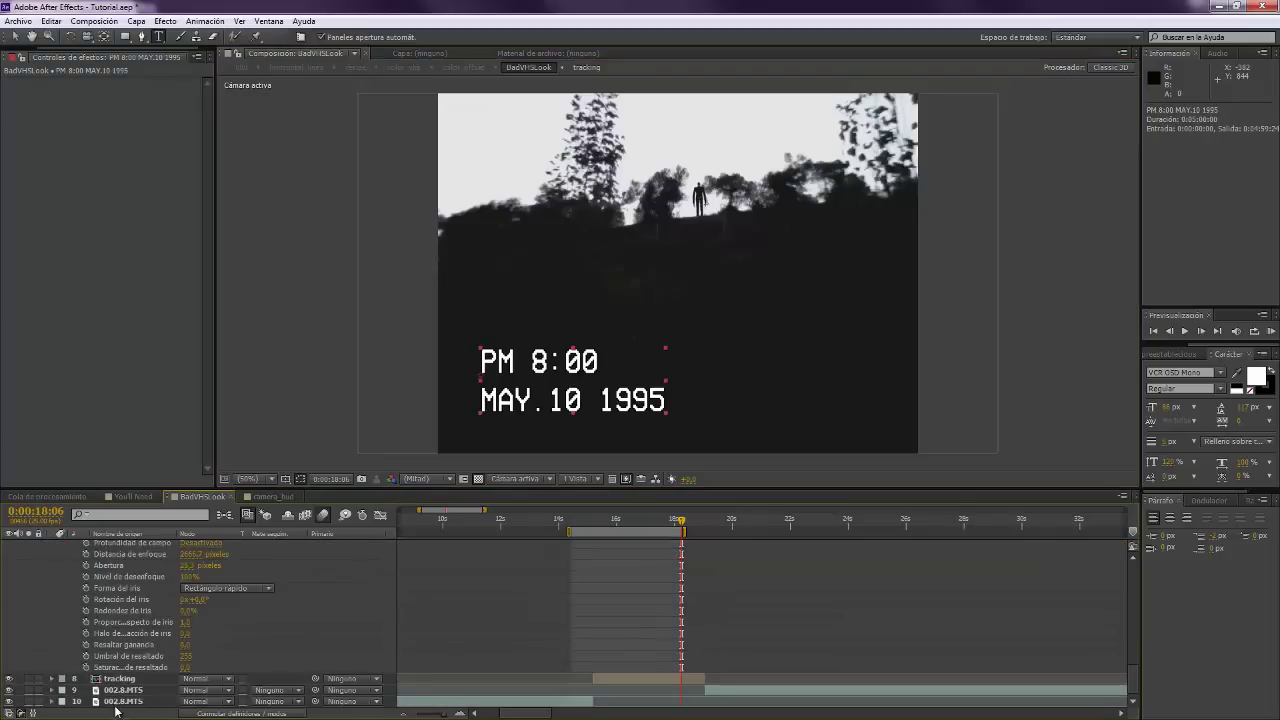
key("ctrl+a")
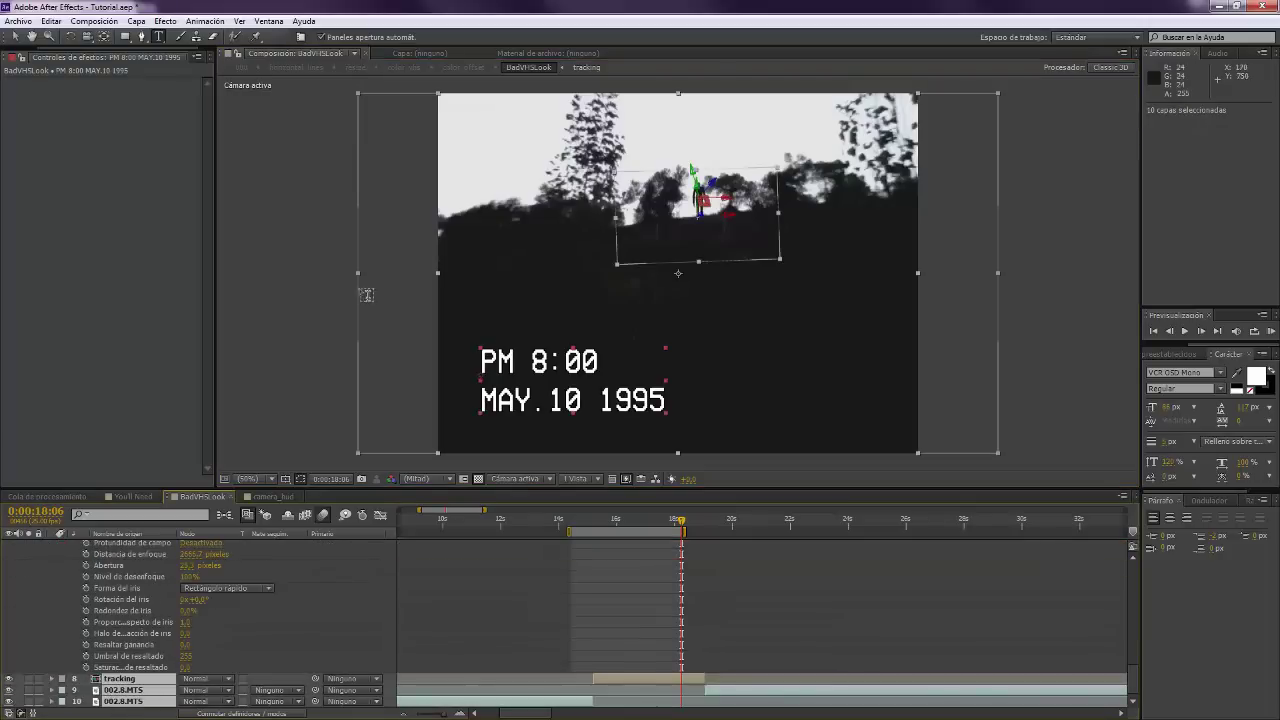
right_click(149, 681)
left_click(200, 593)
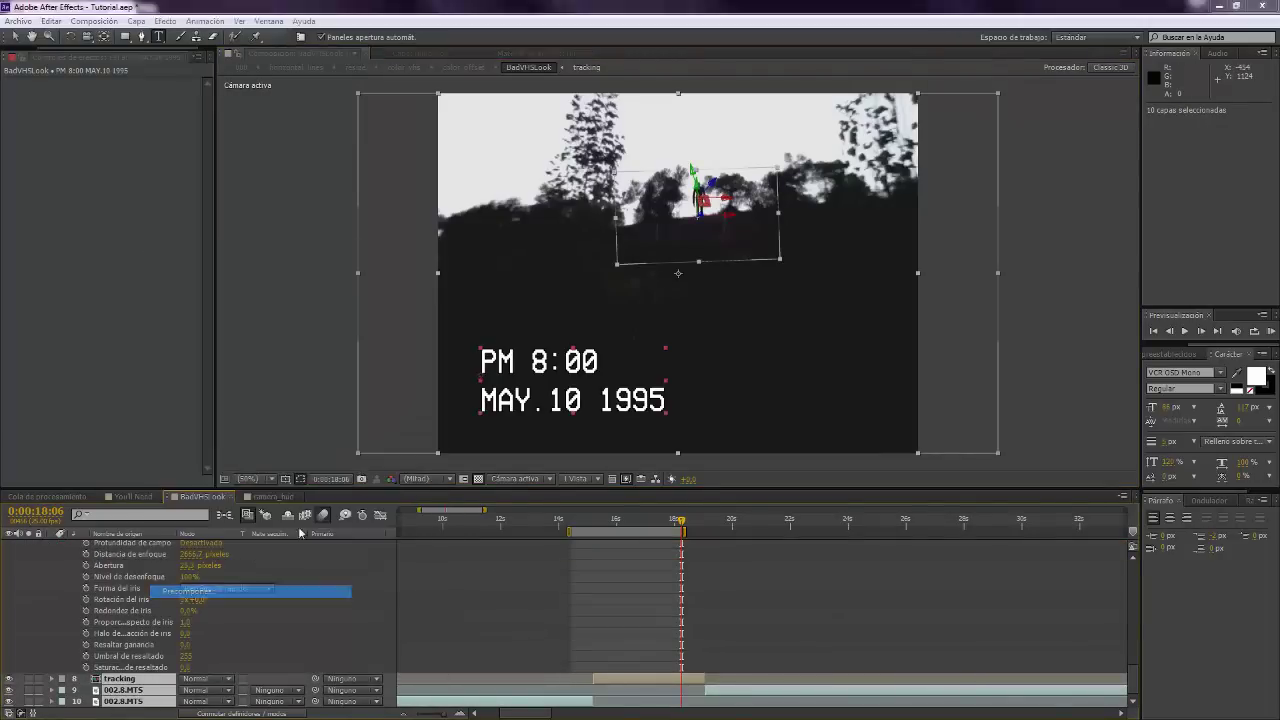
type("effects")
key("Return")
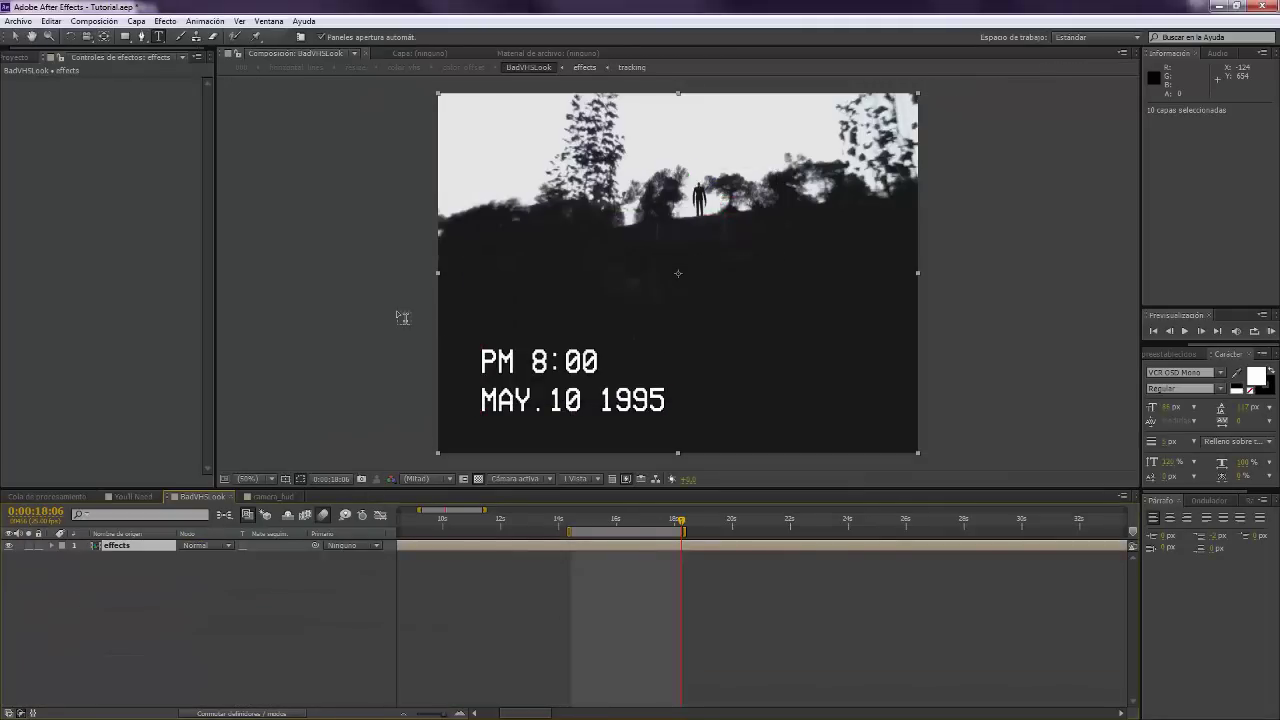
Duplicate the effects layer and set the upper copy's blending mode to Color.
left_click(114, 565)
left_click(121, 545)
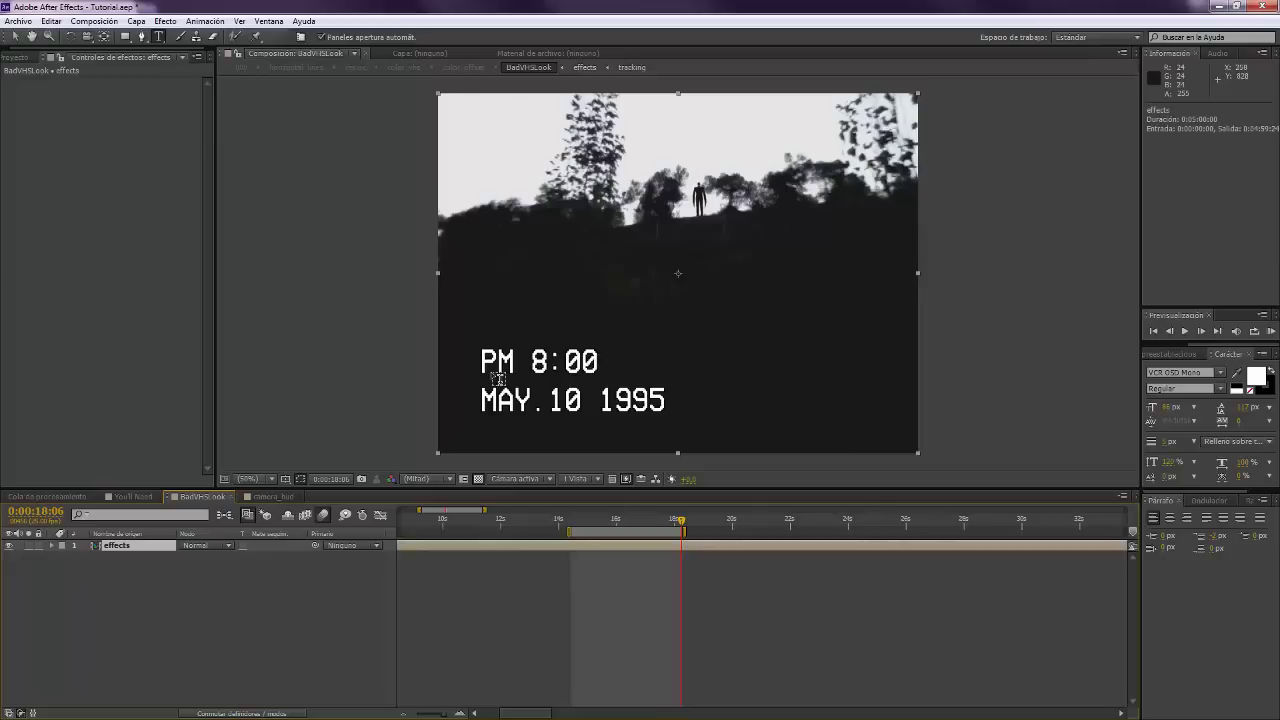
key("ctrl+d")
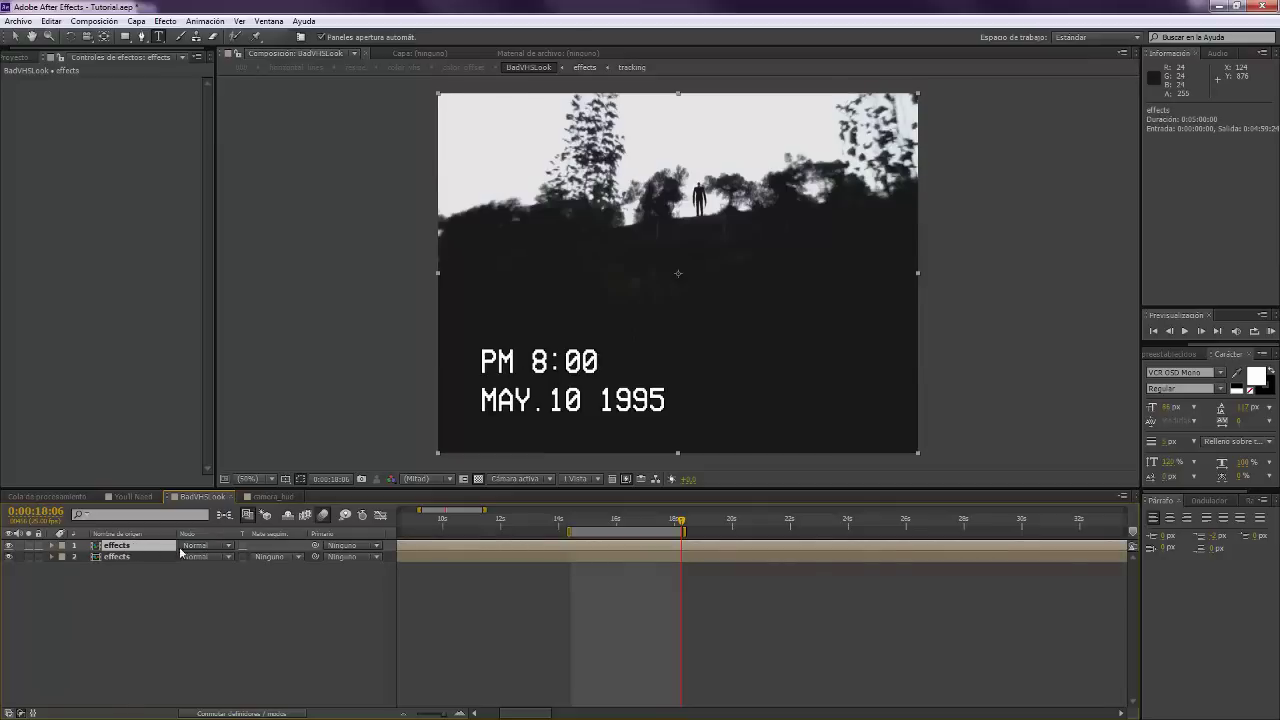
left_click(201, 548)
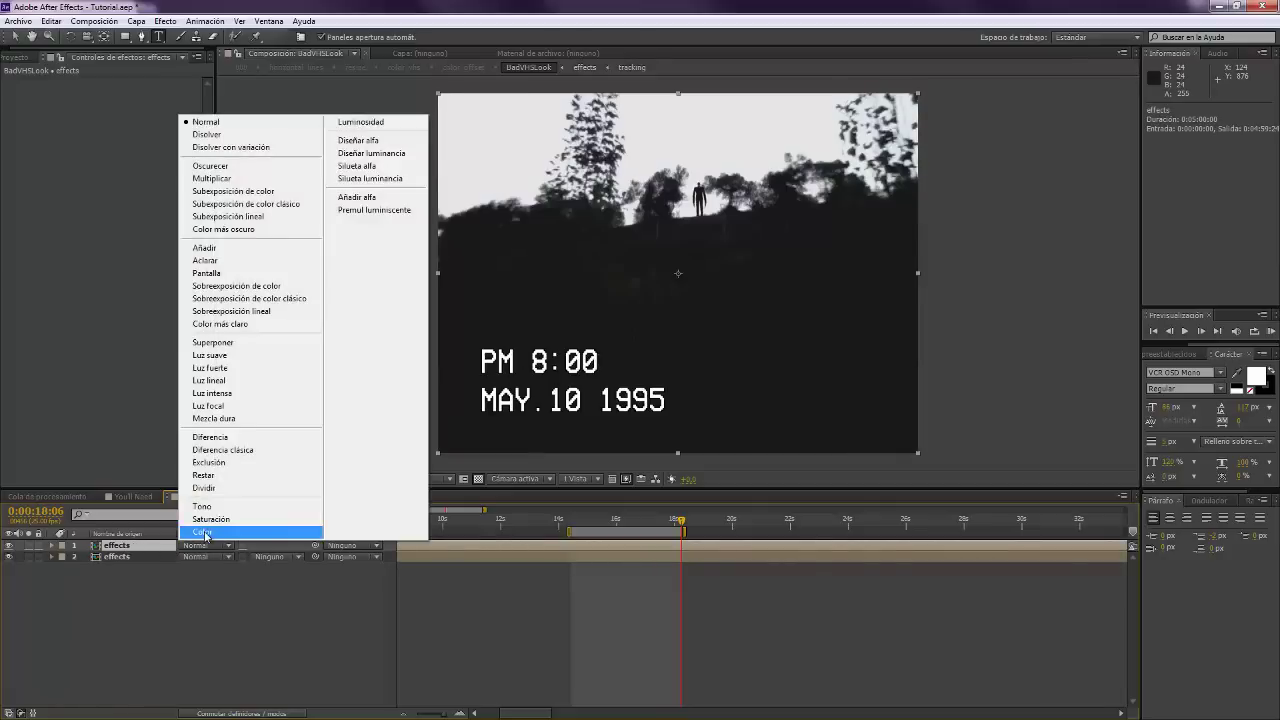
left_click(225, 532)
key("v")
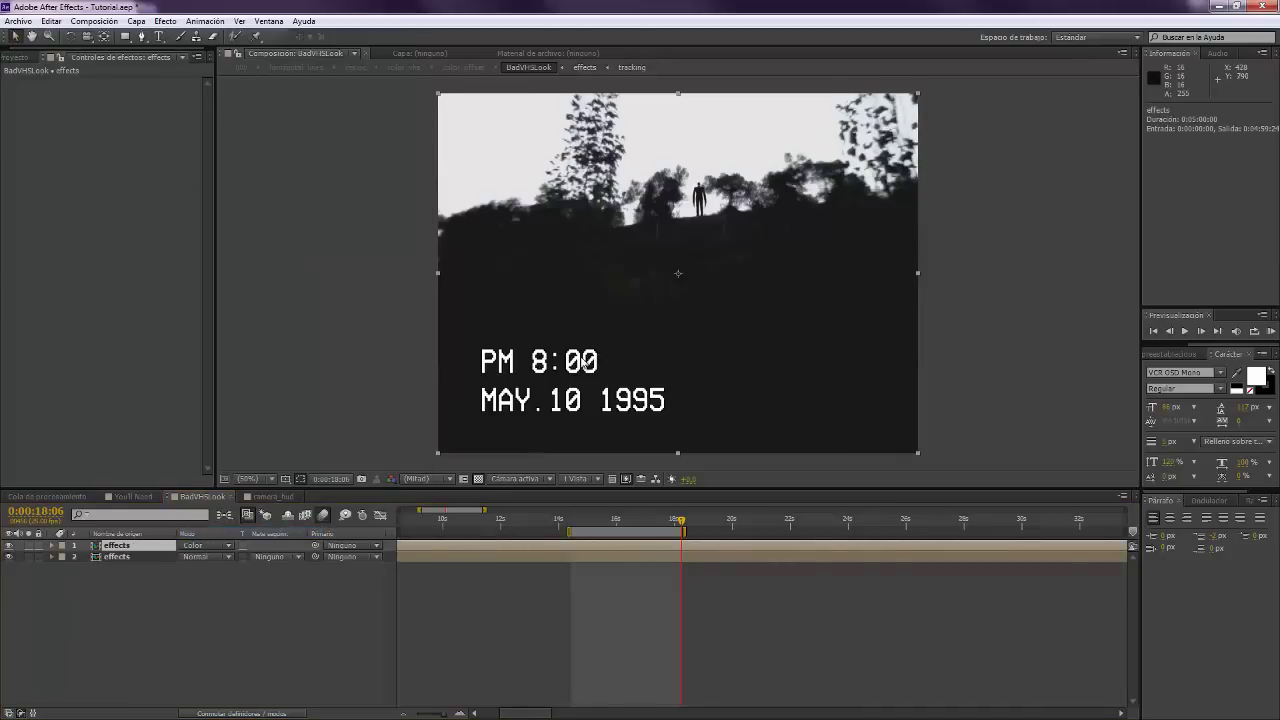
key("period")
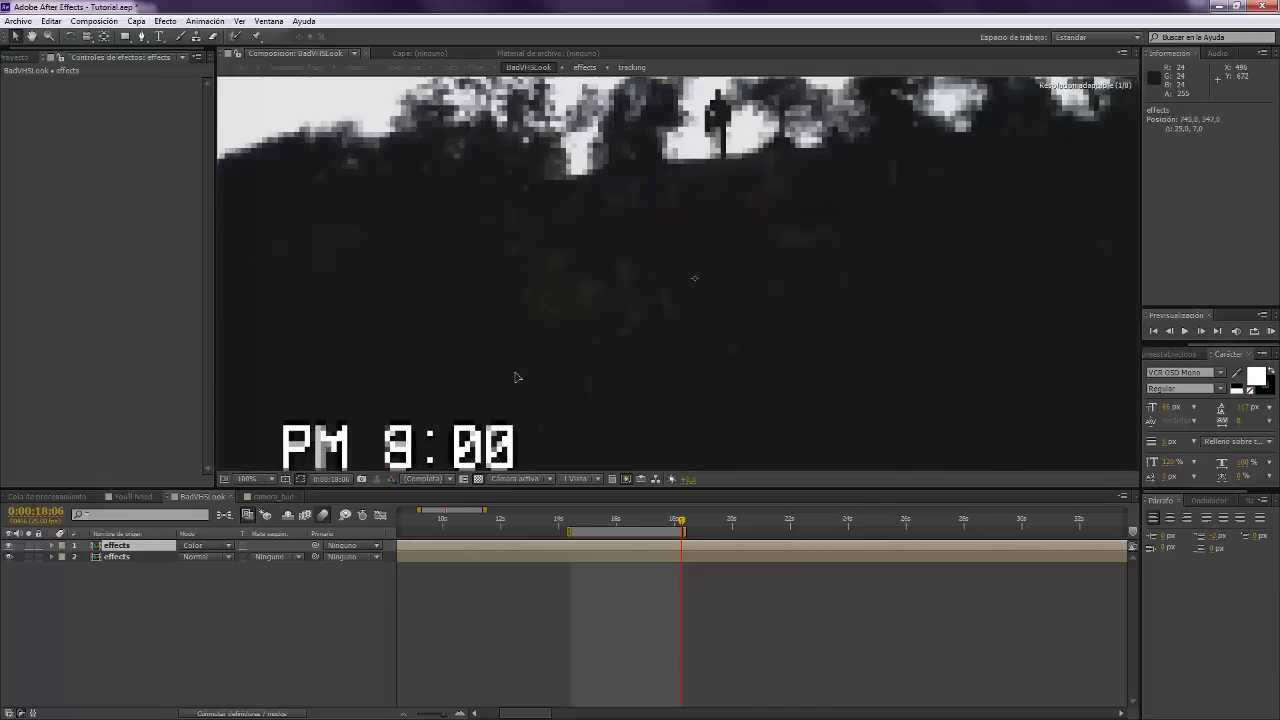
mouse_move(509, 377)
left_mouse_down()
mouse_move(506, 351)
mouse_move(503, 377)
mouse_move(523, 357)
mouse_move(492, 380)
mouse_move(531, 372)
mouse_move(503, 390)
mouse_move(513, 373)
mouse_move(495, 406)
left_mouse_up()
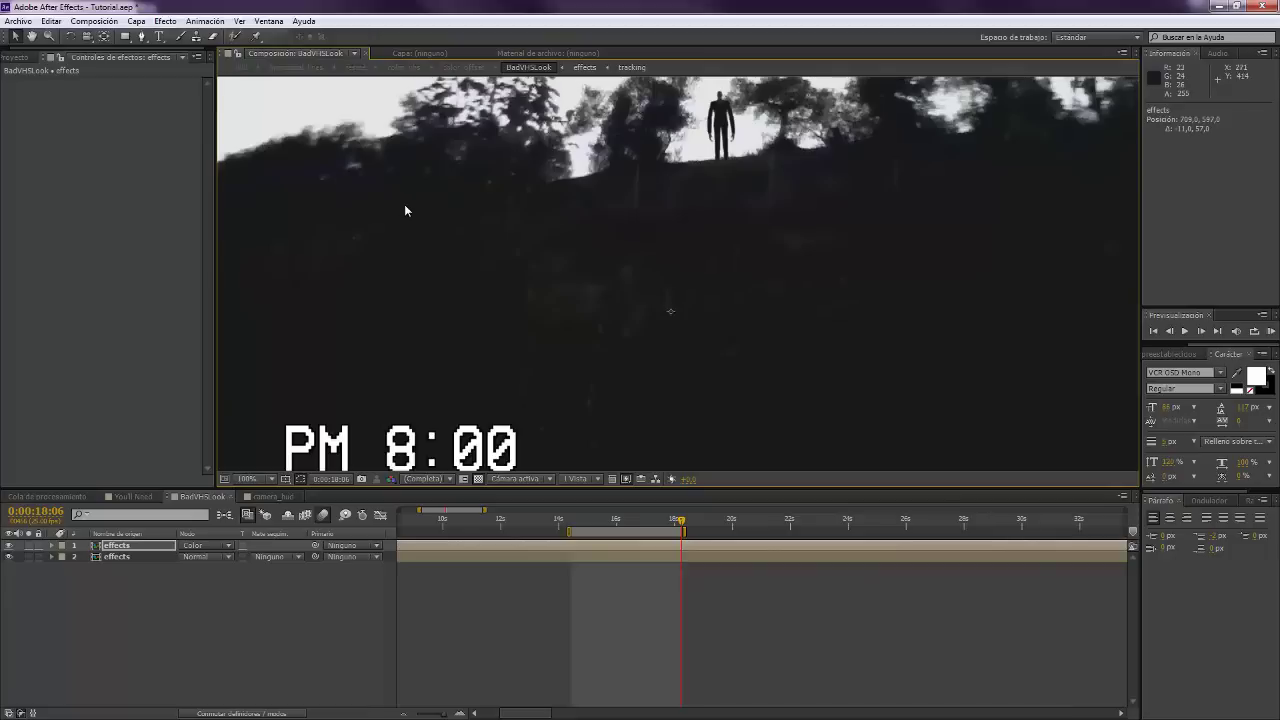
key("ctrl+z")
left_click_drag(517, 219, 516, 268)
scroll(516, 267, "down", 1)
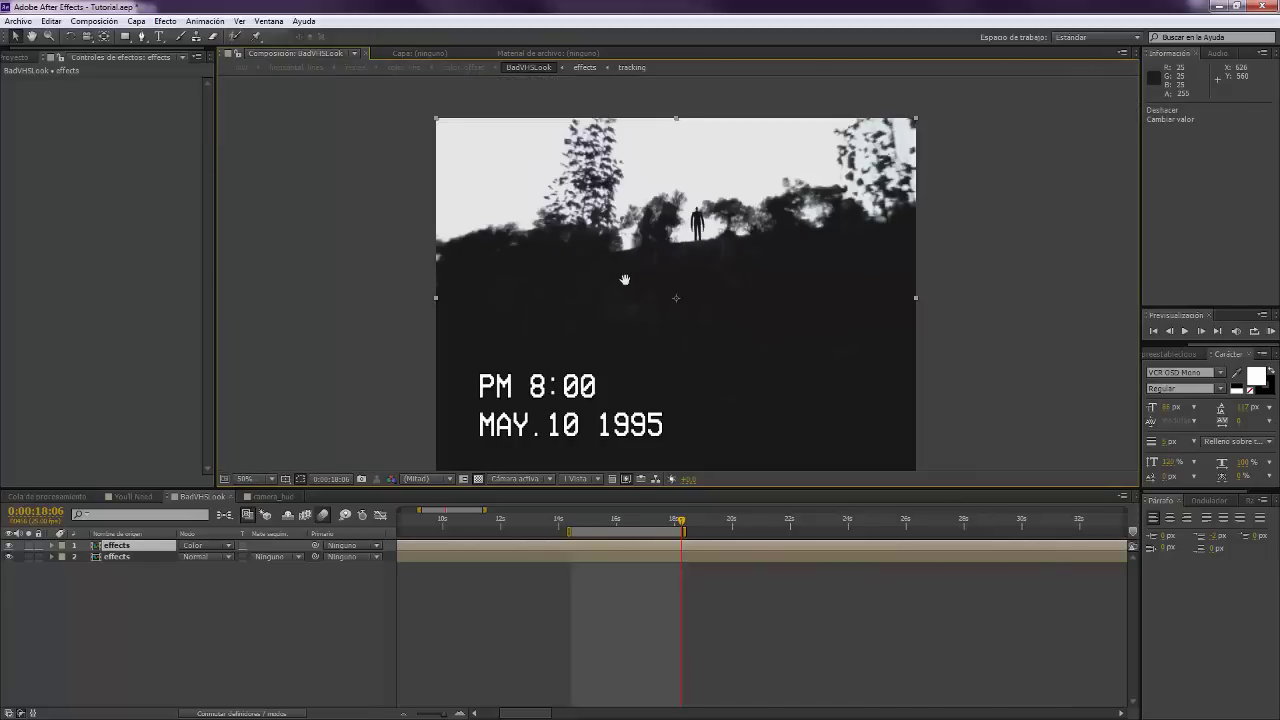
left_click_drag(640, 311, 614, 288)
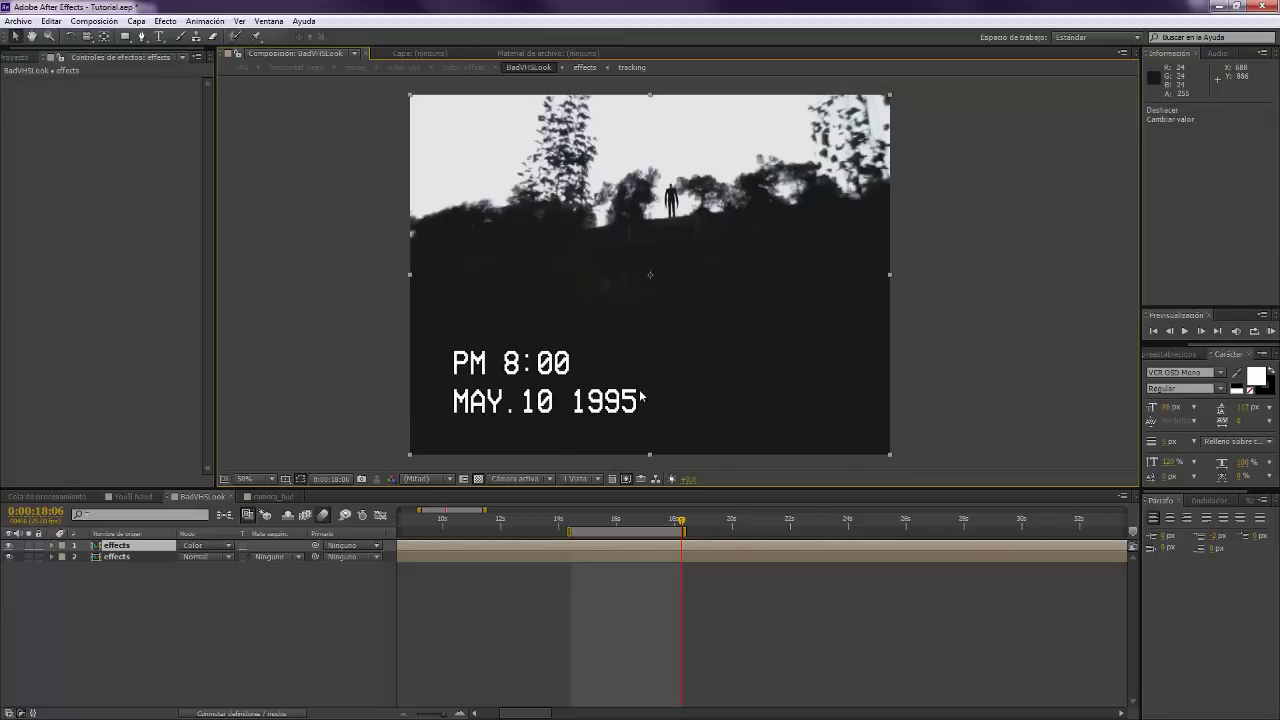
Shift the upper effects layer horizontally about 19 px to the right, to about position 739, 540.
scroll(532, 401, "up", 1)
left_click_drag(335, 455, 412, 401)
key("p")
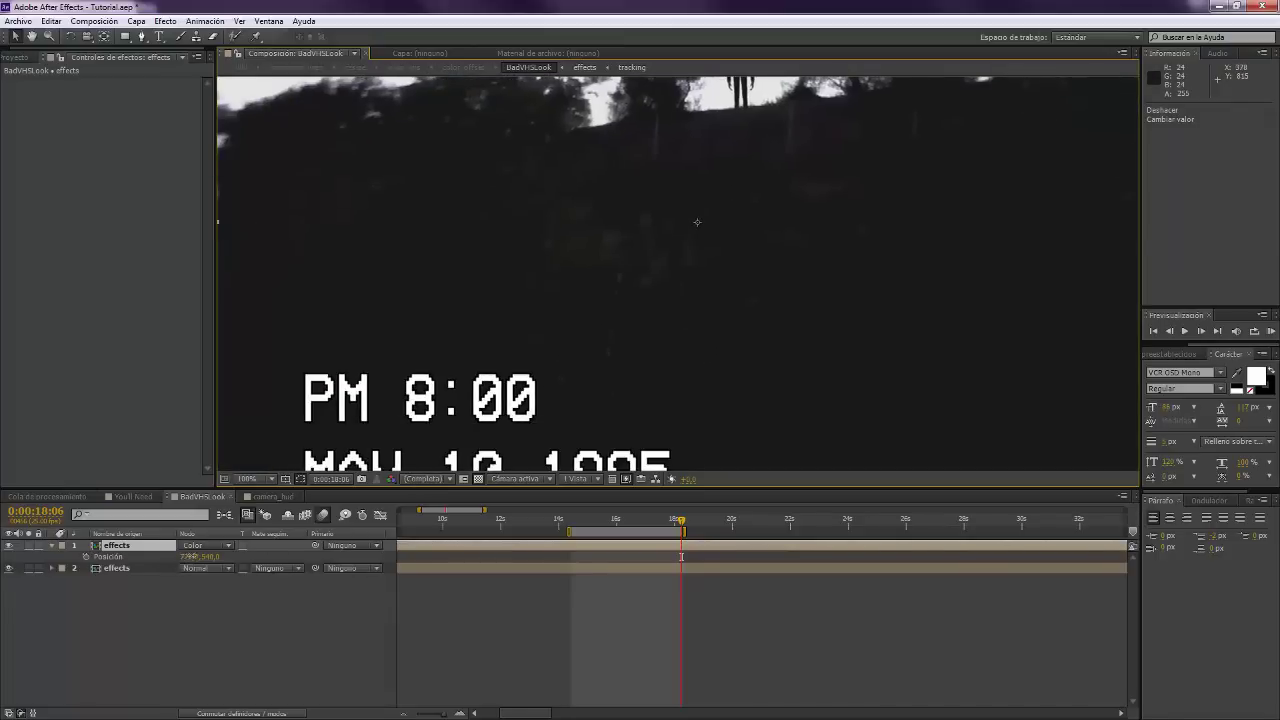
left_click_drag(189, 557, 213, 557)
left_click_drag(412, 332, 503, 420)
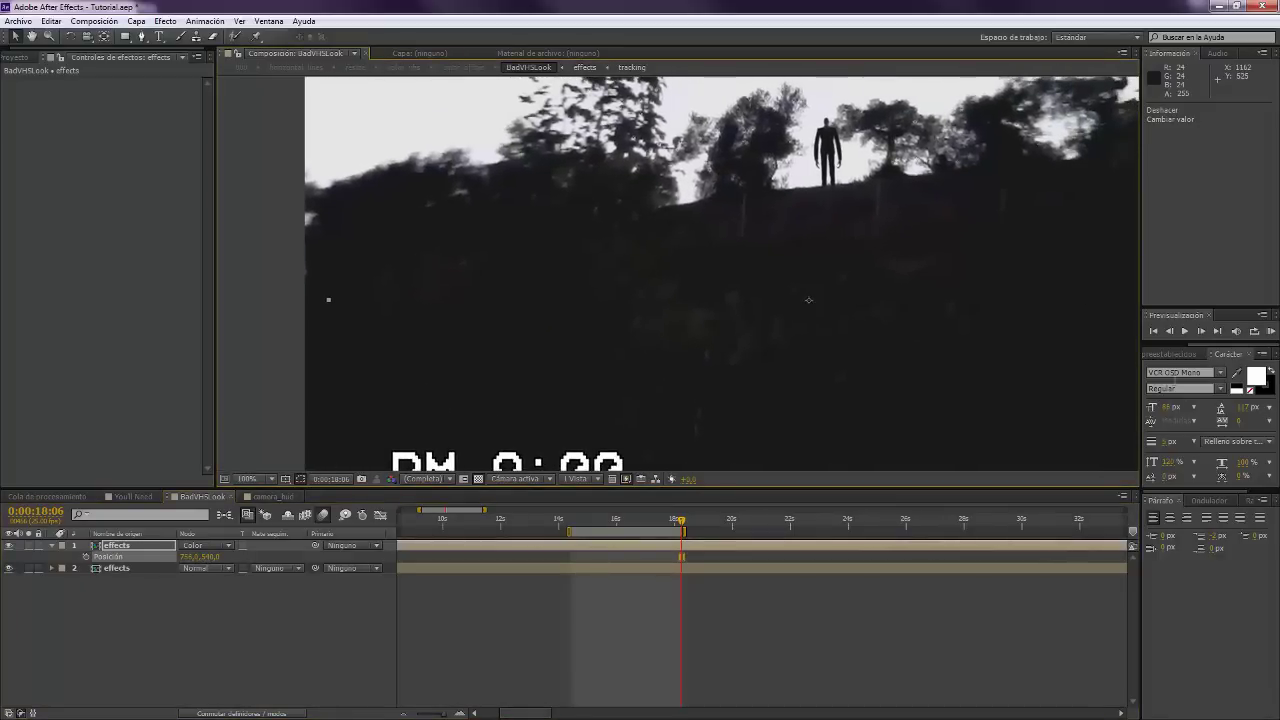
Find the Desenfoque rápido effect and apply it to the upper effects layer.
left_click(1172, 354)
left_click_drag(1200, 368, 1122, 369)
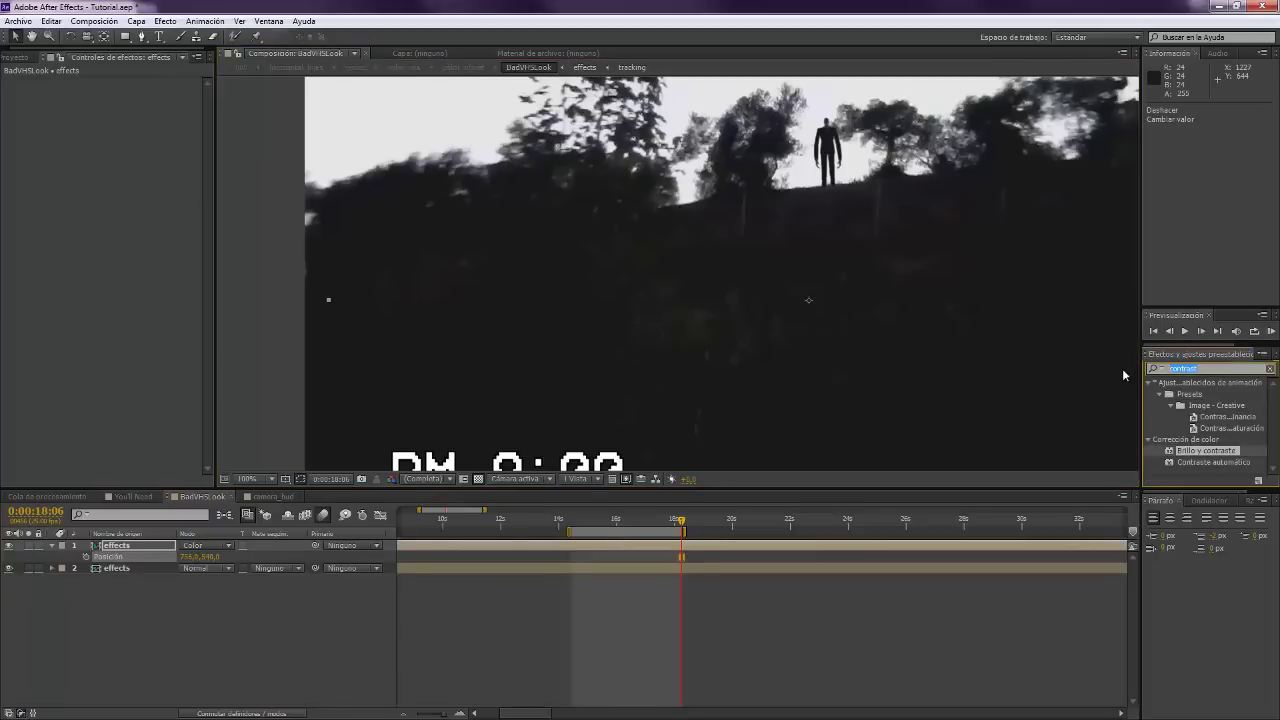
type("ráp")
left_click_drag(1200, 455, 726, 549)
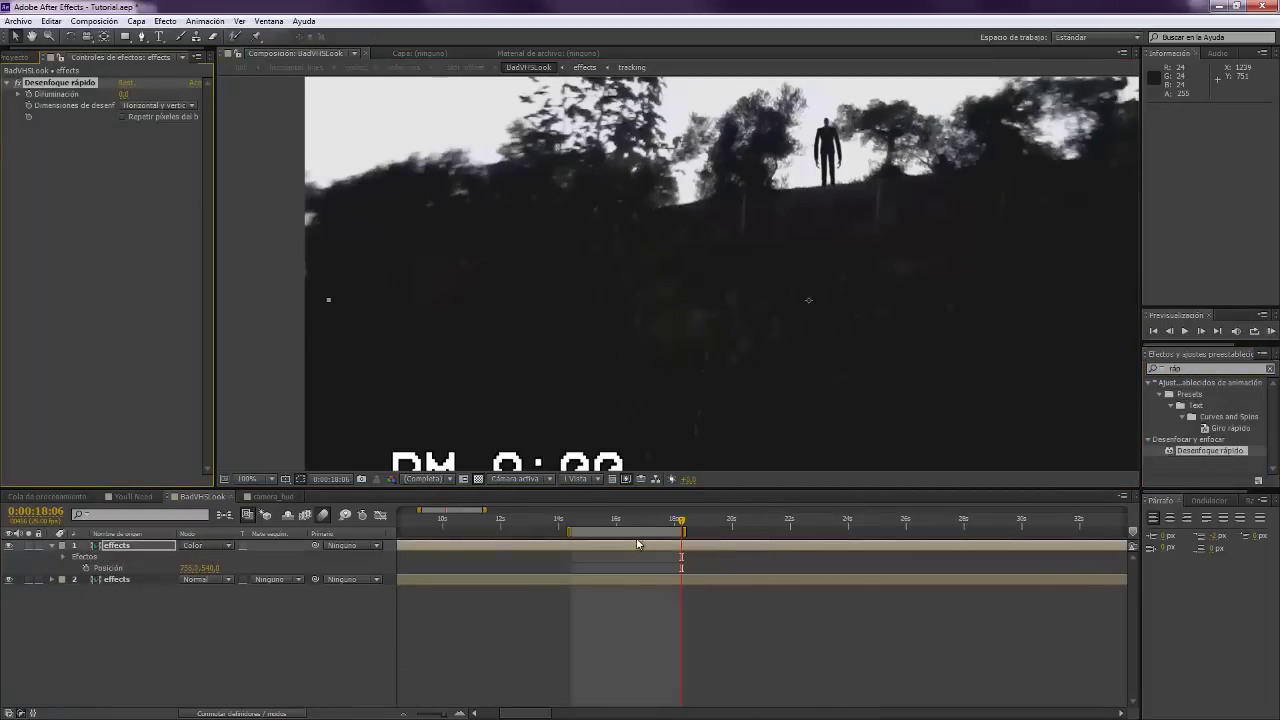
Set the fast blur's Difuminación to 80 and its blur dimensions to Horizontal.
left_click(125, 95)
type("80")
key("Return")
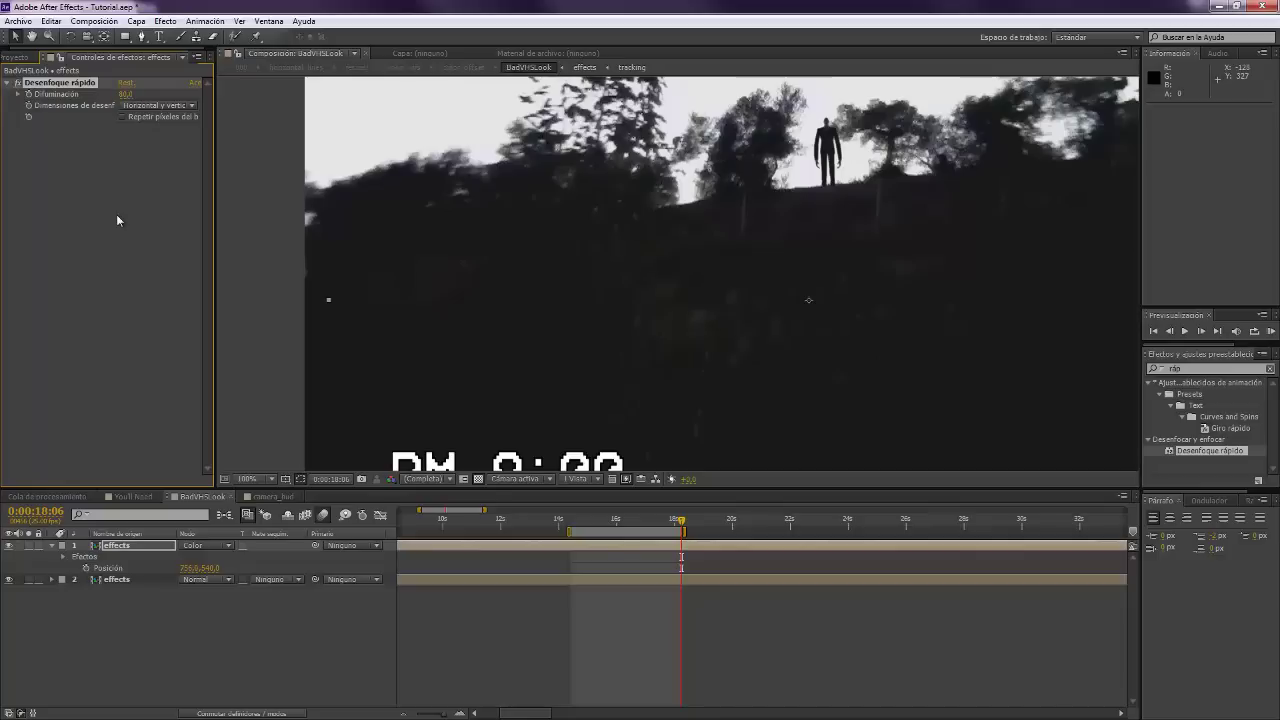
left_click(143, 107)
left_click(148, 130)
Compare the picture with and without the blurred upper layer and inspect its edges up close.
left_click_drag(680, 329, 667, 292)
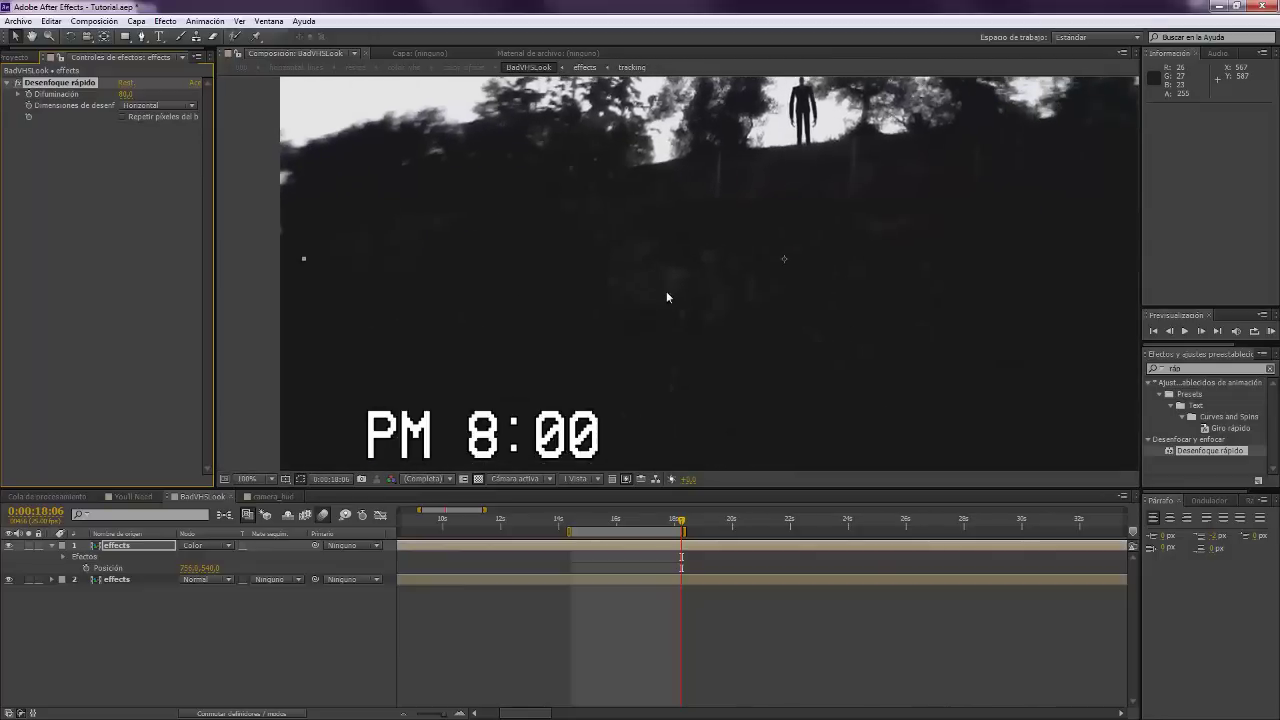
left_click(8, 546)
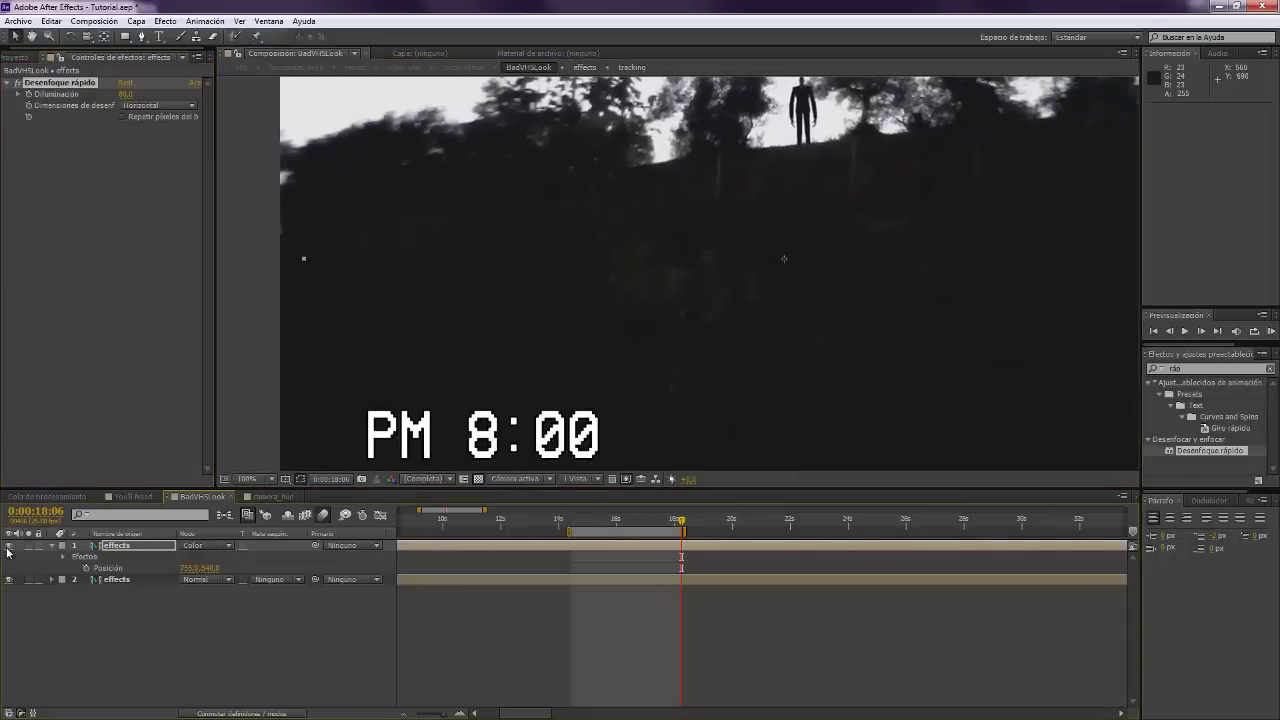
left_click_drag(703, 363, 554, 522)
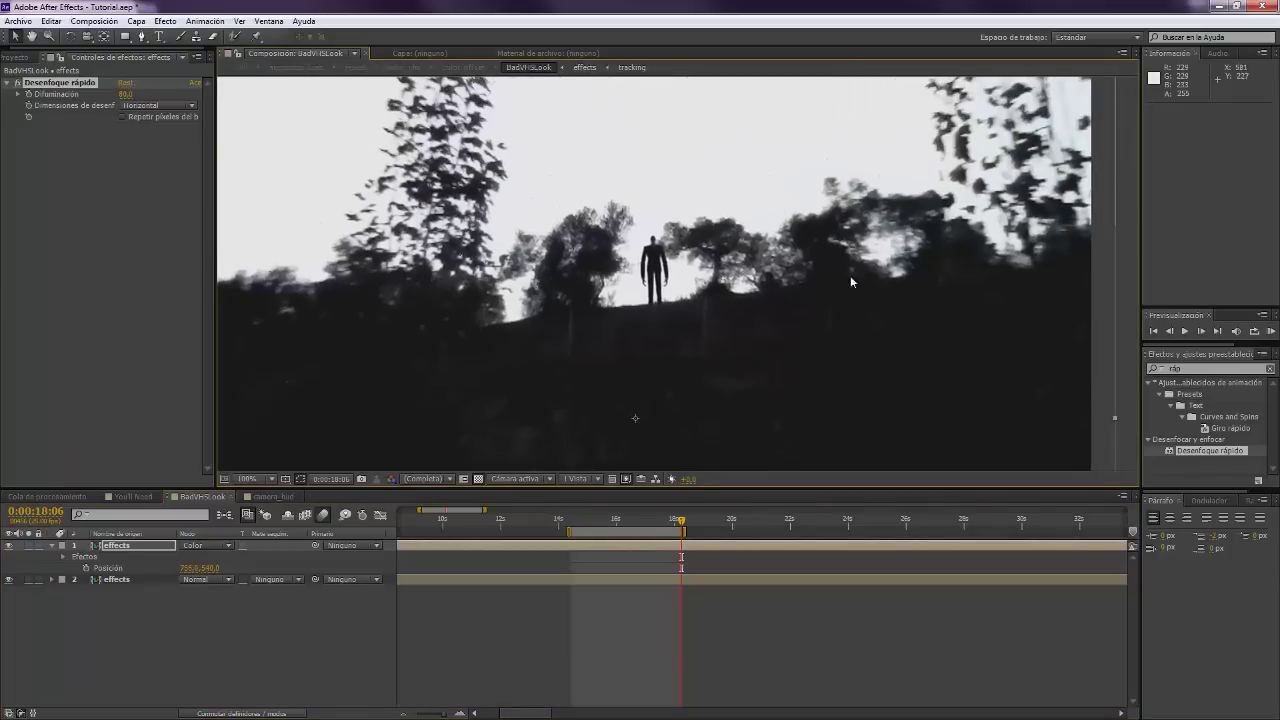
left_click_drag(826, 286, 732, 154)
left_click_drag(706, 370, 836, 505)
left_click_drag(569, 294, 632, 247)
Enable repeating of edge pixels for the fast blur on the upper effects layer.
left_click(258, 482)
left_click(298, 236)
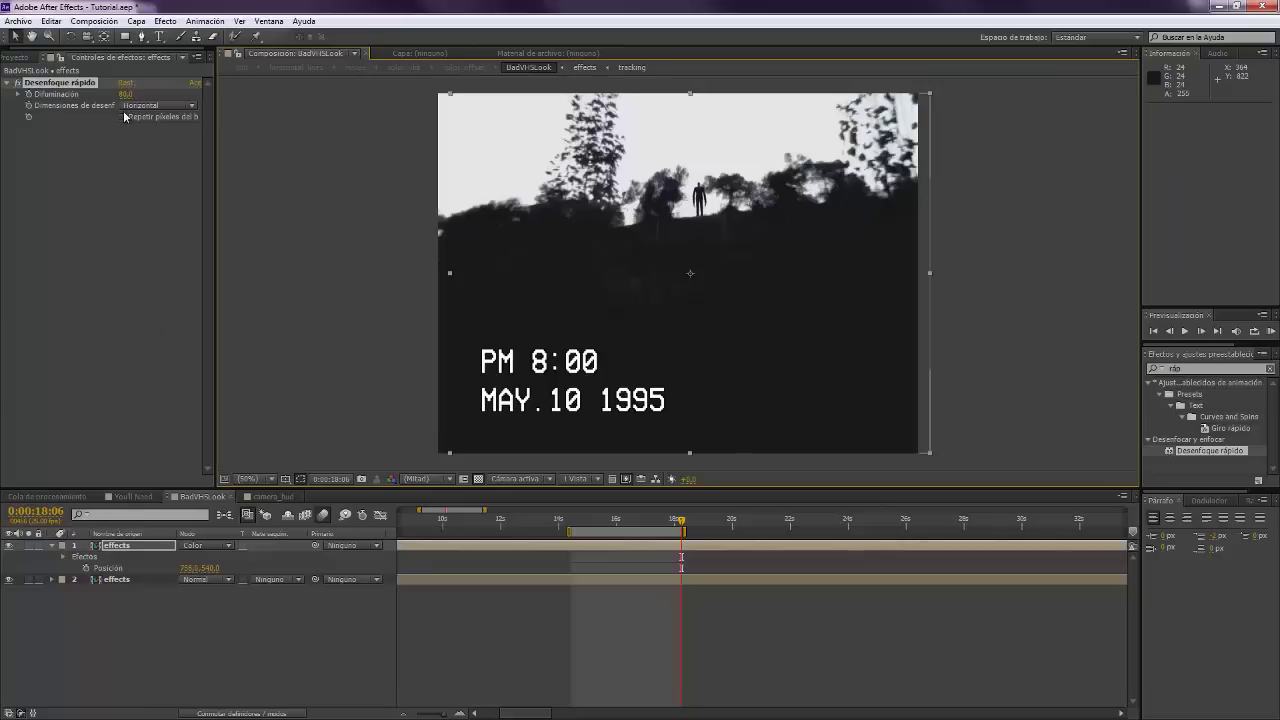
left_click(123, 117)
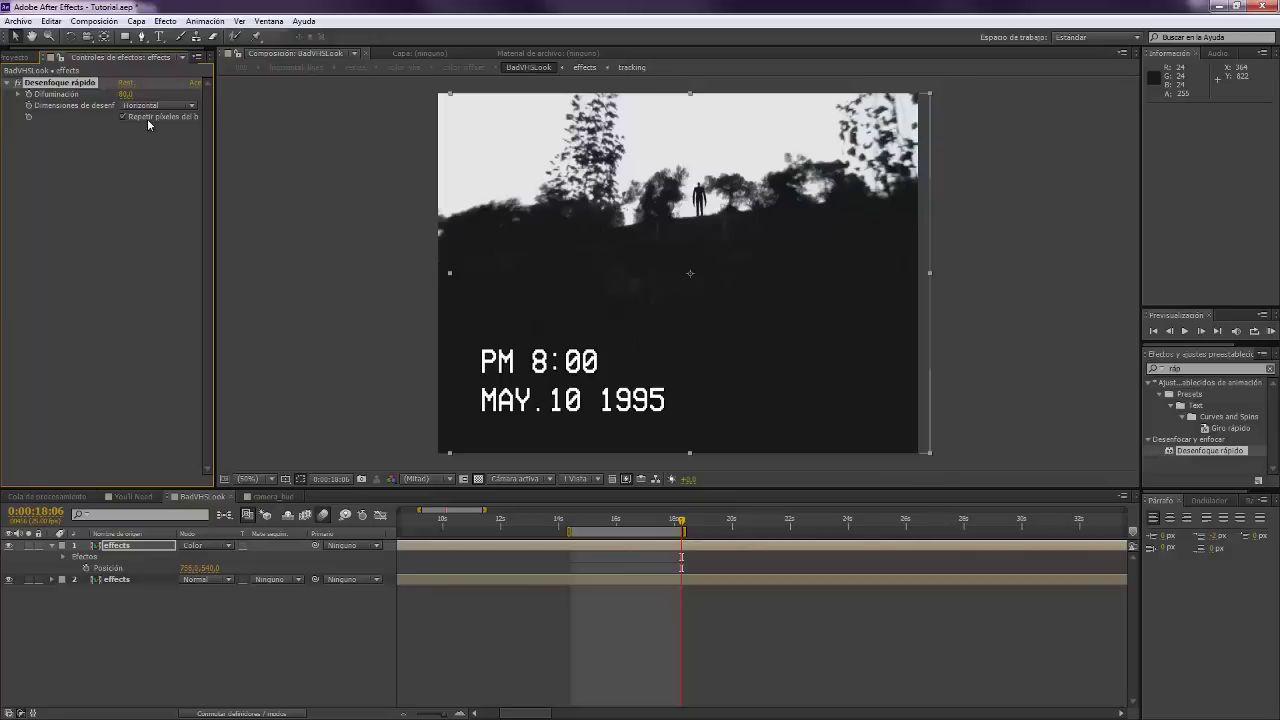
Precompose both effects layers into a new composition named "color_offset".
left_click(144, 545)
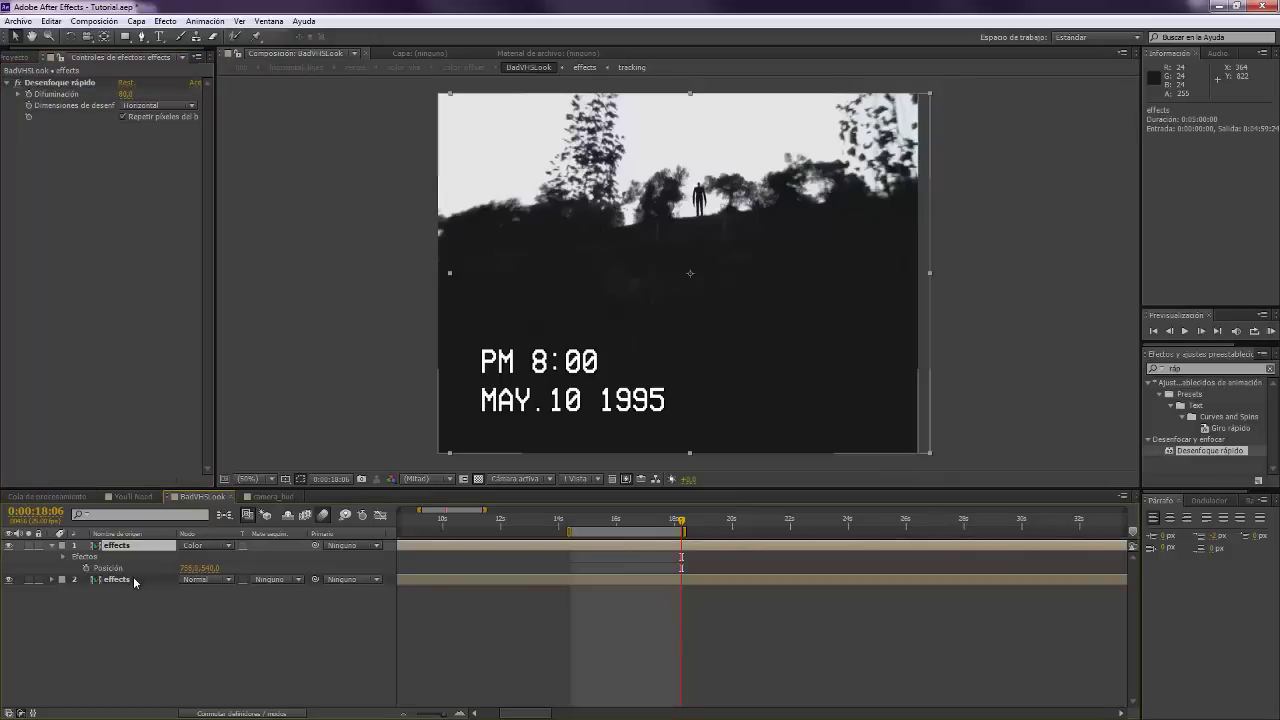
left_click(176, 579, "ctrl")
right_click(178, 578)
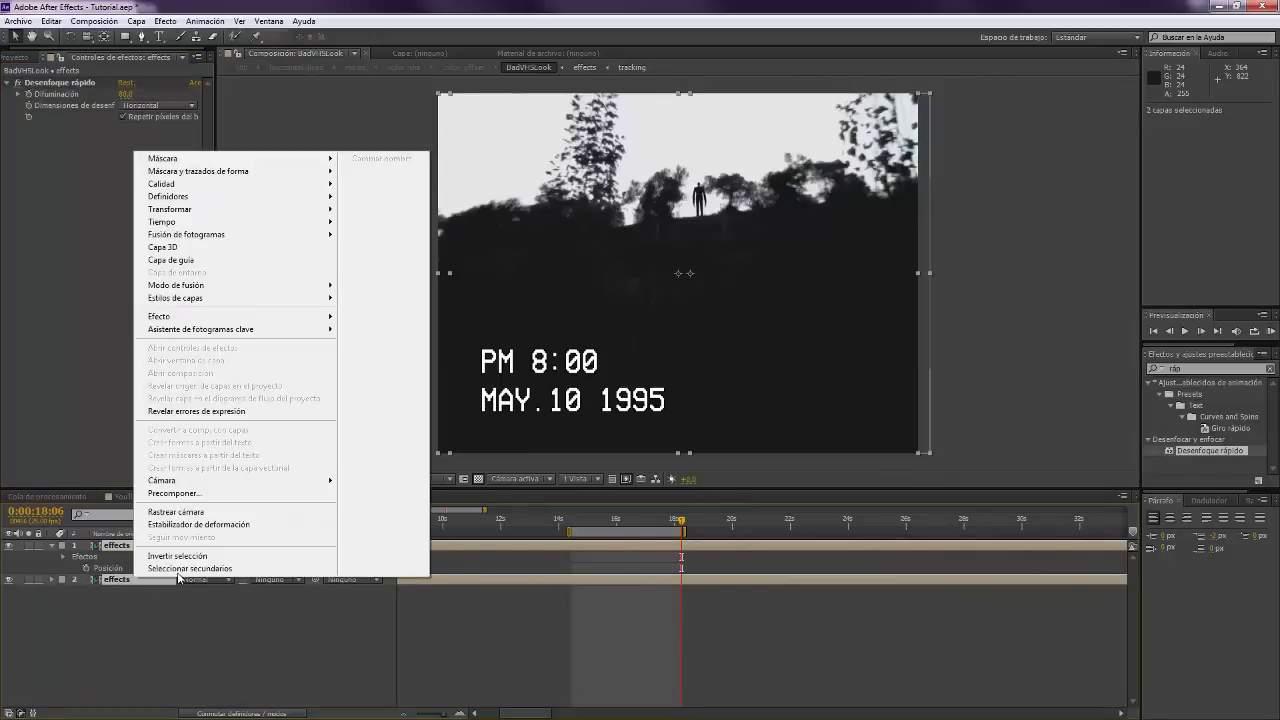
left_click(175, 493)
type("color_offset")
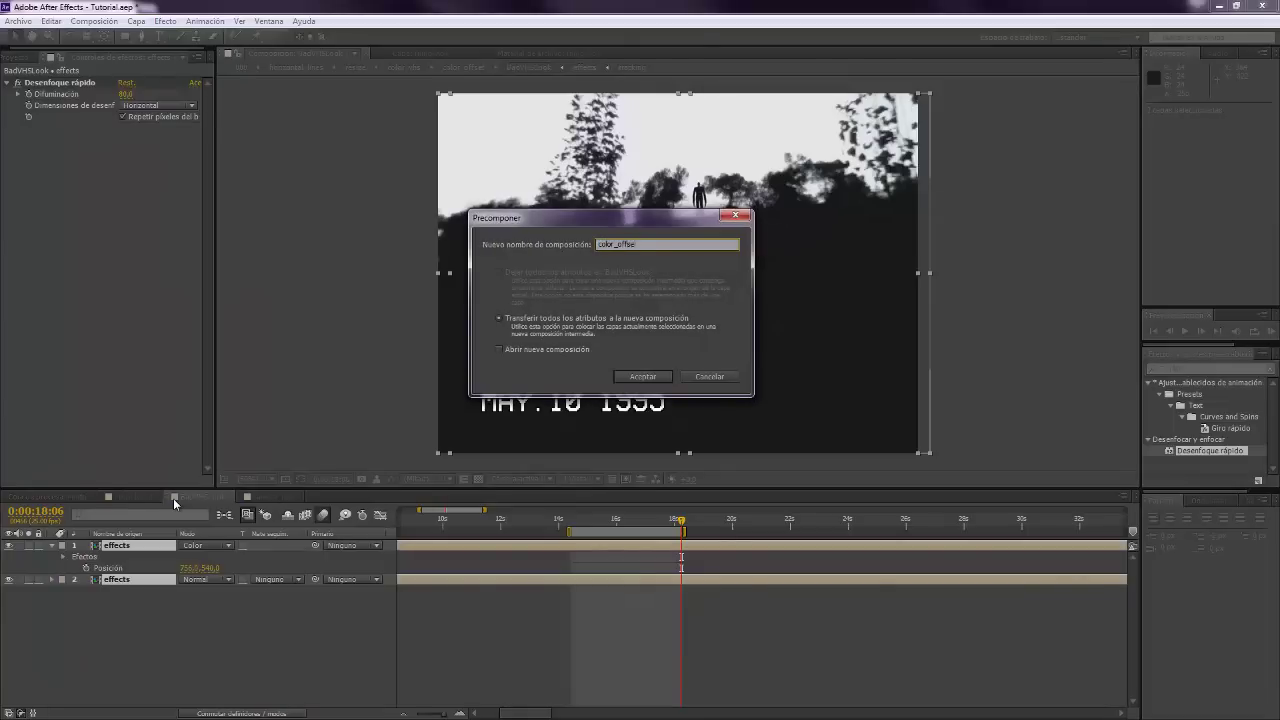
key("Return")
Duplicate the color_offset layer three times to get four stacked copies.
left_click(110, 616)
left_click(118, 545)
key("ctrl+d")
key("ctrl+d")
key("ctrl+d")
Find the Cambiar canales effect and apply it to the topmost color_offset layer.
left_click(1190, 366)
type("cambia")
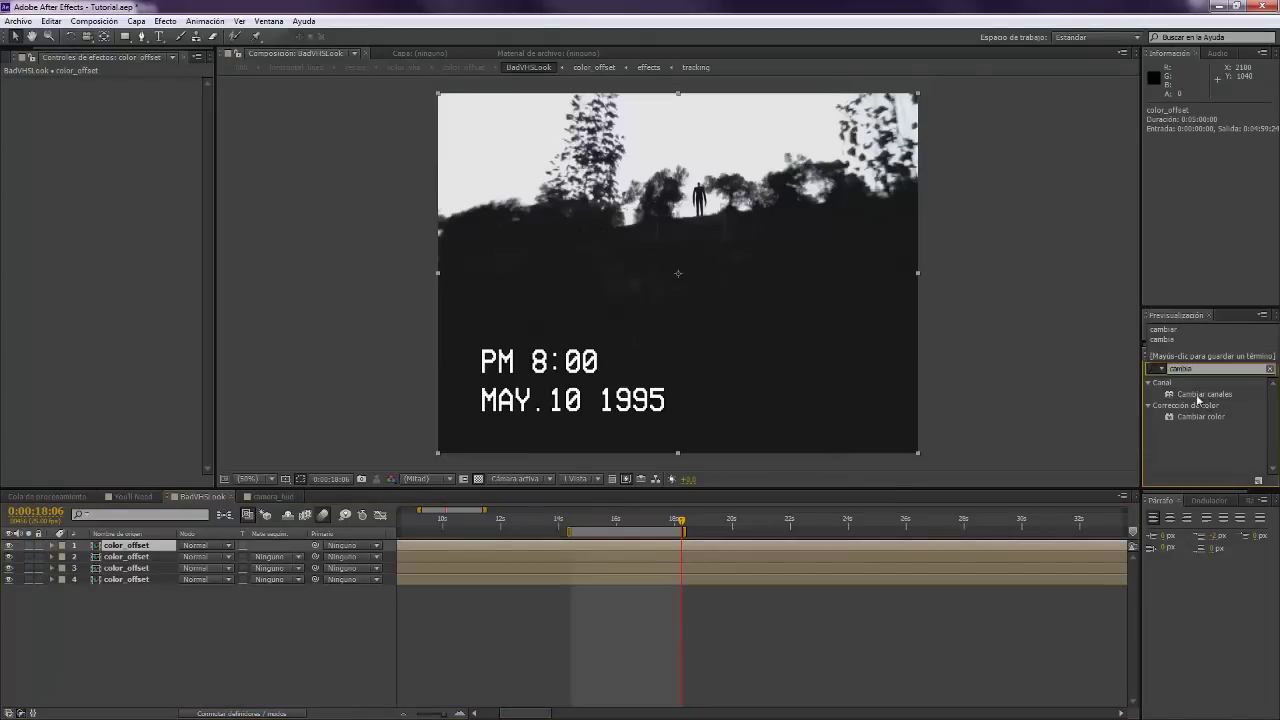
left_click_drag(1205, 394, 544, 544)
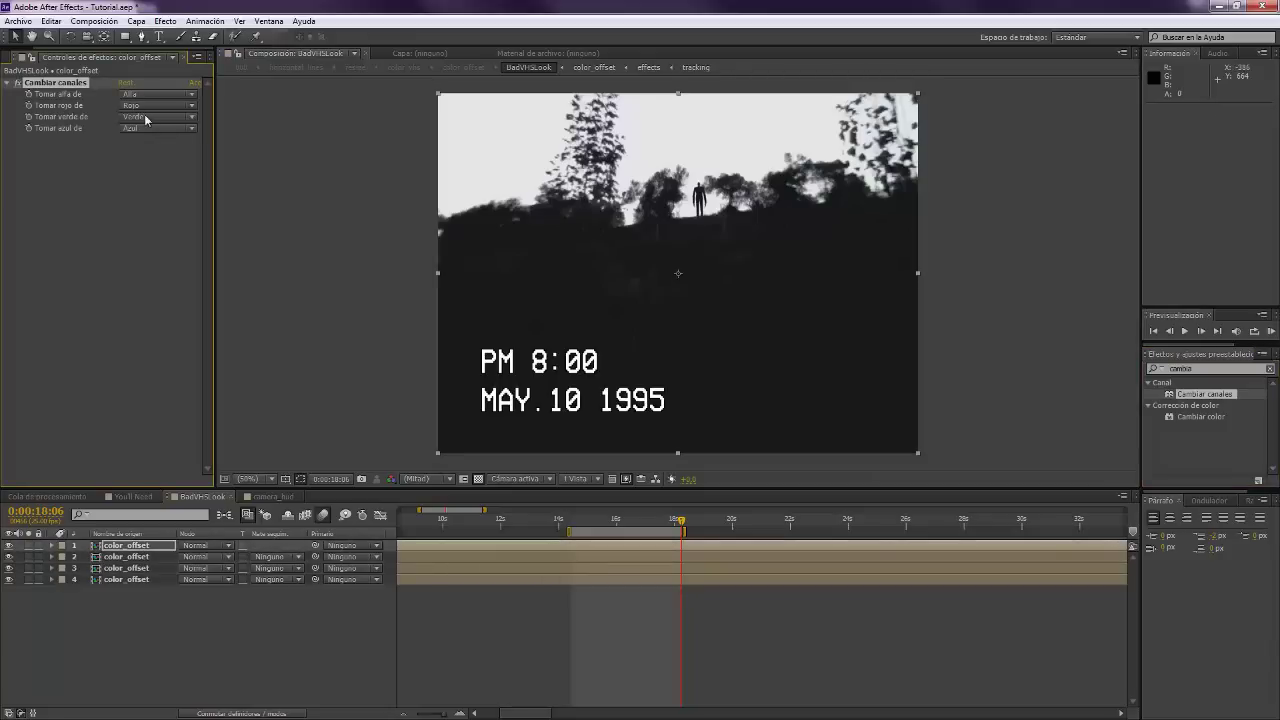
Set the top layer's green and blue channels to Desactivado and its blending mode to Añadir.
left_click(145, 116)
left_click(155, 262)
left_click(141, 129)
left_click(162, 274)
left_click(200, 545)
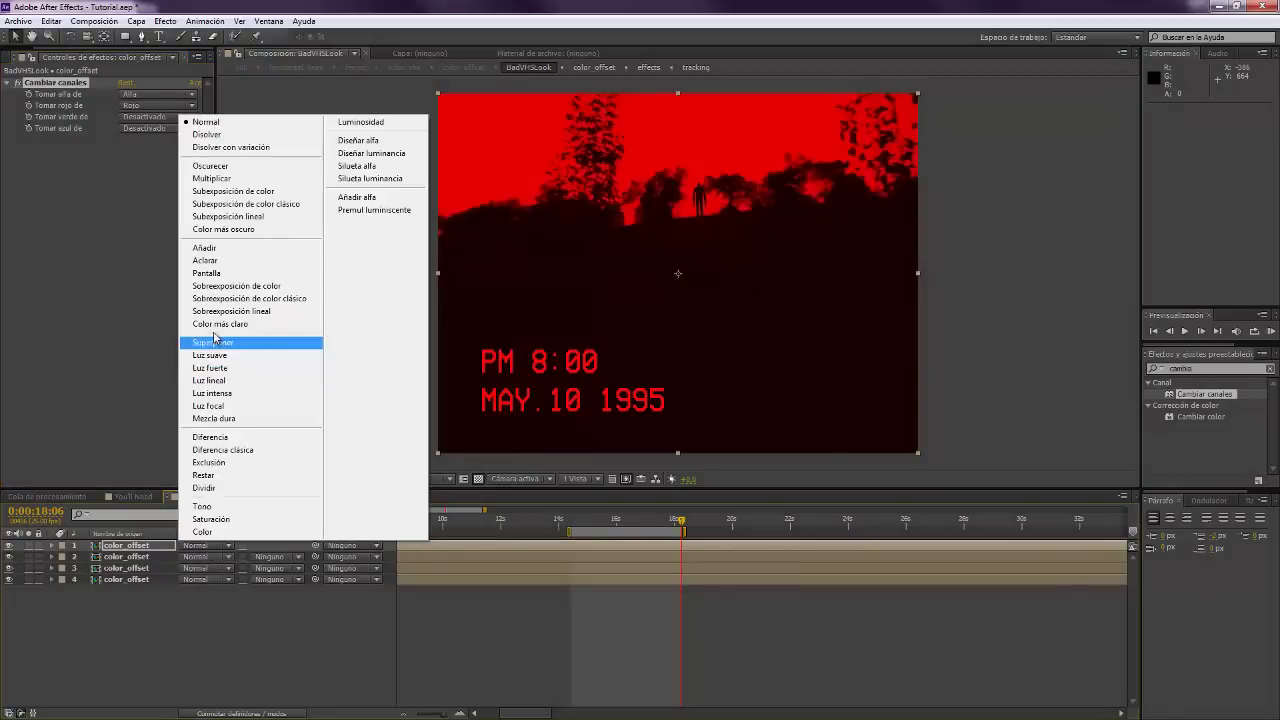
left_click(210, 248)
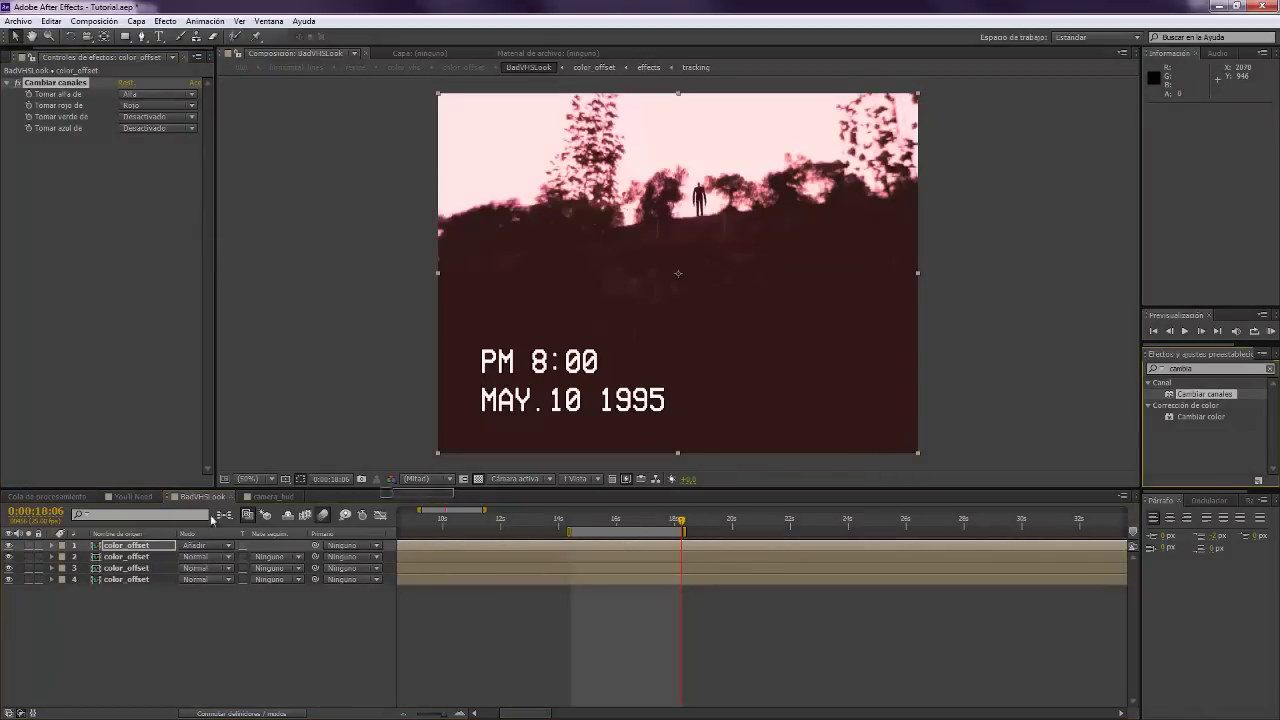
Apply Cambiar canales to the second color_offset layer with red and green set to Desactivado, and set its blending mode to Añadir.
left_click(130, 556)
left_click(148, 108)
left_click(165, 254)
left_click(150, 116)
left_click(163, 263)
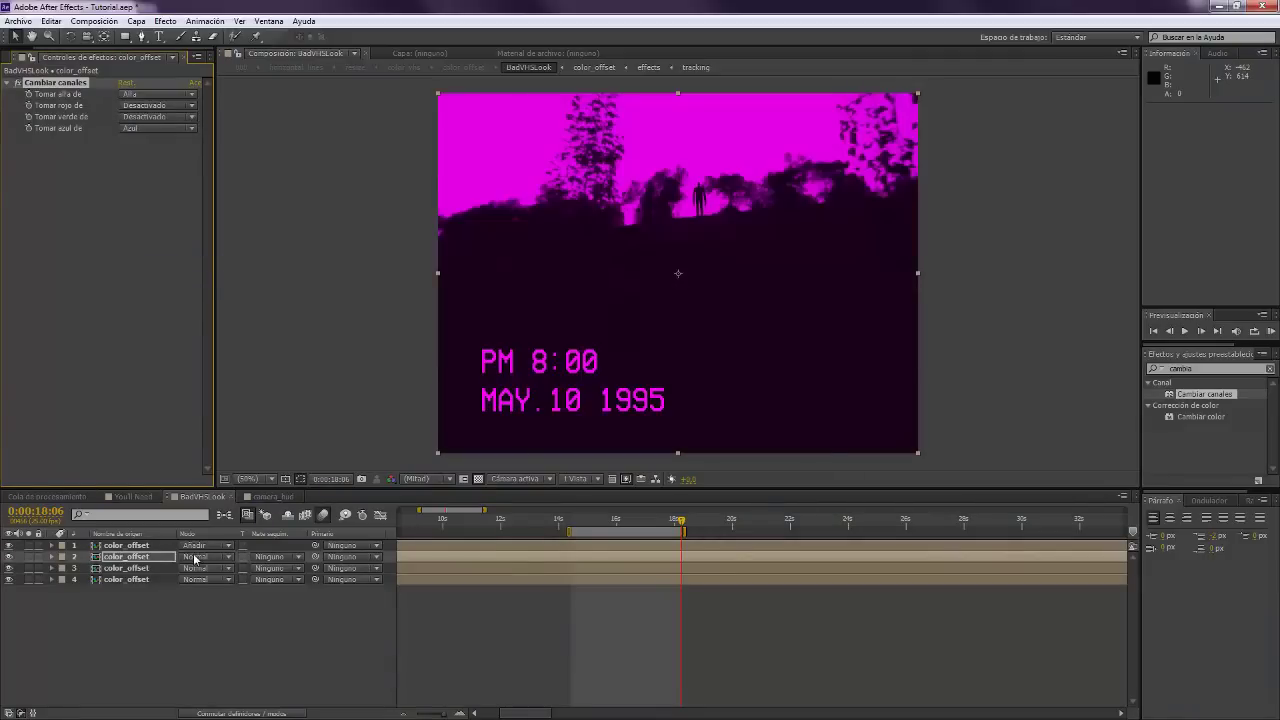
left_click(205, 556)
left_click(210, 259)
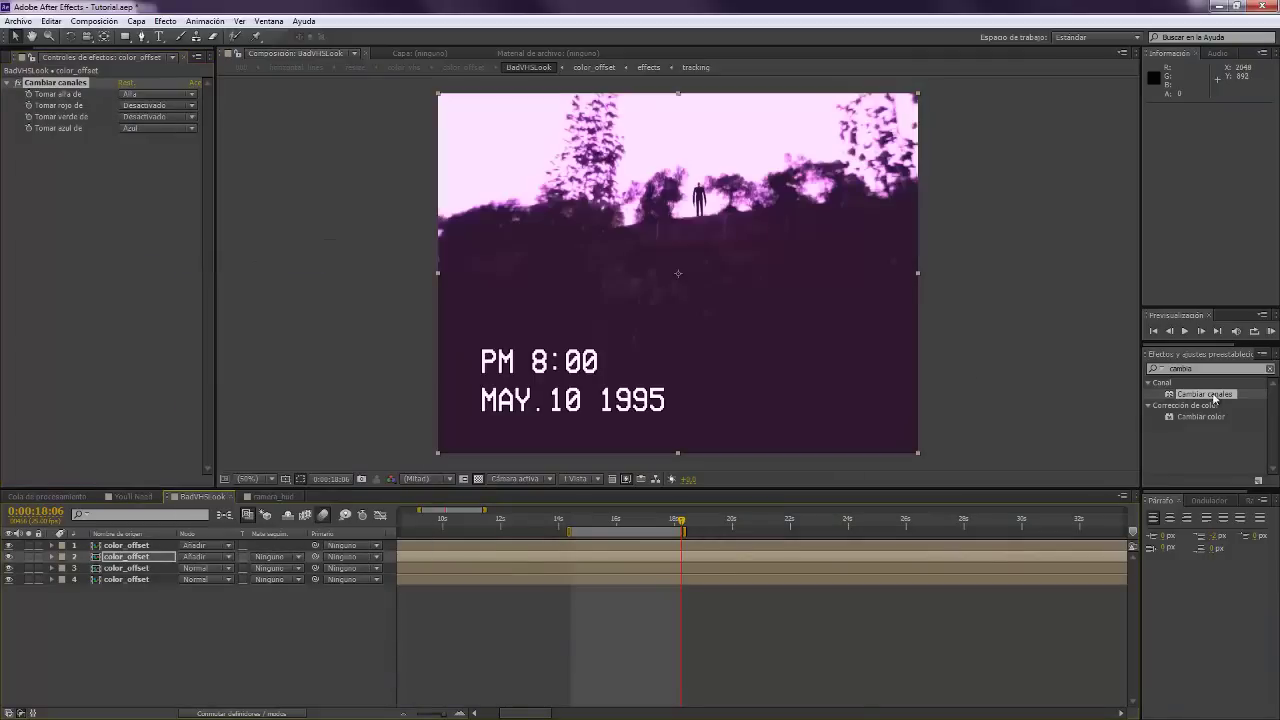
Apply Cambiar canales to the third color_offset layer with green set to Desactivado, and set its blending mode to Añadir.
left_click_drag(1210, 394, 410, 568)
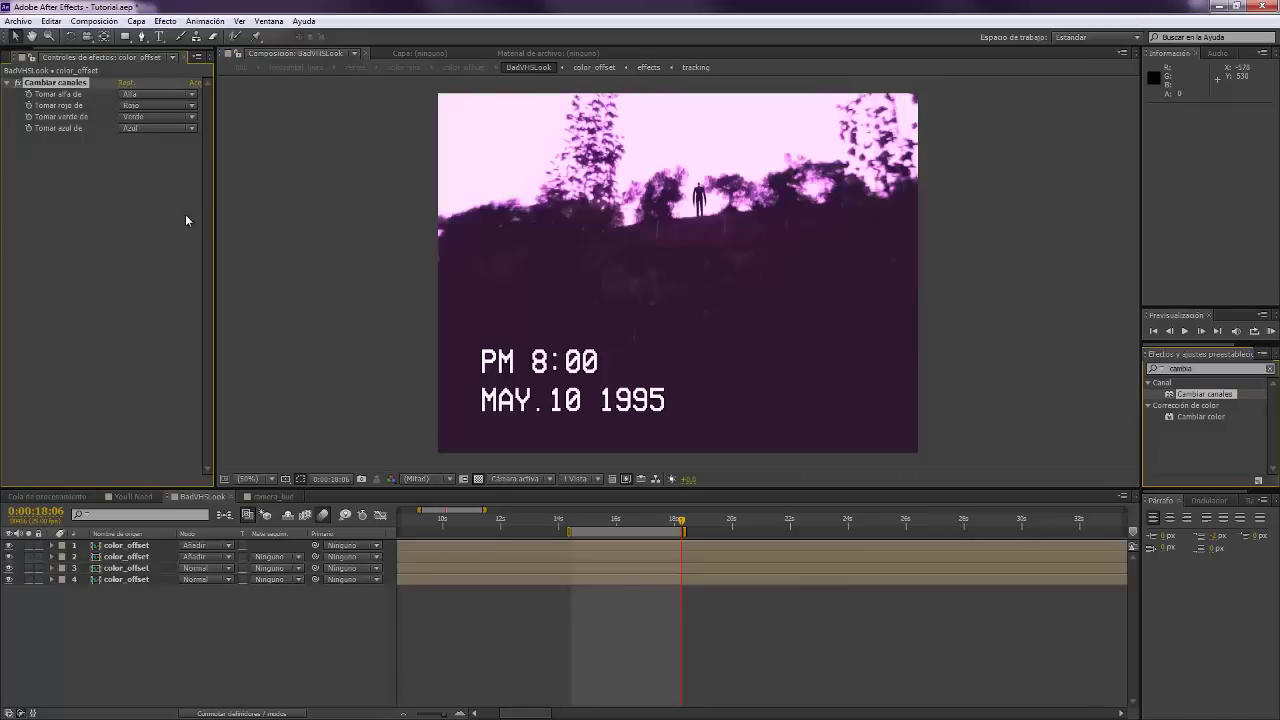
left_click(159, 116)
left_click(160, 263)
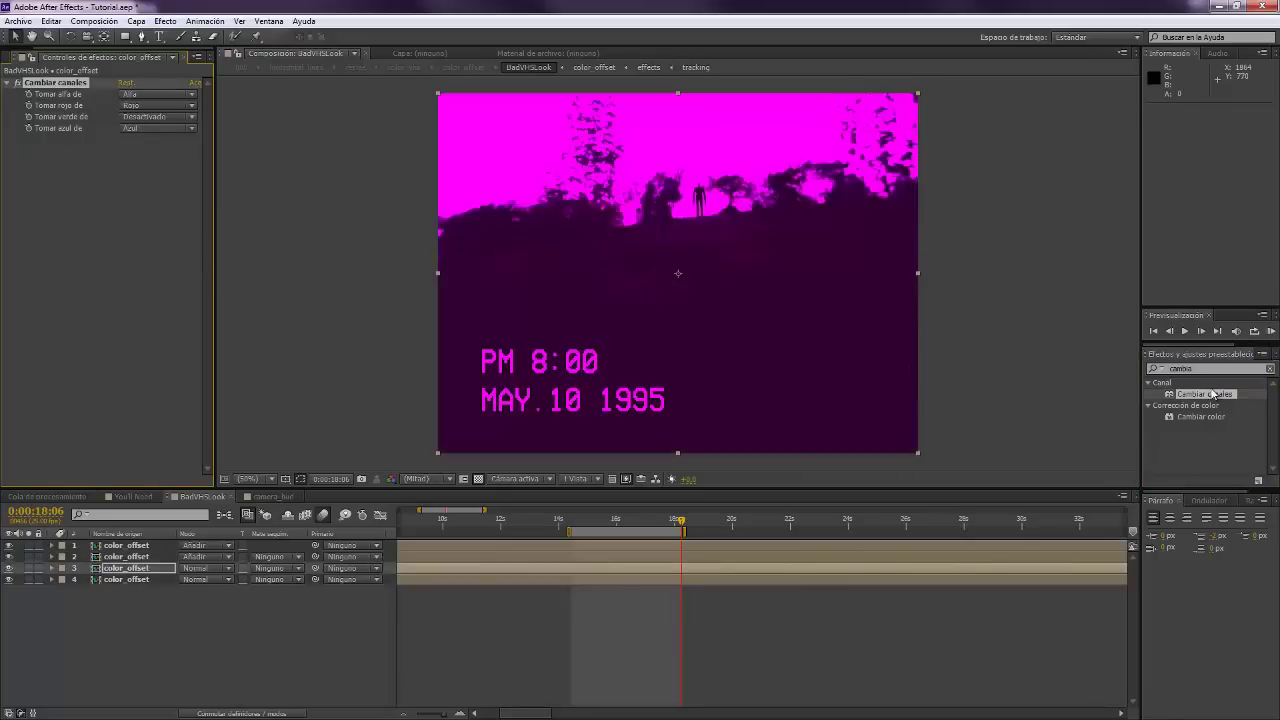
left_click(126, 580)
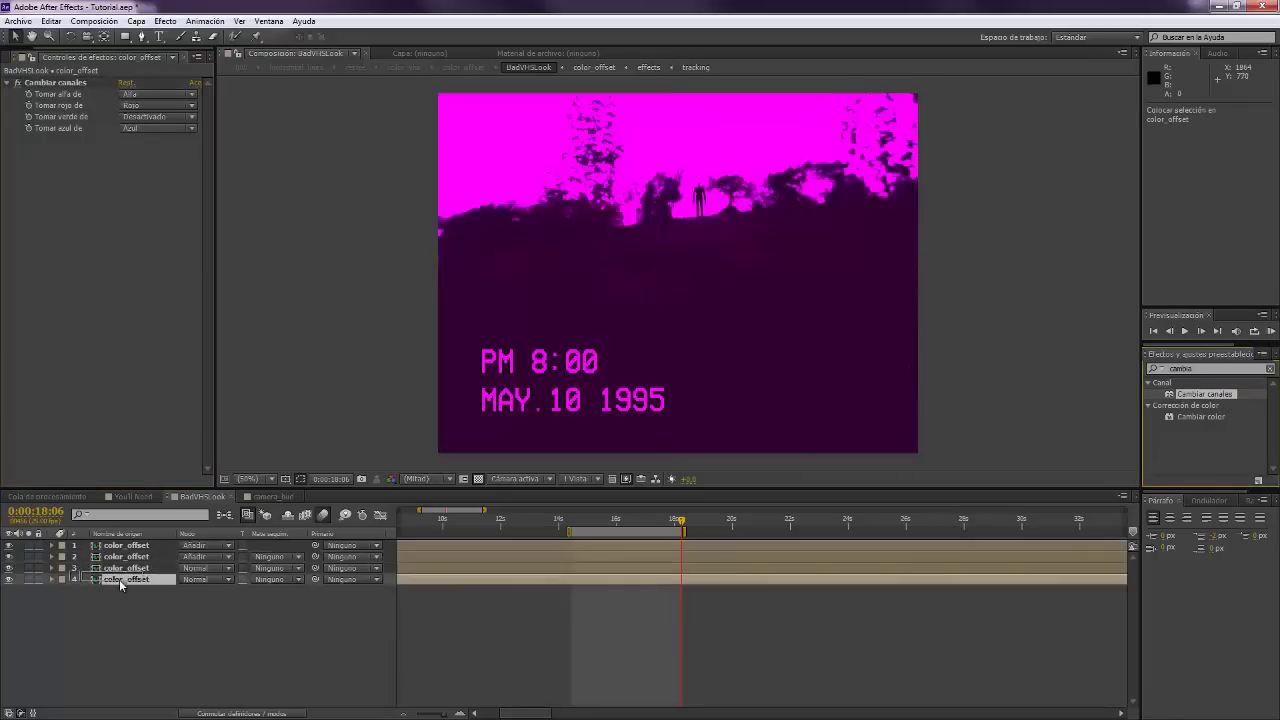
left_click(215, 569)
left_click(229, 273)
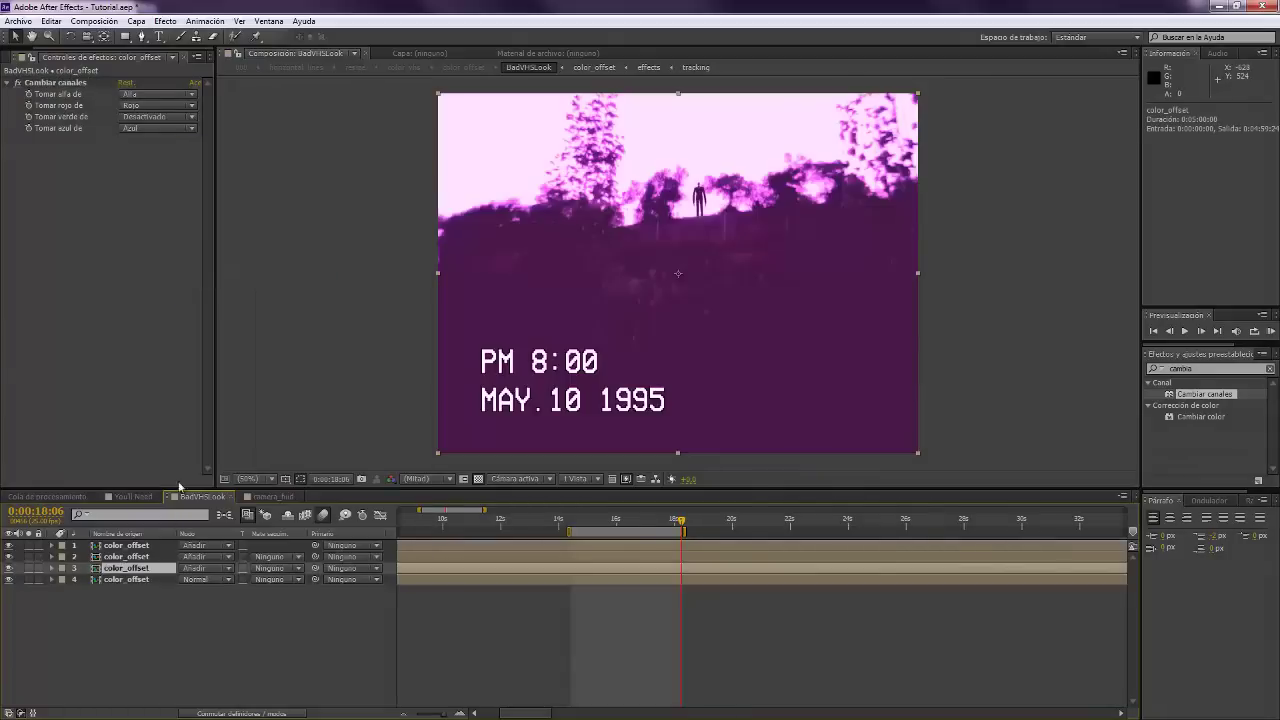
Give the bottom color_offset layer the Cambiar canales effect with red and blue set to Desactivado.
left_click(118, 580)
left_click(141, 105)
left_click(160, 251)
left_click(140, 127)
left_click(162, 274)
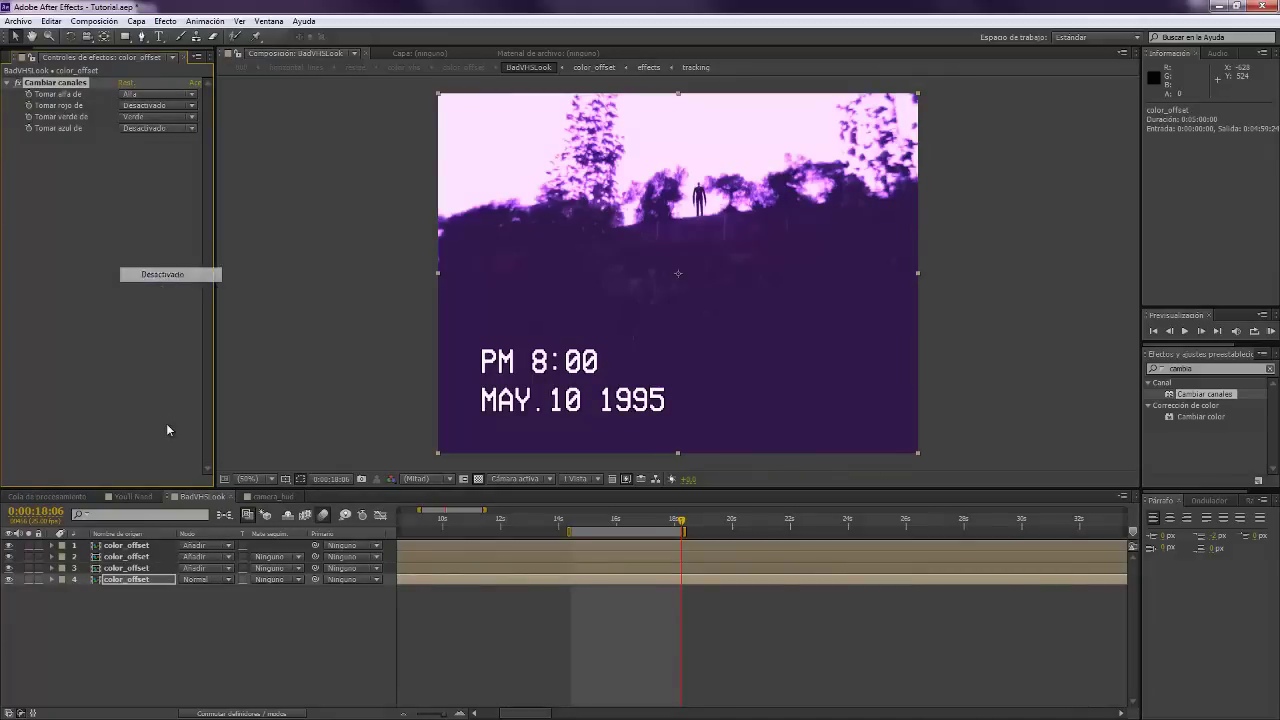
Reveal the opacity of the upper three color_offset layers, setting the top one to 5% and lowering the second almost to zero.
left_click(135, 546)
key("t")
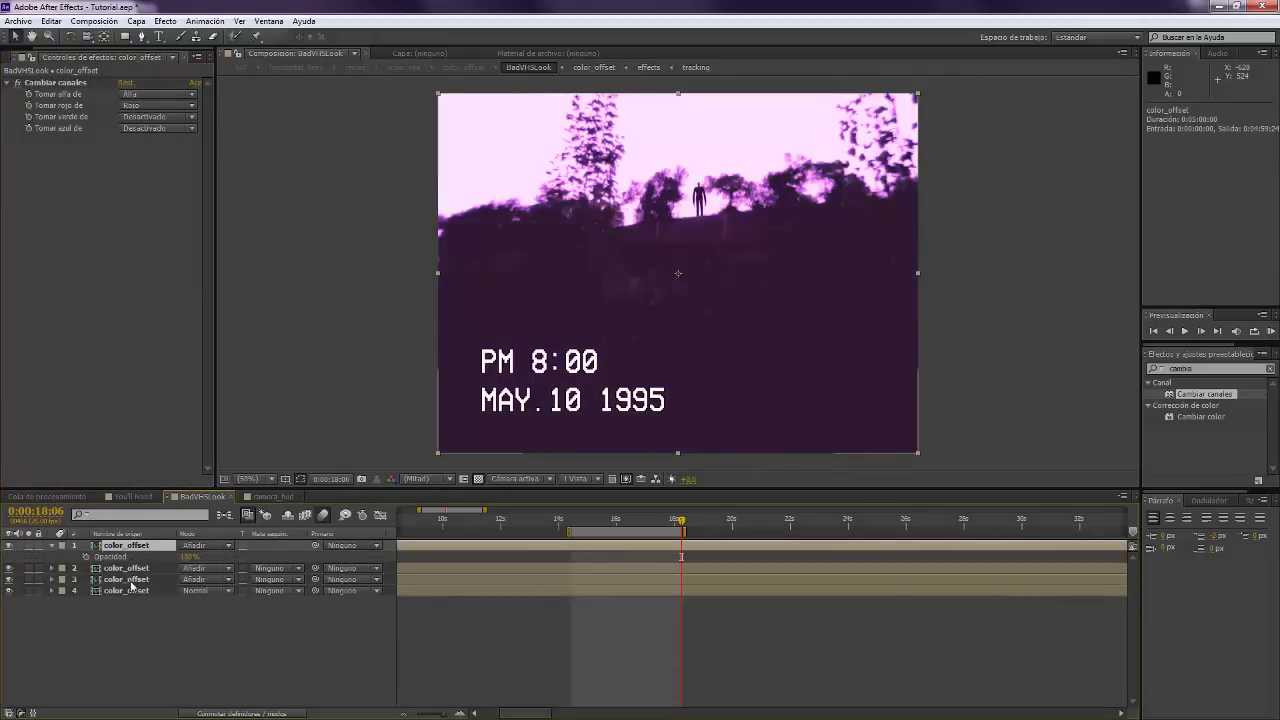
left_click(131, 570)
key("t")
left_click(131, 590)
key("t")
left_click(186, 556)
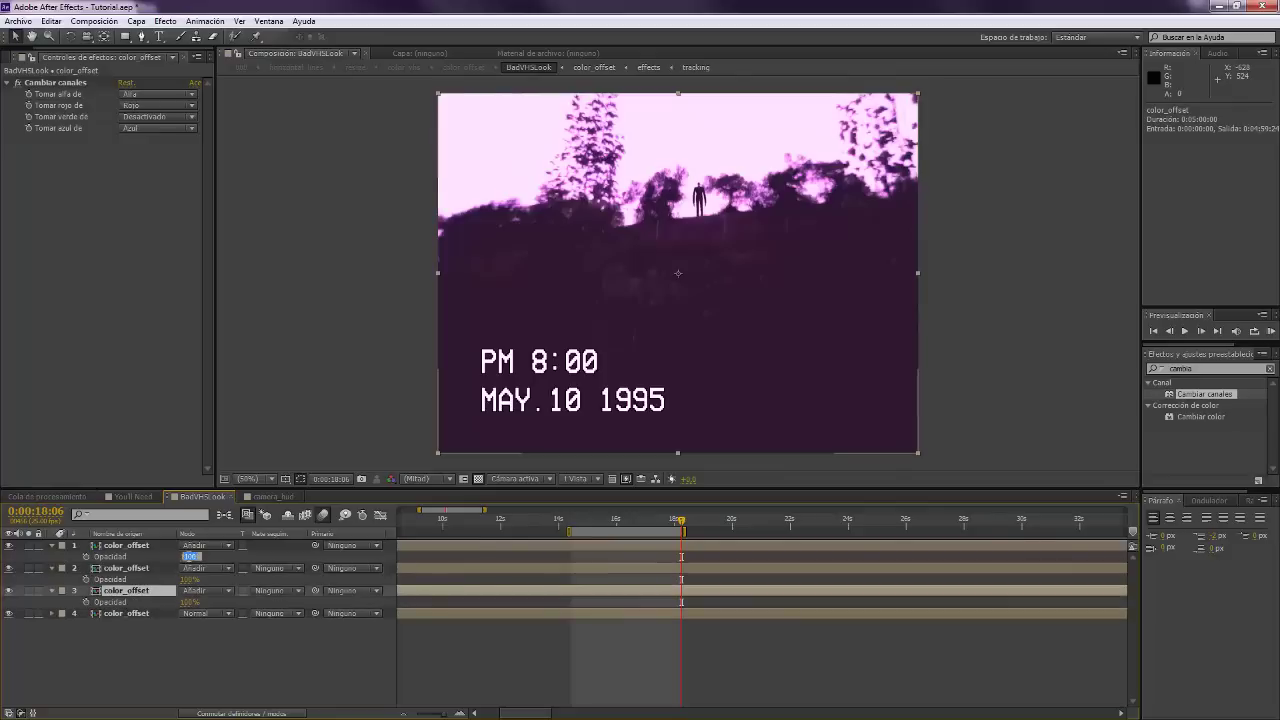
key("Return")
left_click(190, 579)
type("0")
key("Return")
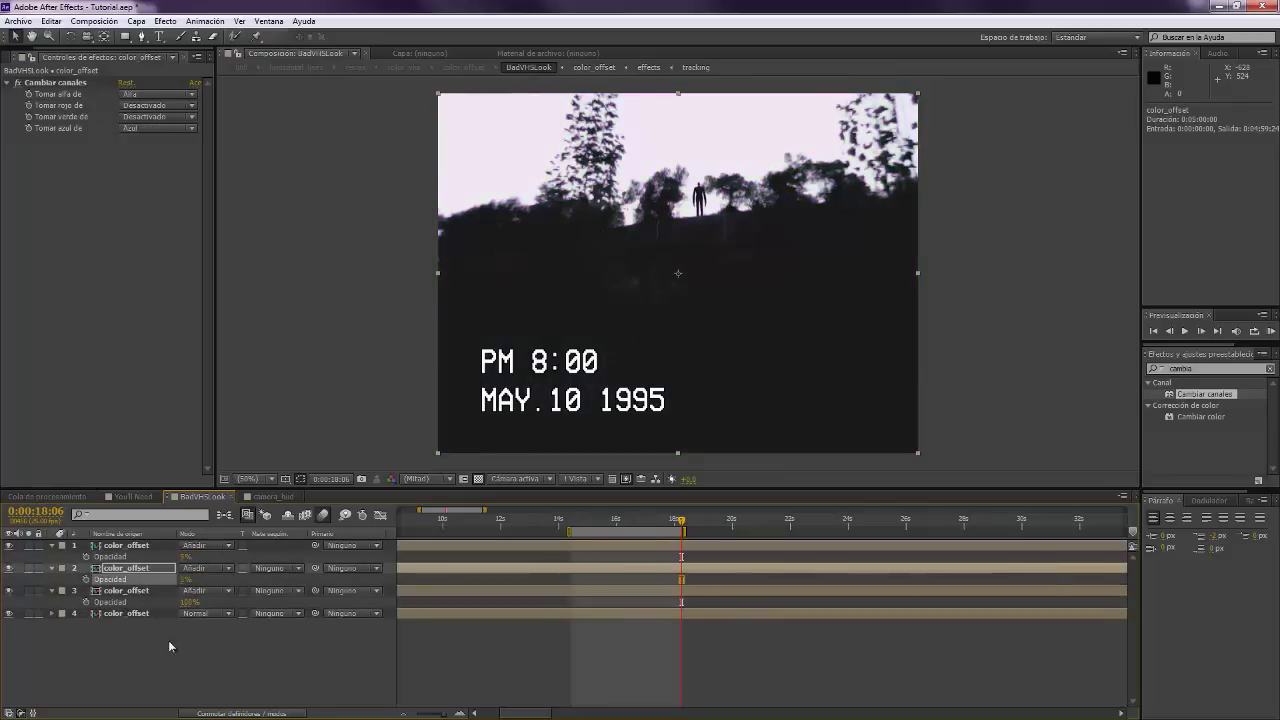
Set the opacity of the third color_offset layer to 95%.
left_click(163, 570)
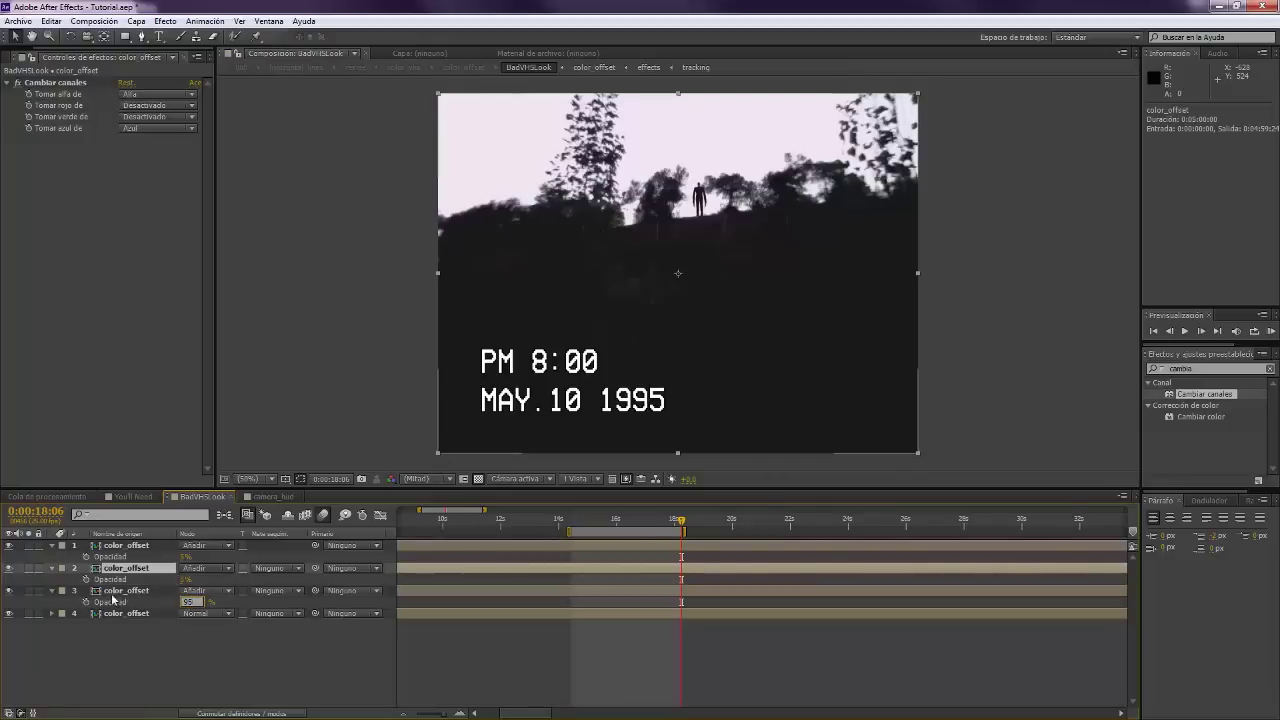
left_click(127, 599)
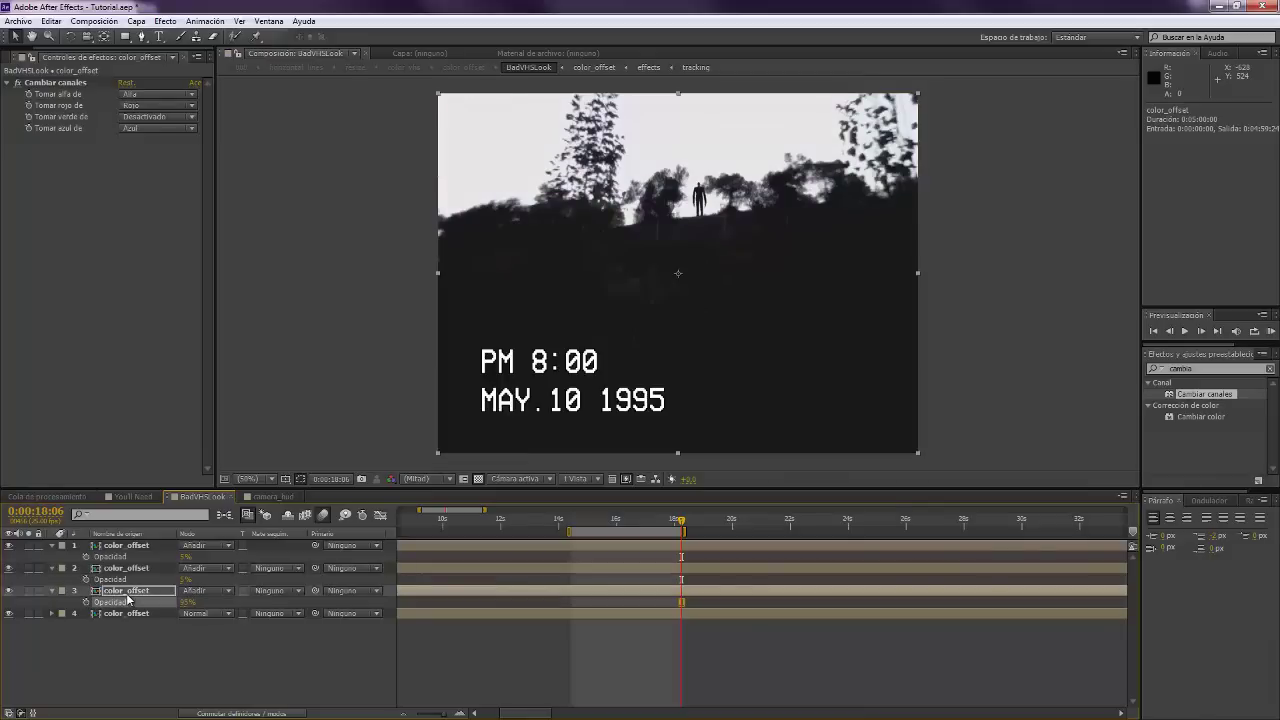
left_click(208, 624)
left_click(137, 547)
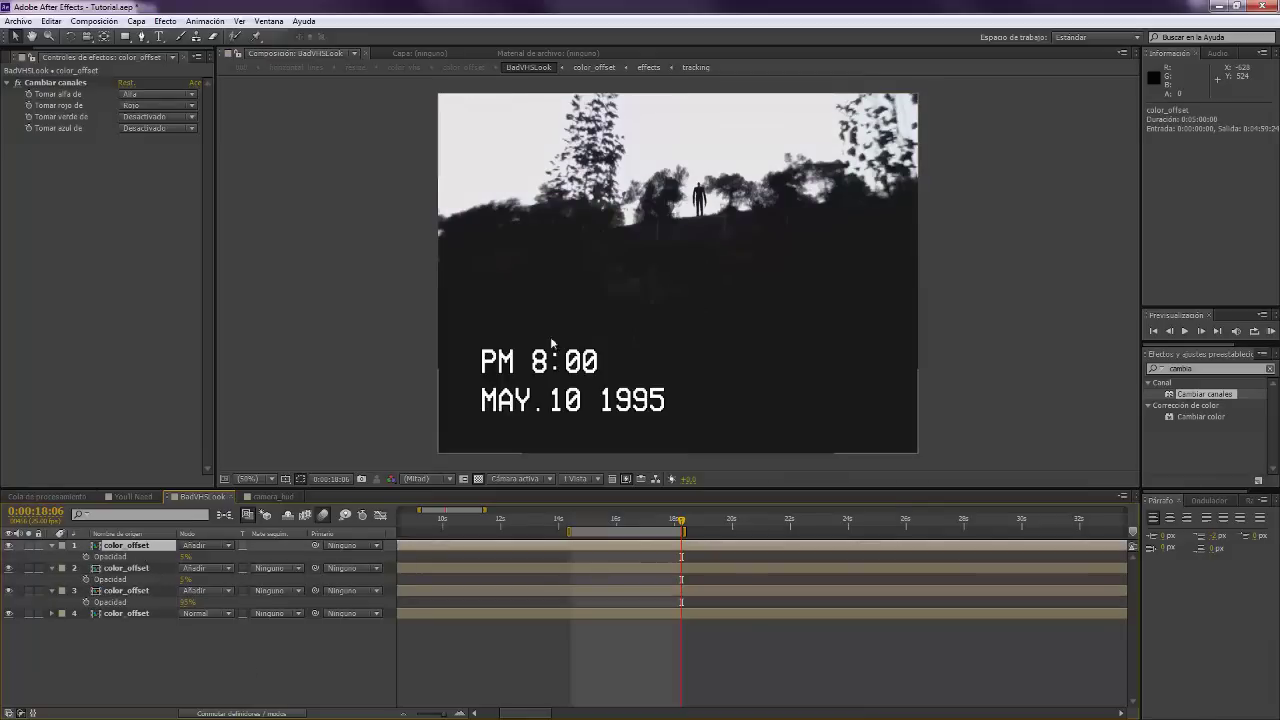
scroll(573, 331, "up", 1)
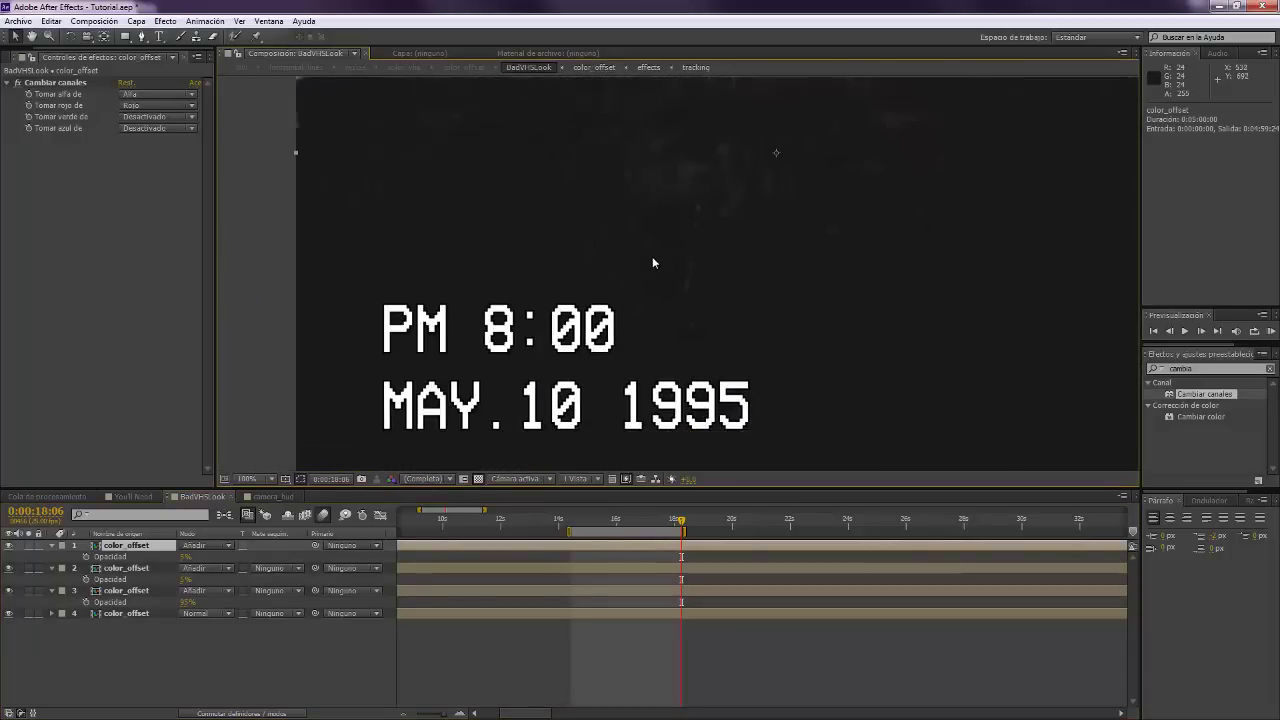
left_click(543, 568)
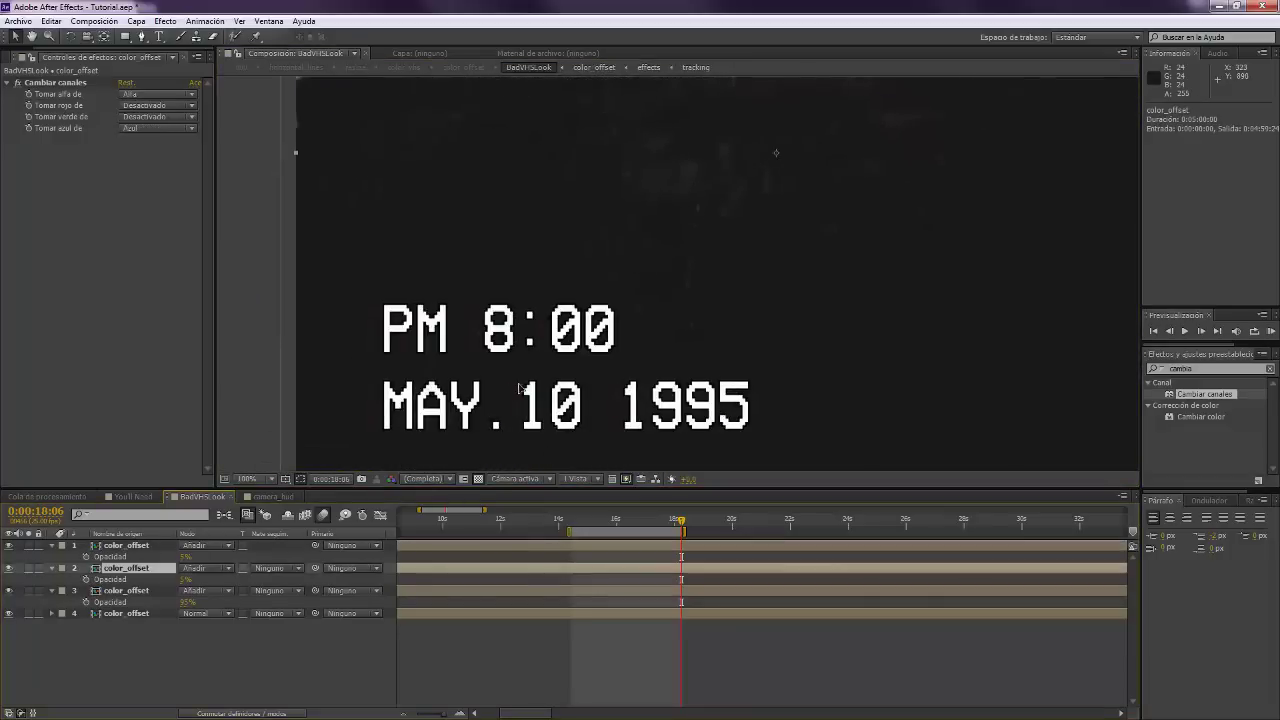
scroll(610, 335, "up", 2)
left_click_drag(621, 303, 641, 300)
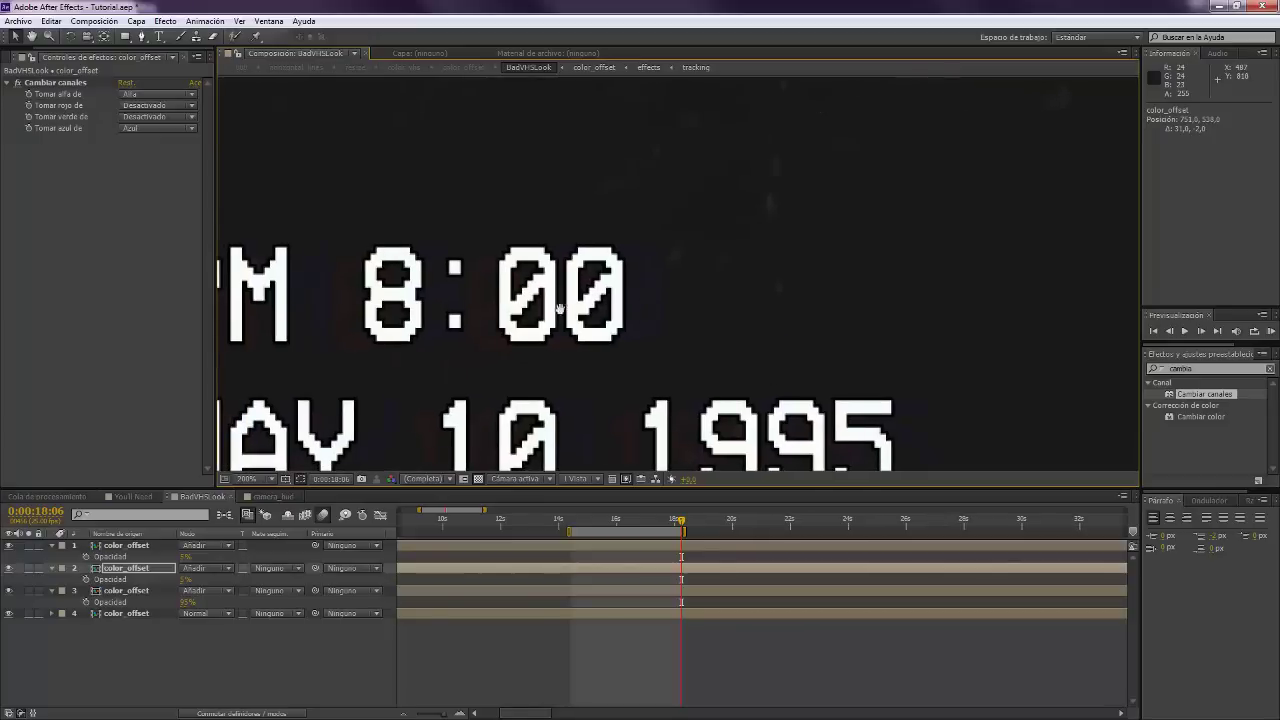
key("ctrl+z")
Reveal the position of the top two color_offset layers, shifting the top one left and the second to X 724.
left_click(591, 300)
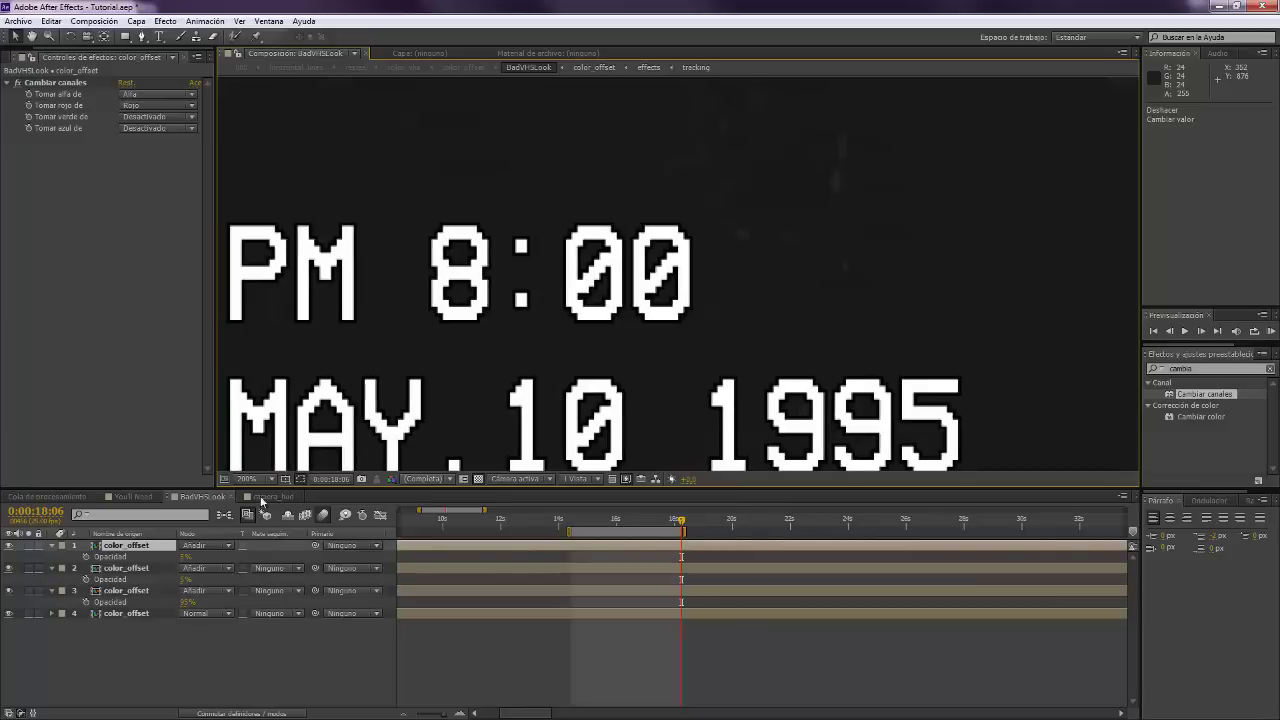
left_click(139, 567)
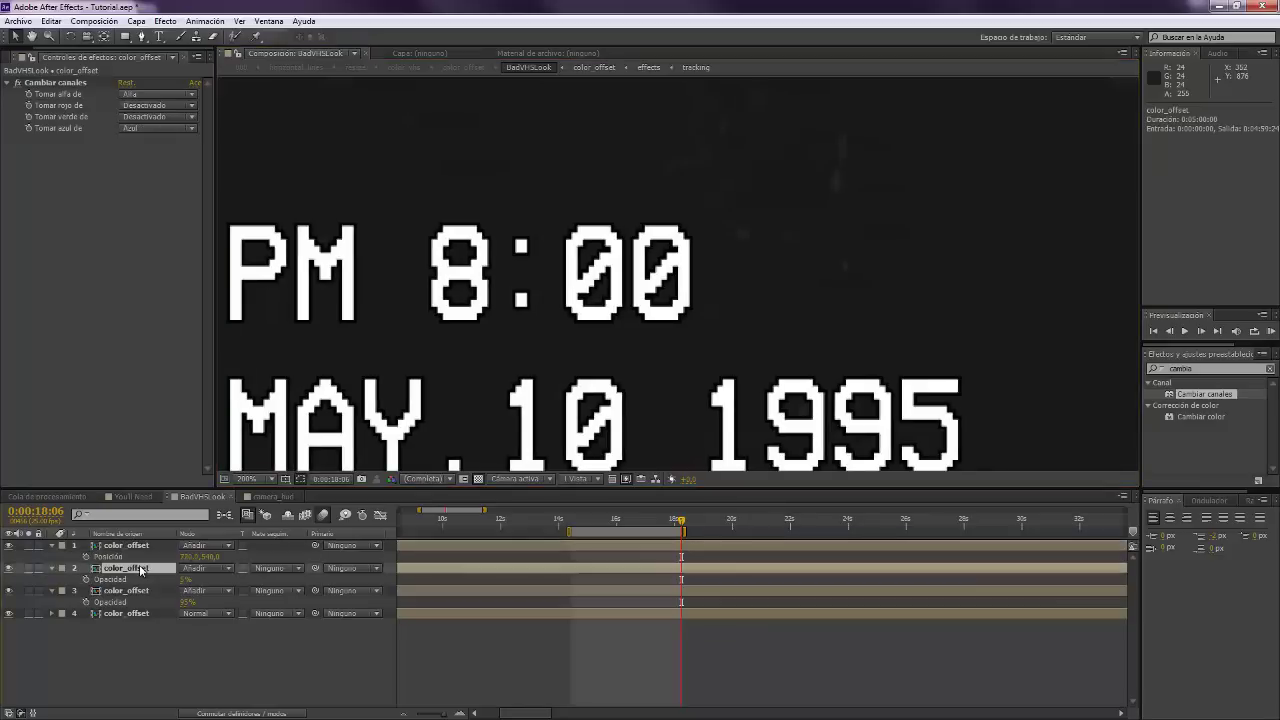
key("p")
left_click_drag(369, 365, 411, 380)
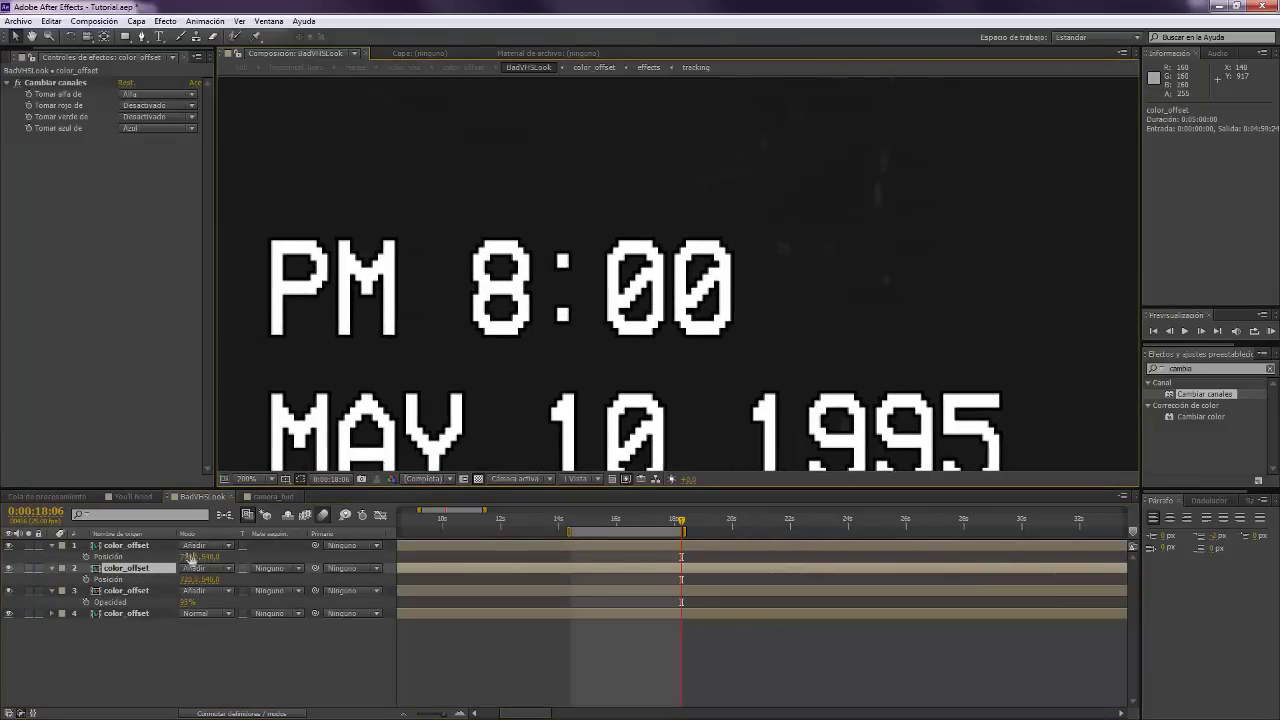
left_click_drag(180, 556, 183, 580)
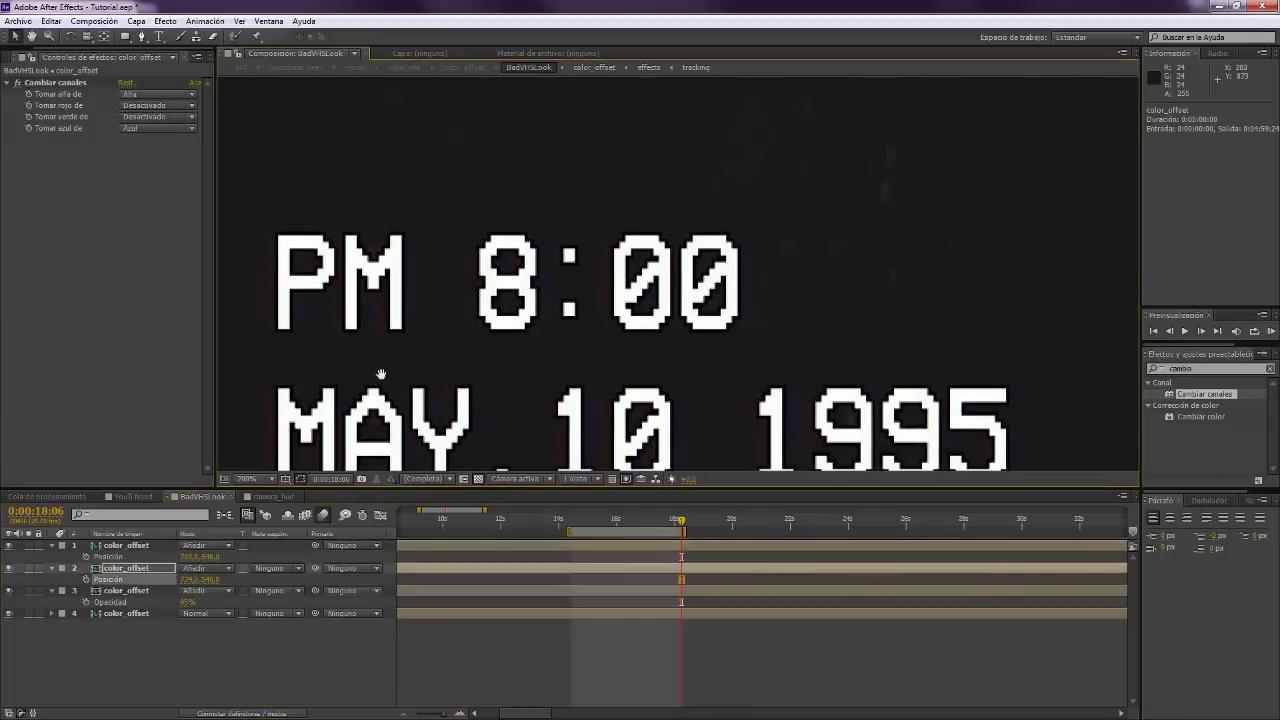
Apply Desenfoque rápido to the top color_offset layer with Difuminación 20, horizontal blur only and edge pixels repeated.
left_click(1205, 370)
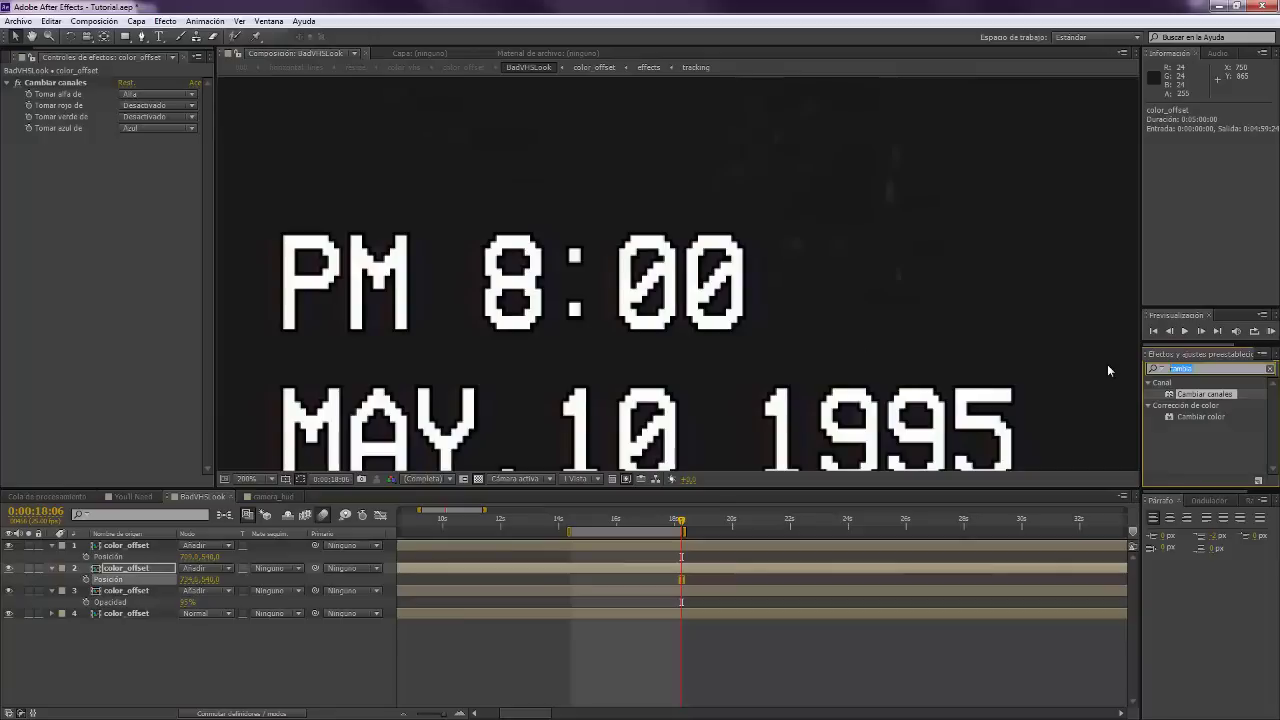
type("ráp")
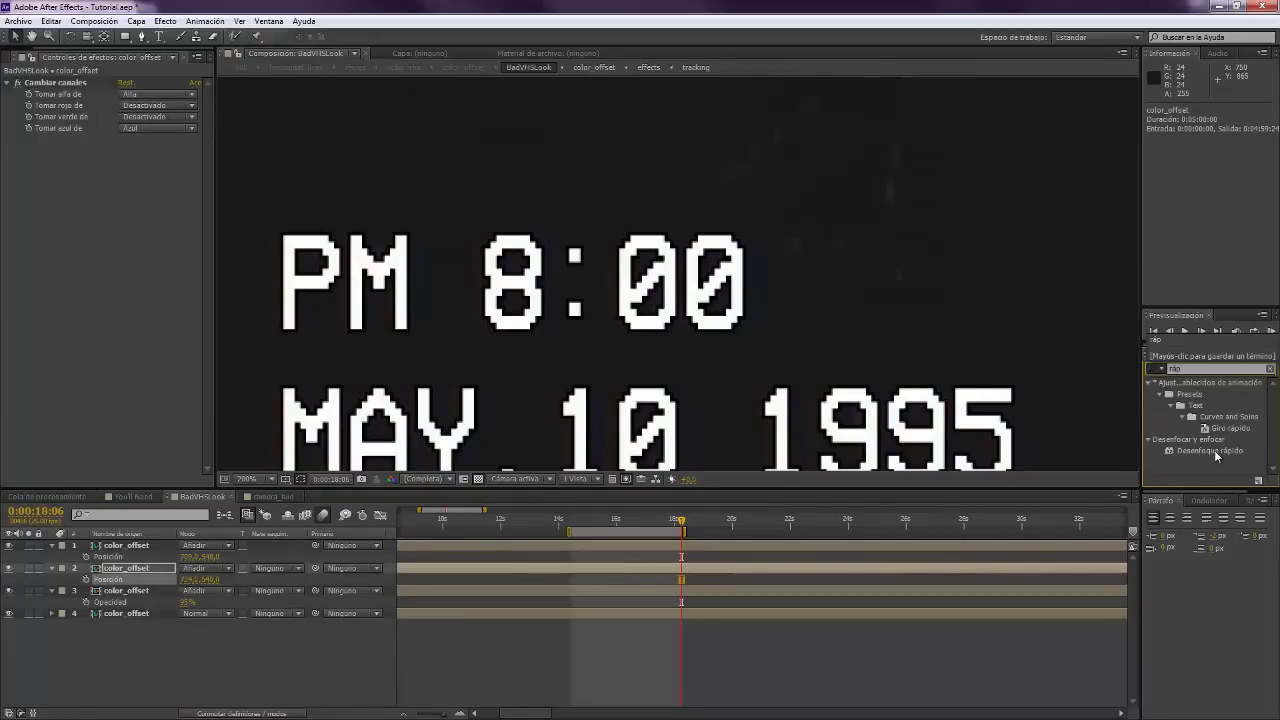
left_click_drag(1212, 450, 438, 548)
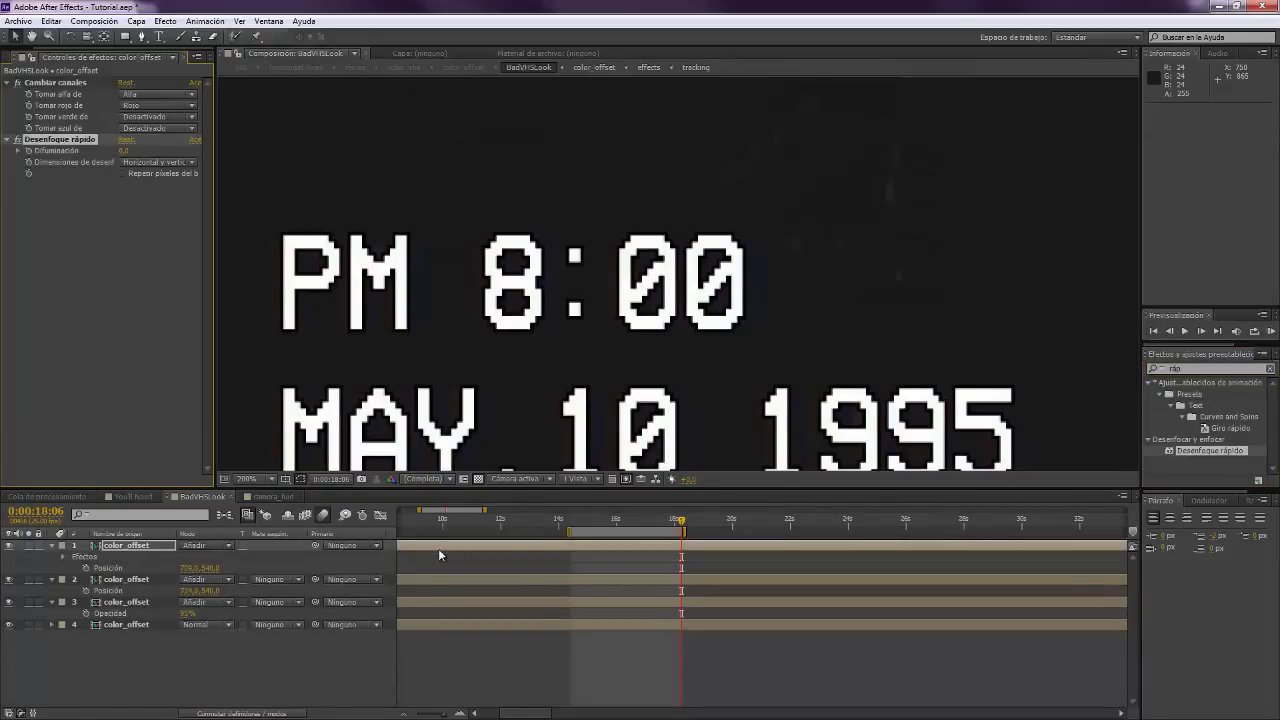
left_click(125, 151)
type("20")
key("Return")
left_click(140, 166)
left_click(162, 188)
Give the second color_offset layer the Desenfoque rápido effect with Difuminación 20, Horizontal dimensions and repeated edge pixels.
left_click_drag(1209, 450, 469, 578)
left_click(124, 150)
type("20")
key("Return")
left_click(135, 167)
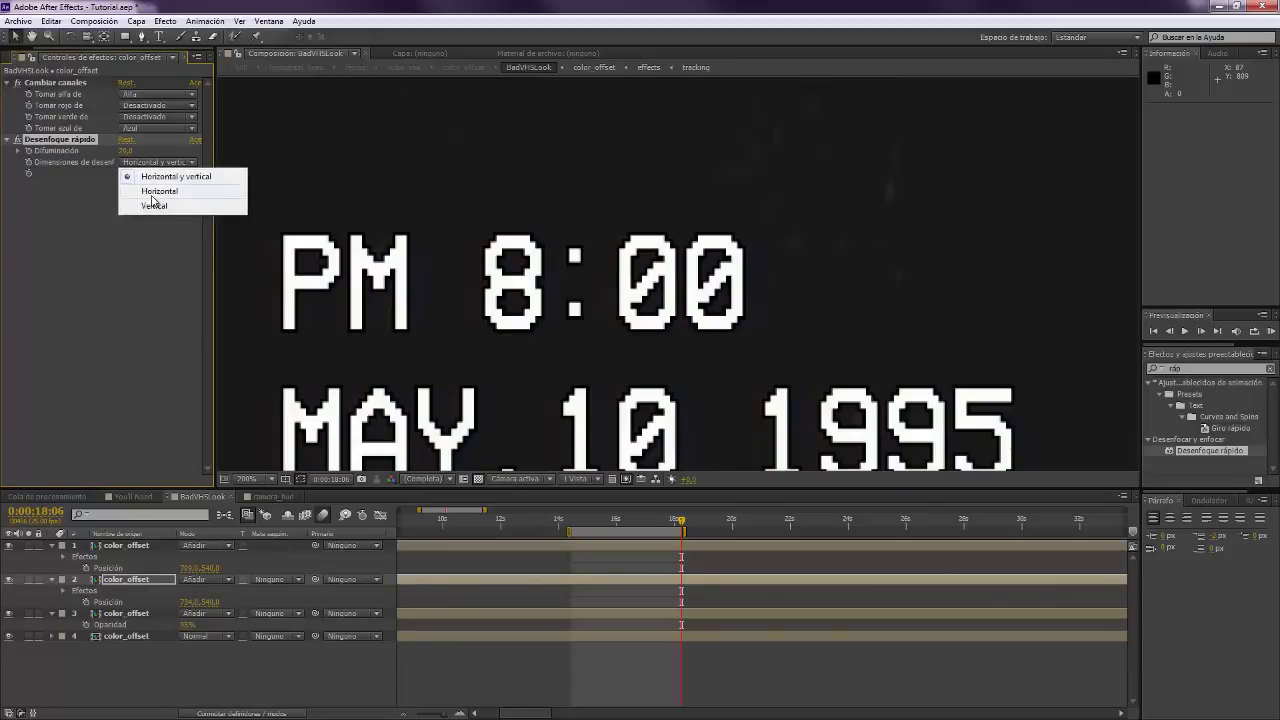
left_click(160, 190)
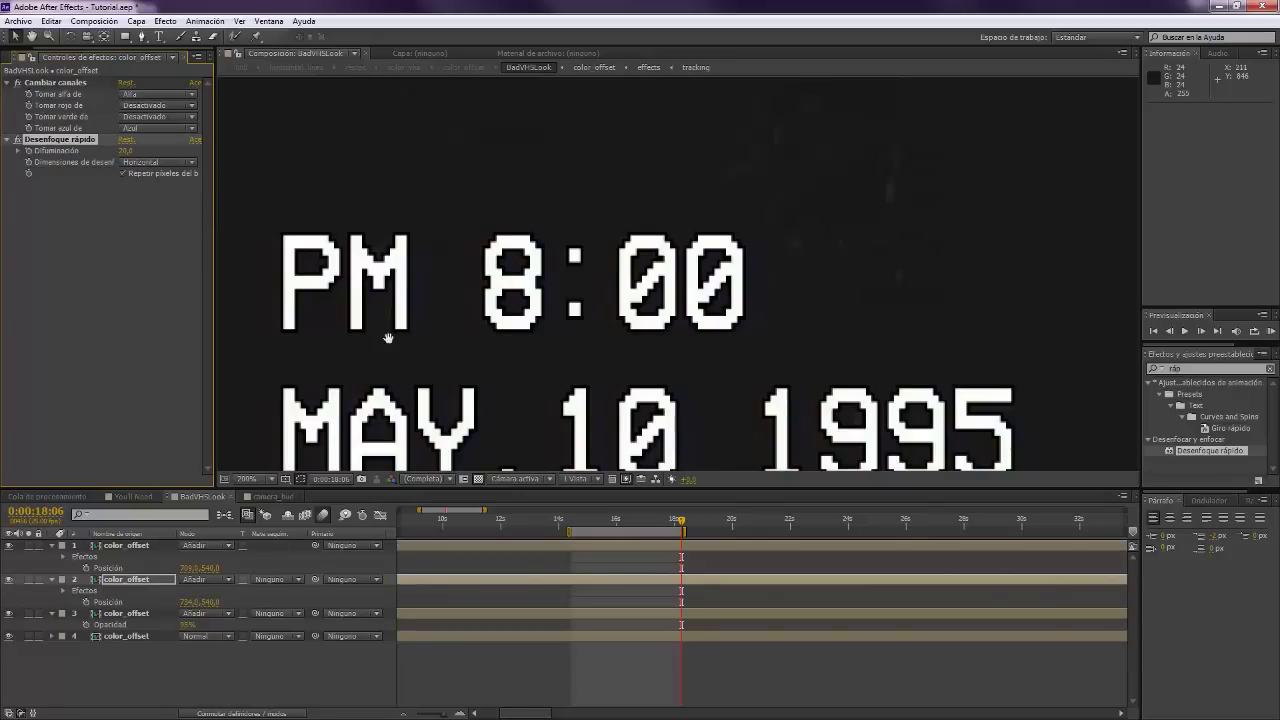
Collapse the expanded effect and position properties of the top two color_offset layers.
left_click_drag(338, 327, 357, 209)
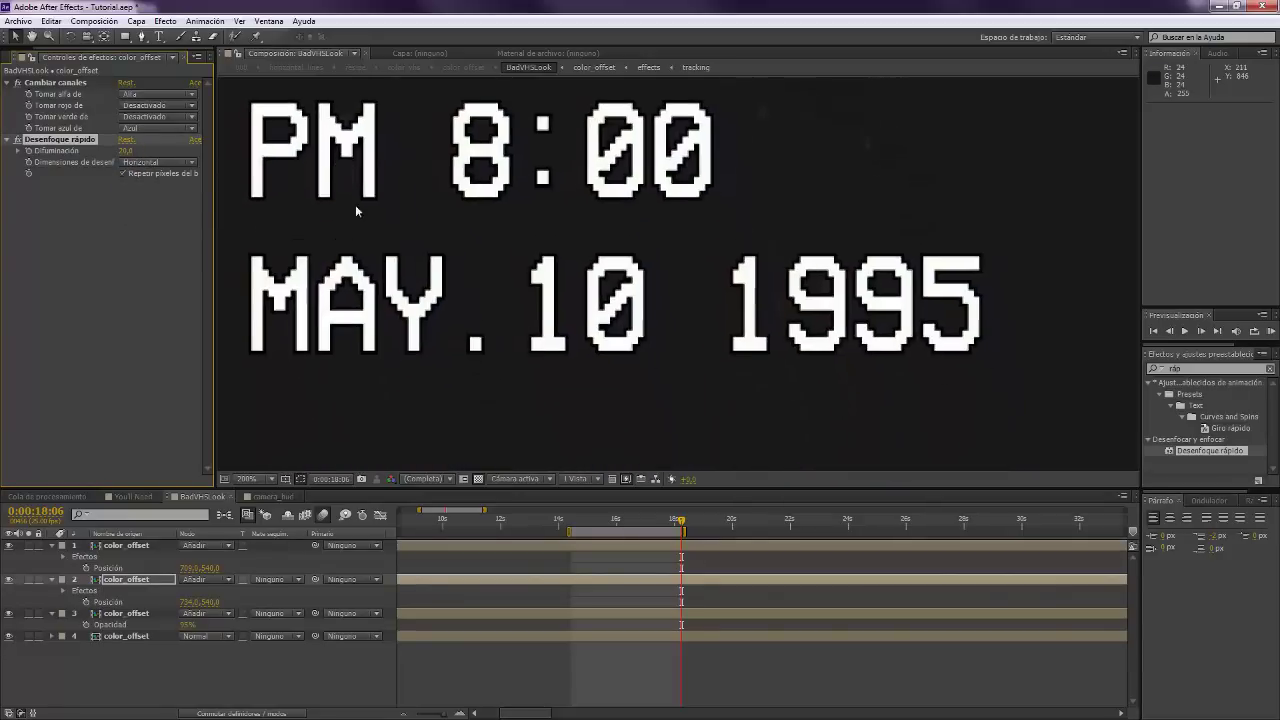
left_click(145, 580)
key("u")
left_click(144, 547)
key("u")
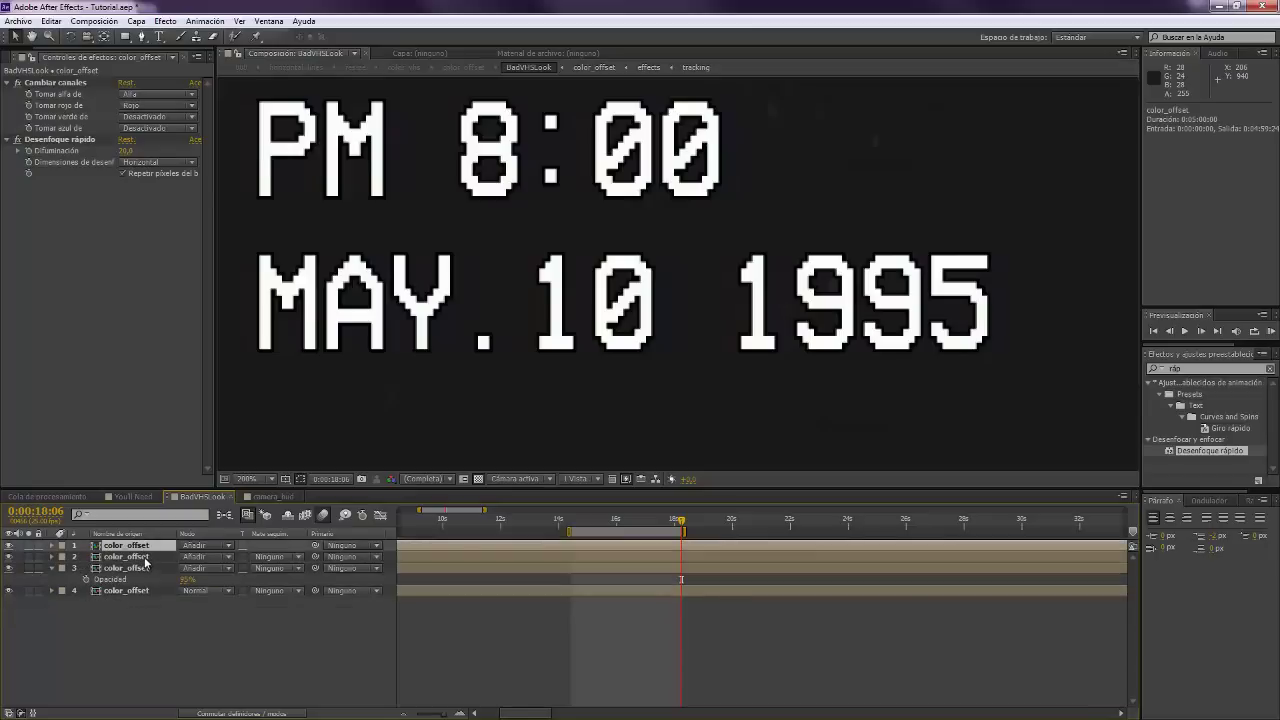
Show the position of the top two color_offset layers and set the top one's X position to 712.
key("p")
key("p")
key("p")
left_click(158, 568)
key("p")
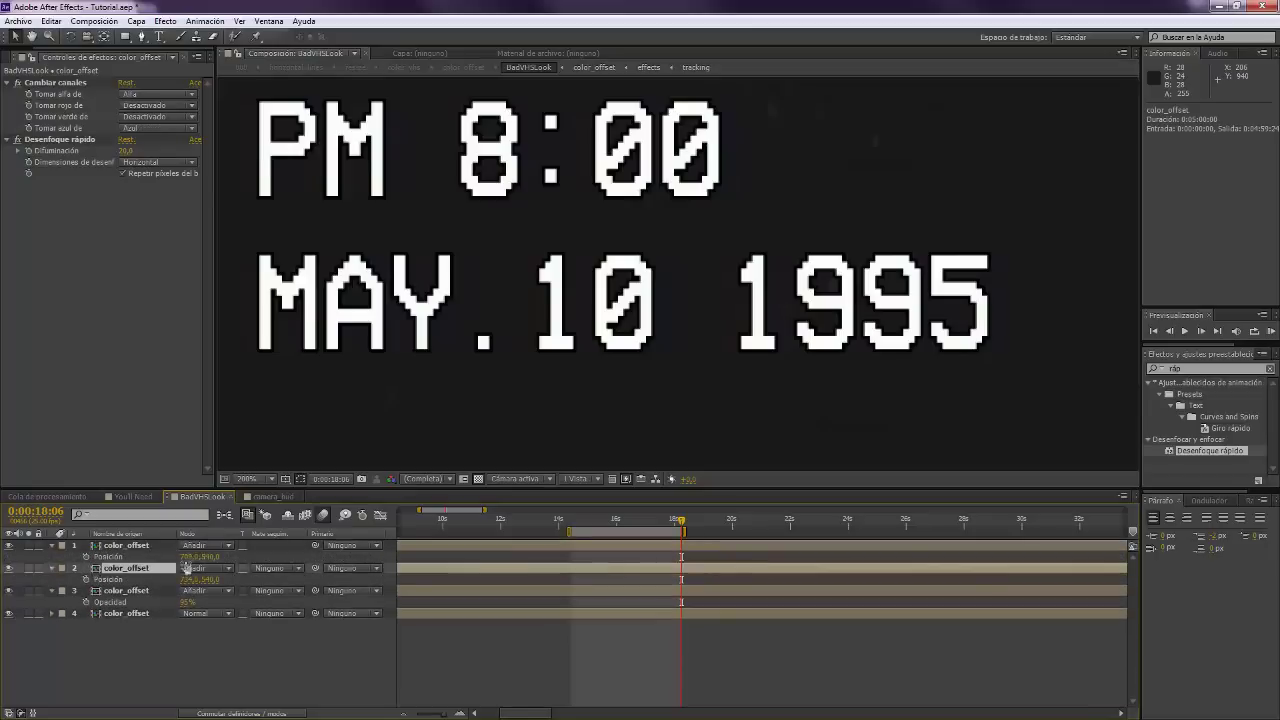
left_click_drag(186, 556, 192, 556)
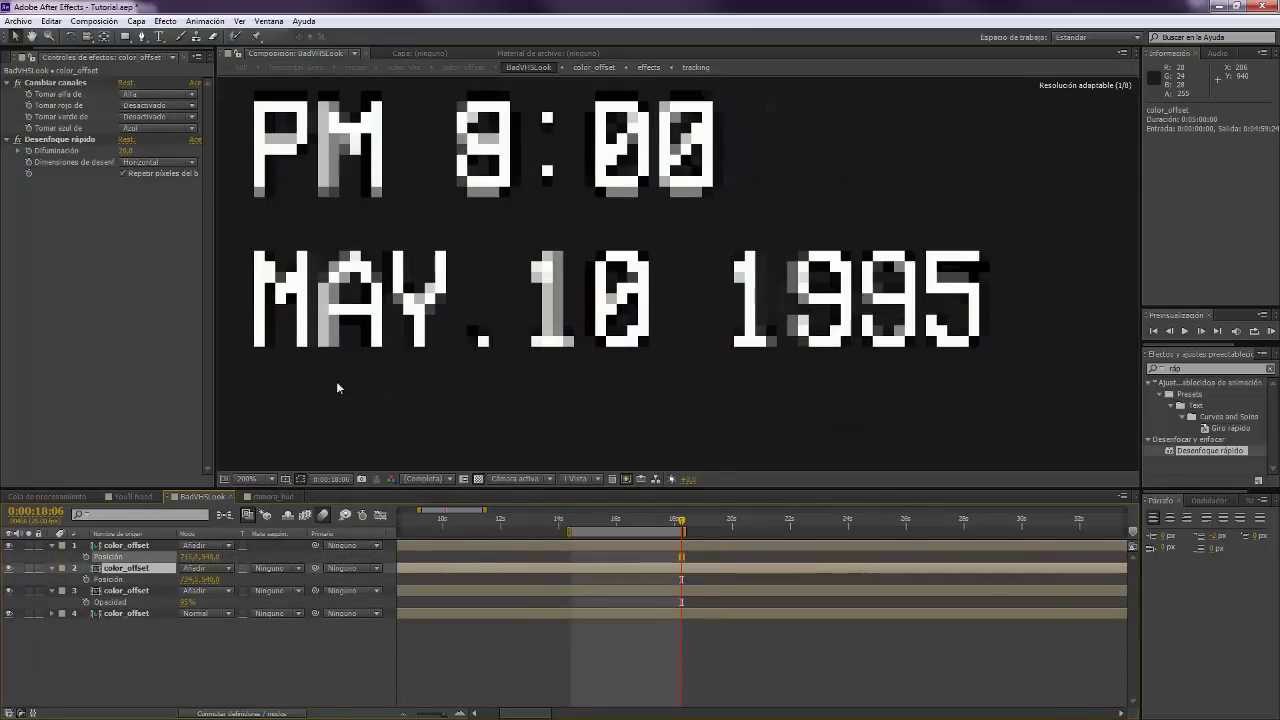
left_click_drag(376, 341, 451, 404)
left_click_drag(190, 556, 200, 556)
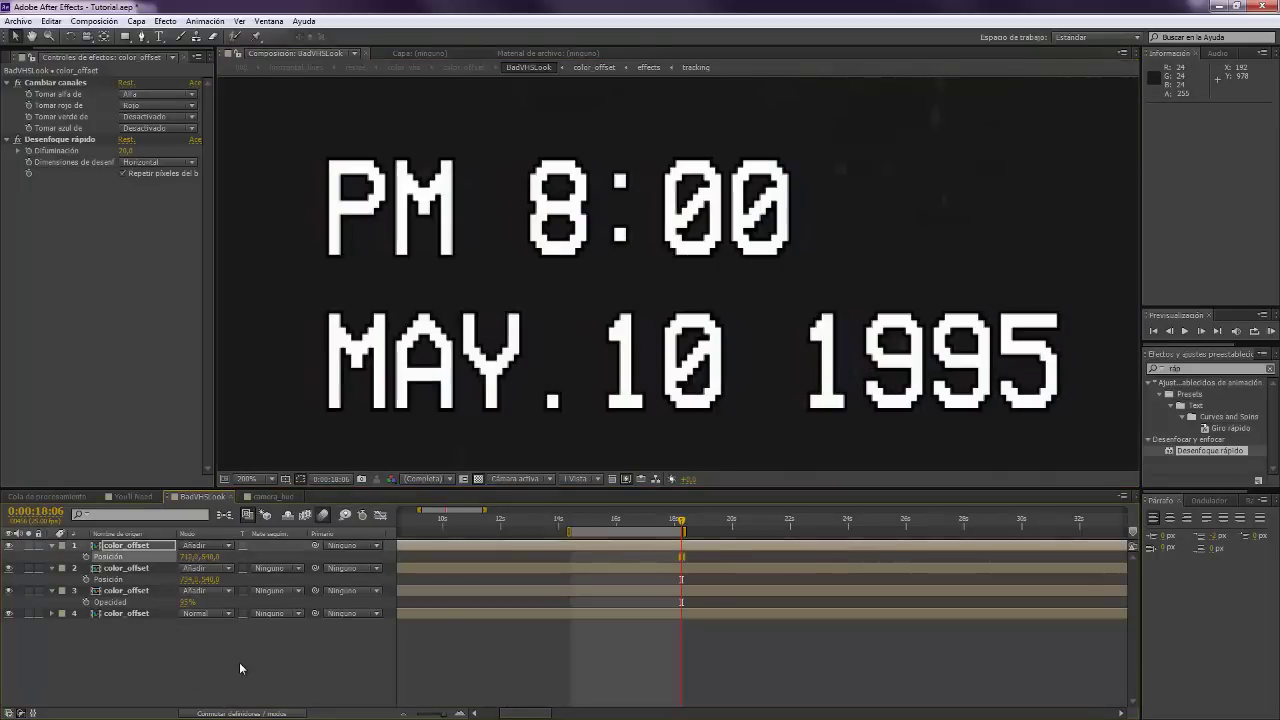
left_click(239, 662)
Examine the colour offset around the time stamp and the distant figure up close, and check the whole frame.
scroll(514, 400, "down", 5)
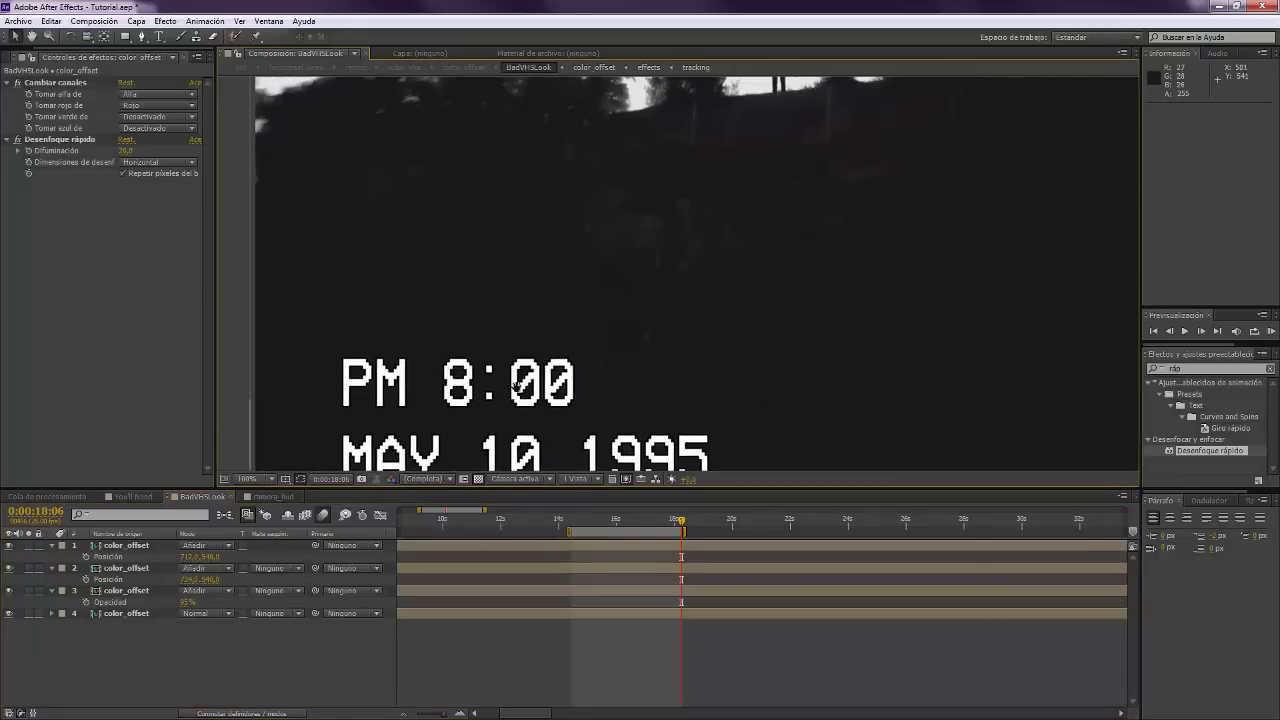
scroll(514, 400, "up", 5)
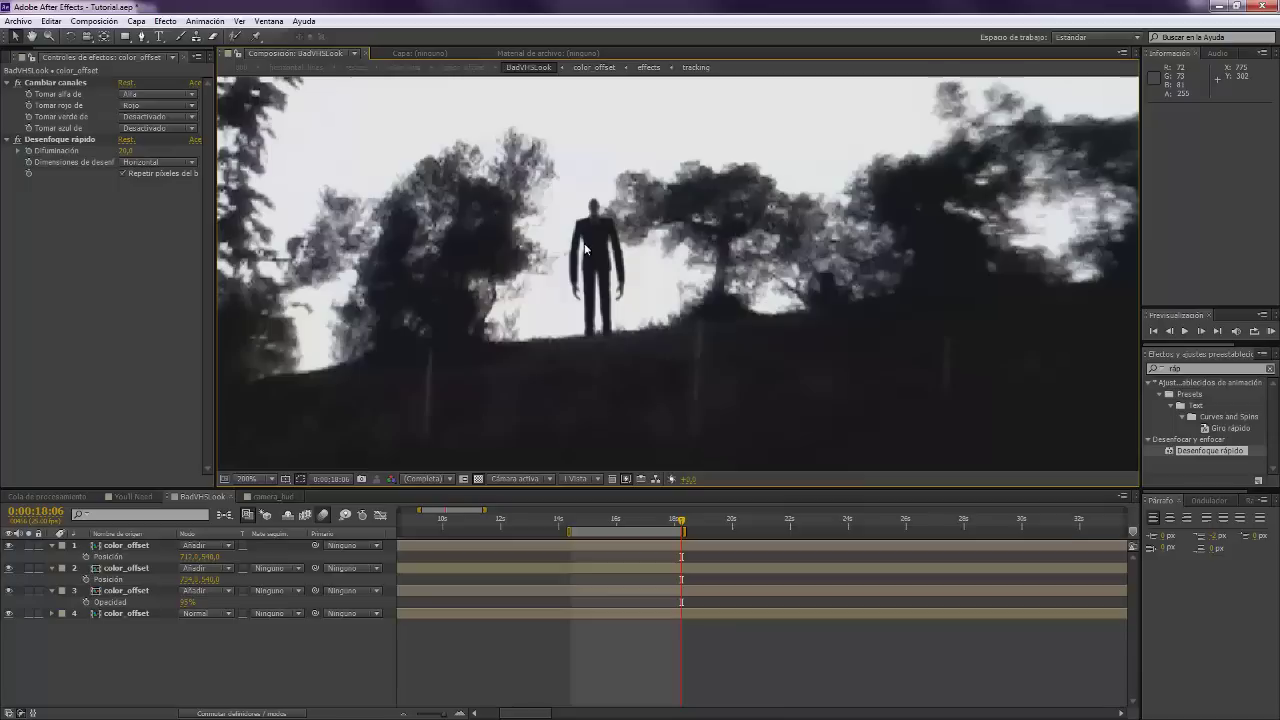
left_click_drag(570, 309, 642, 281)
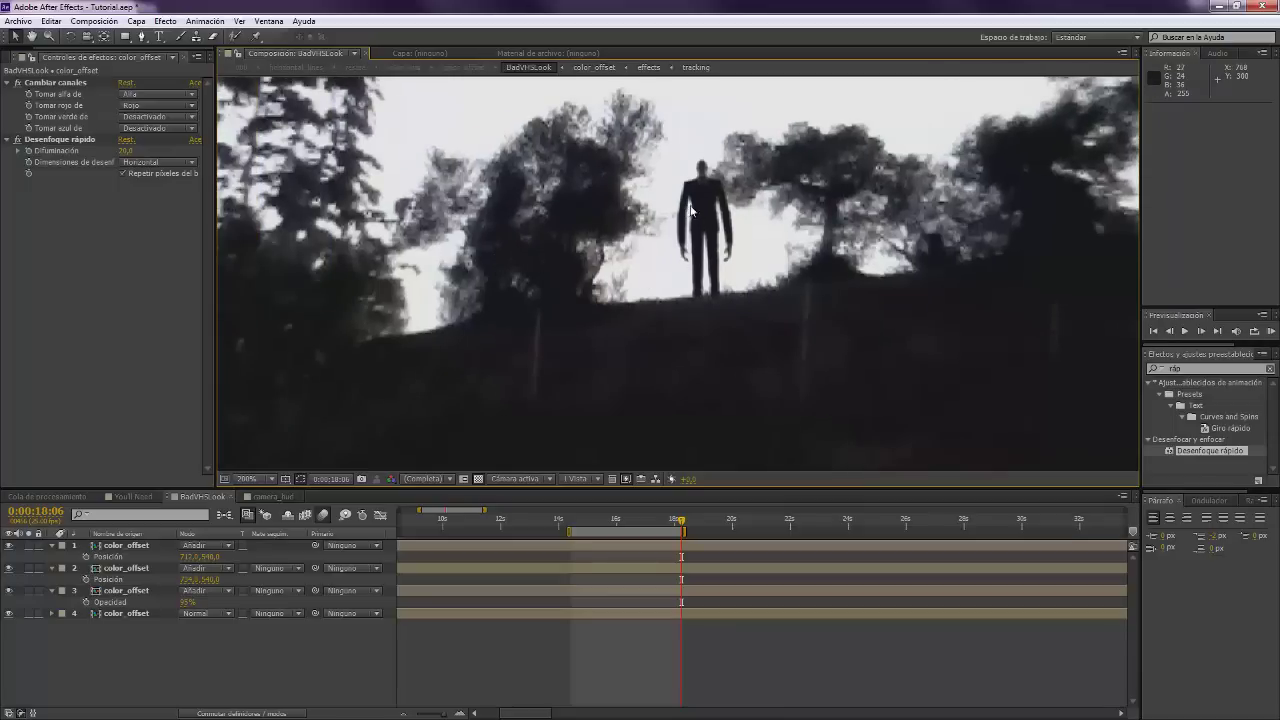
left_click_drag(724, 224, 694, 248)
scroll(692, 277, "up", 1)
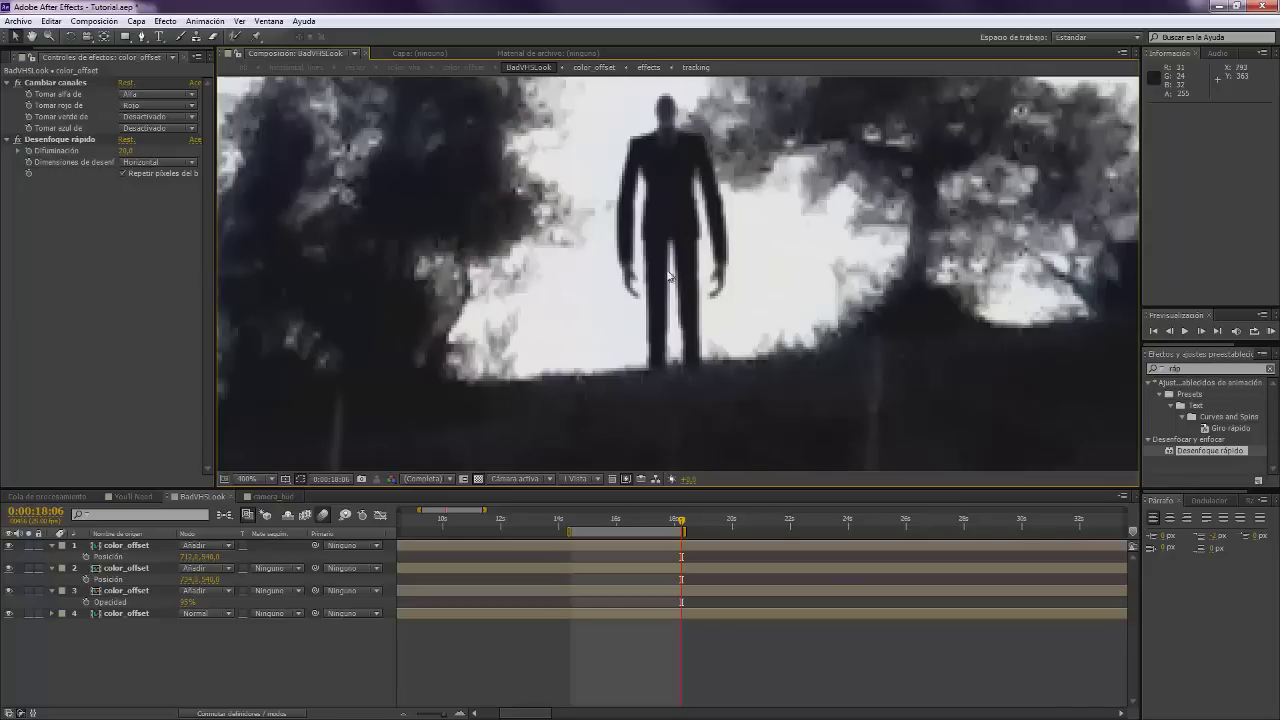
scroll(665, 272, "down", 3)
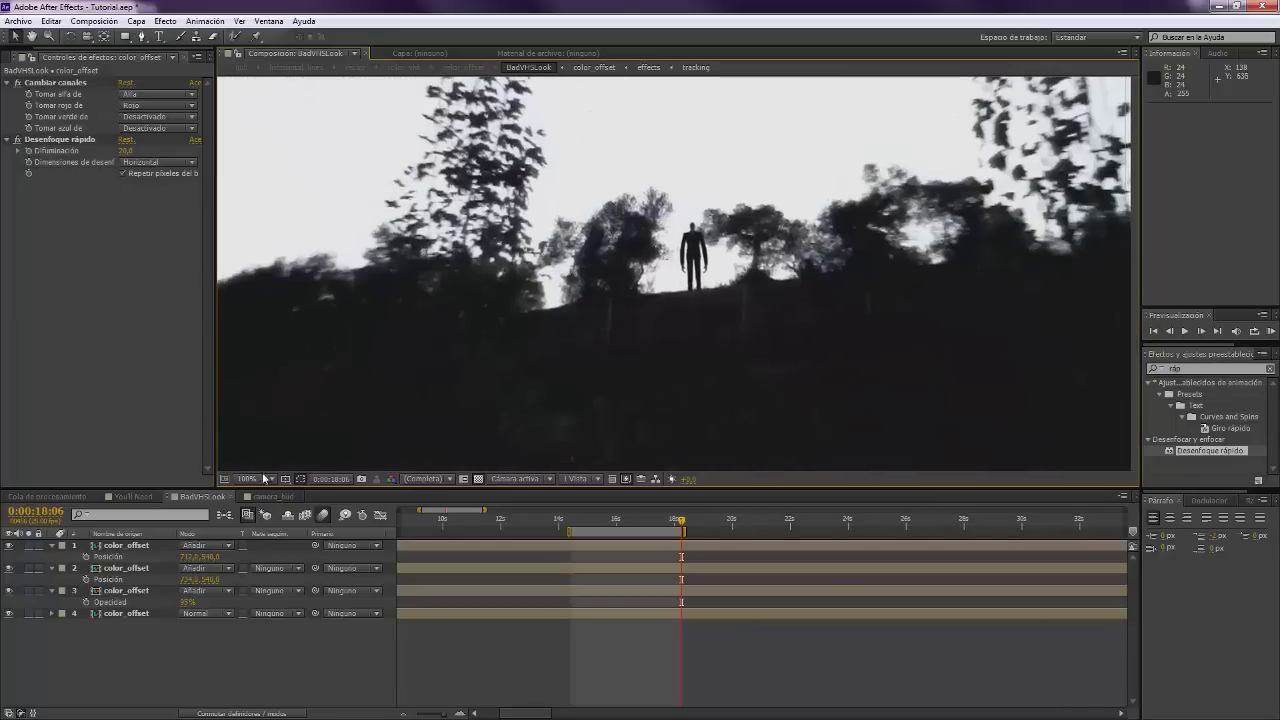
left_click(261, 478)
left_click(285, 380)
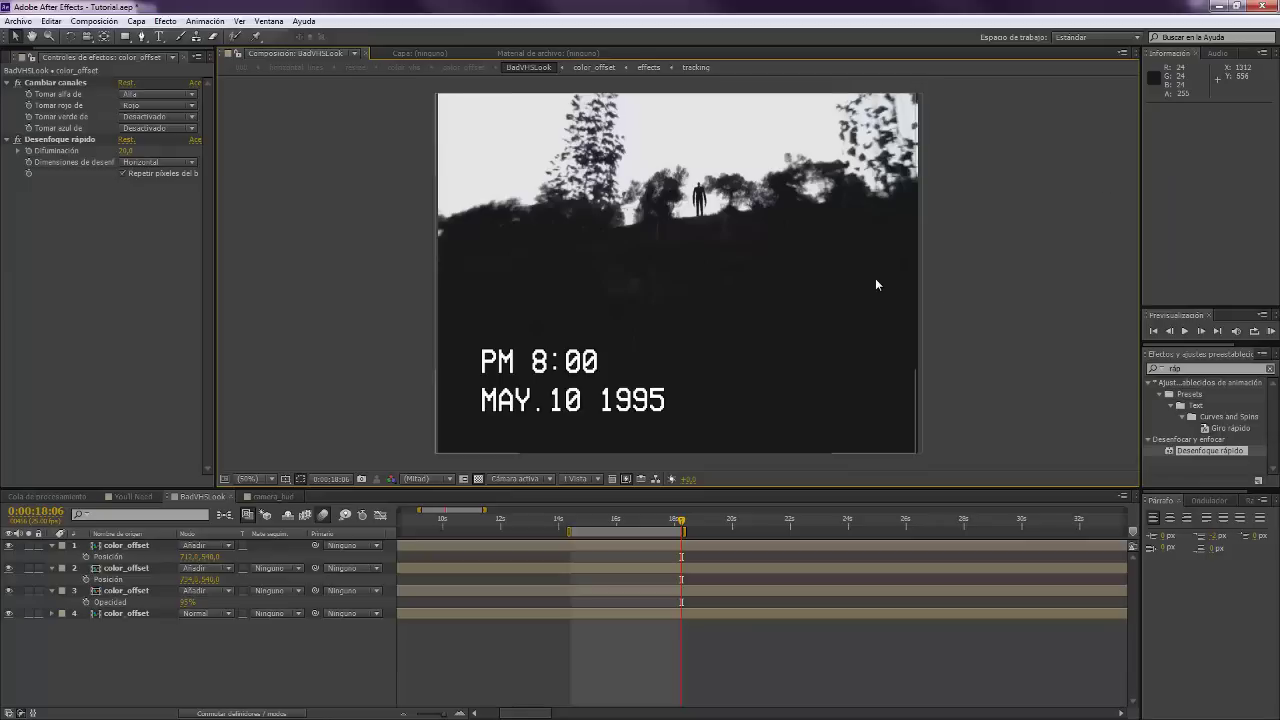
Precompose all four color_offset layers into a new composition named color_vhs, transferring all attributes.
left_click(127, 613)
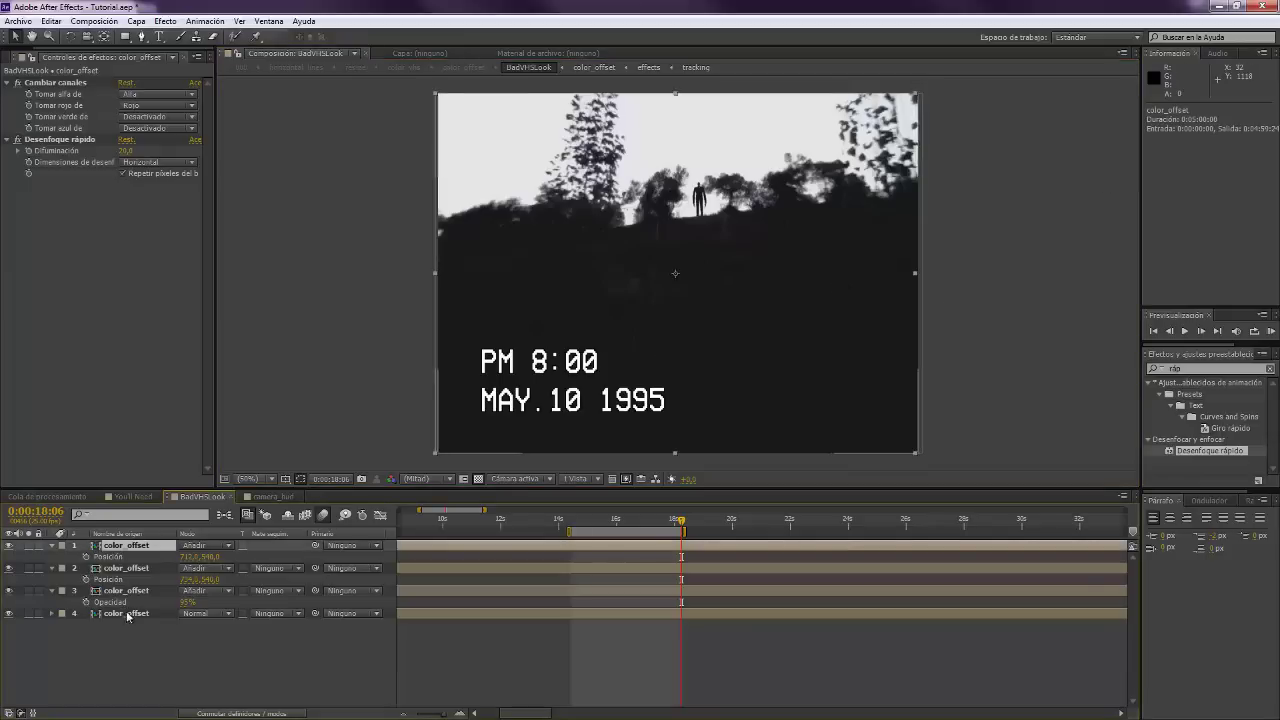
key("/")
scroll(471, 286, "down", 1)
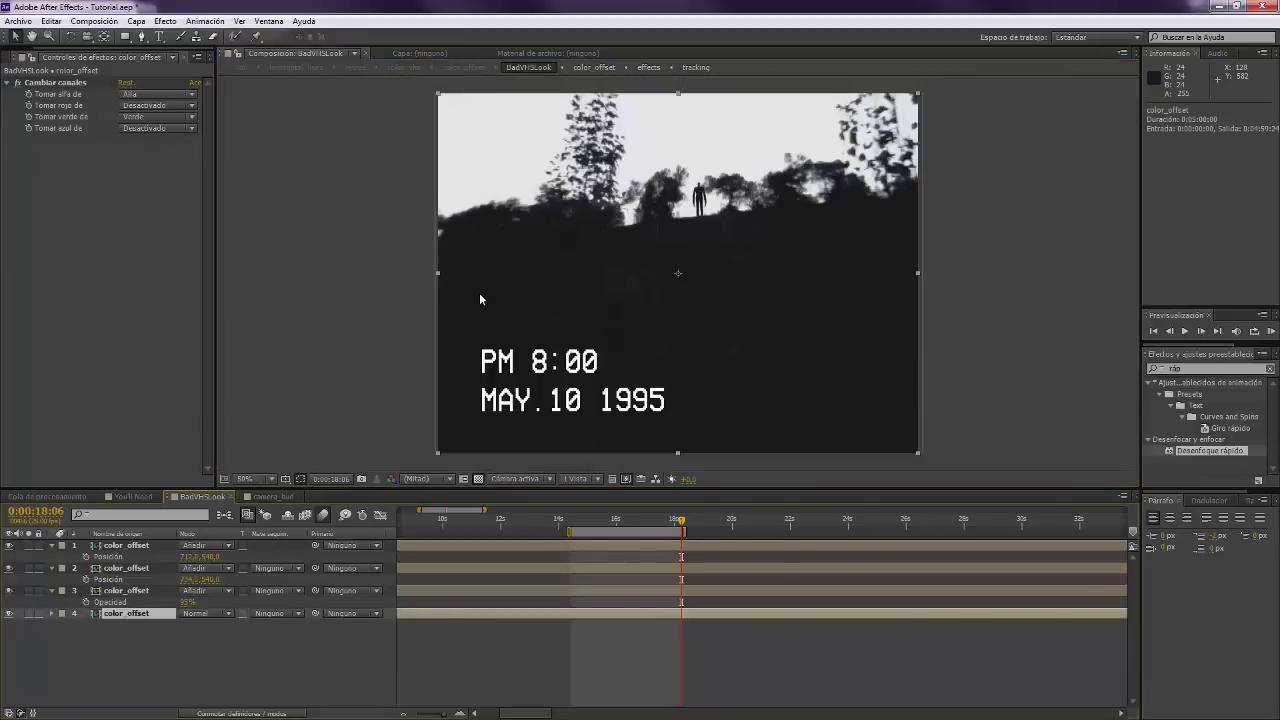
left_click(142, 547, "shift")
right_click(142, 547)
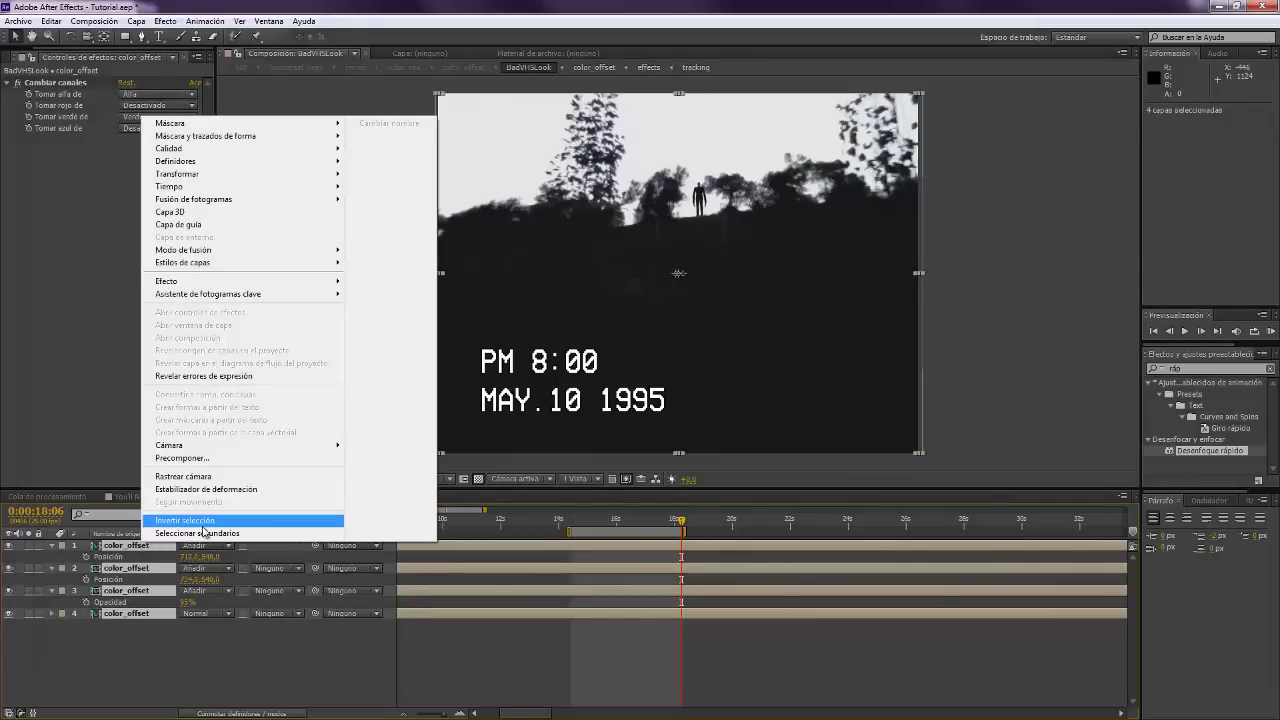
left_click(191, 460)
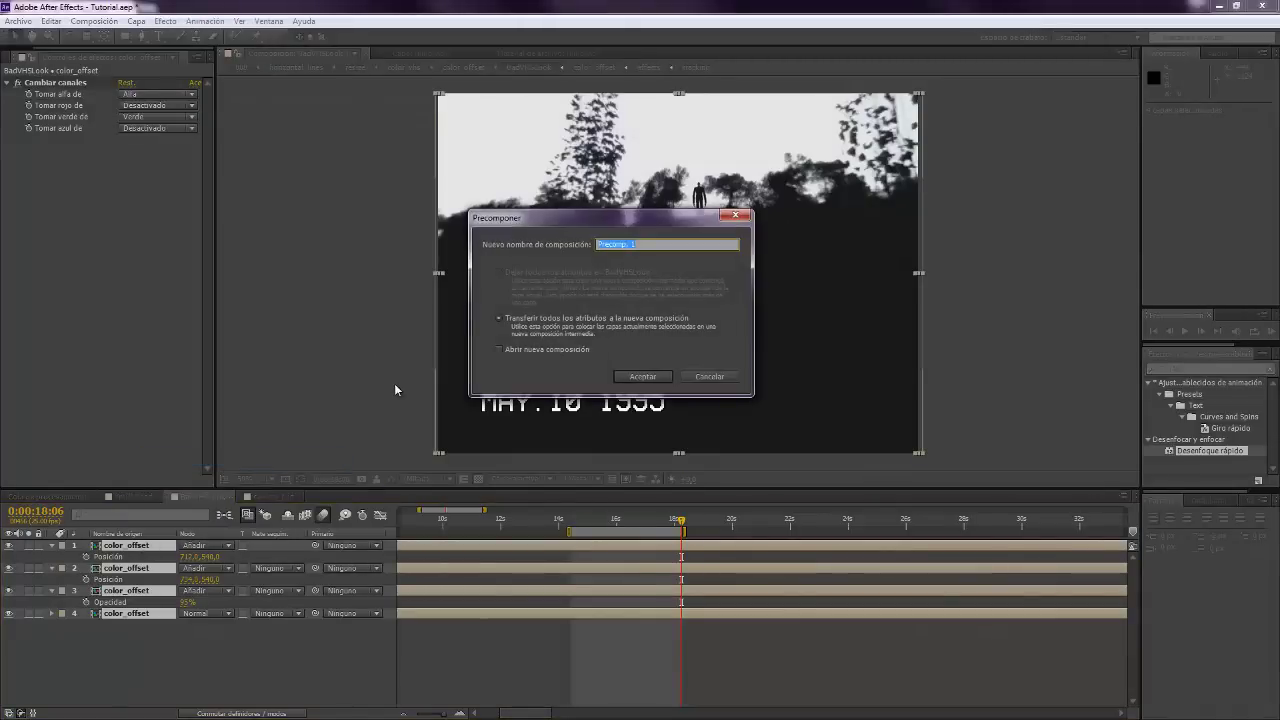
type("color_vhs")
key("Return")
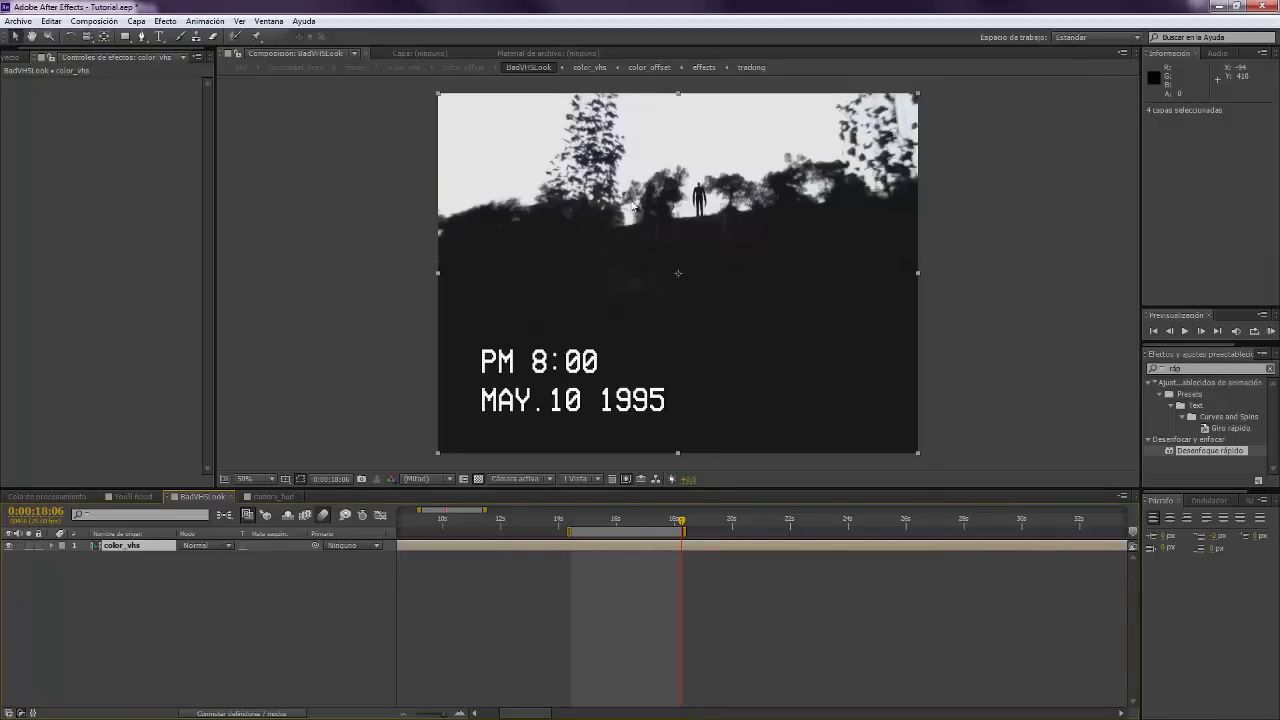
Resize the BadVHSLook composition to 320 x 240 px, keeping the aspect ratio locked at 4:3.
left_click(93, 21)
left_click(112, 58)
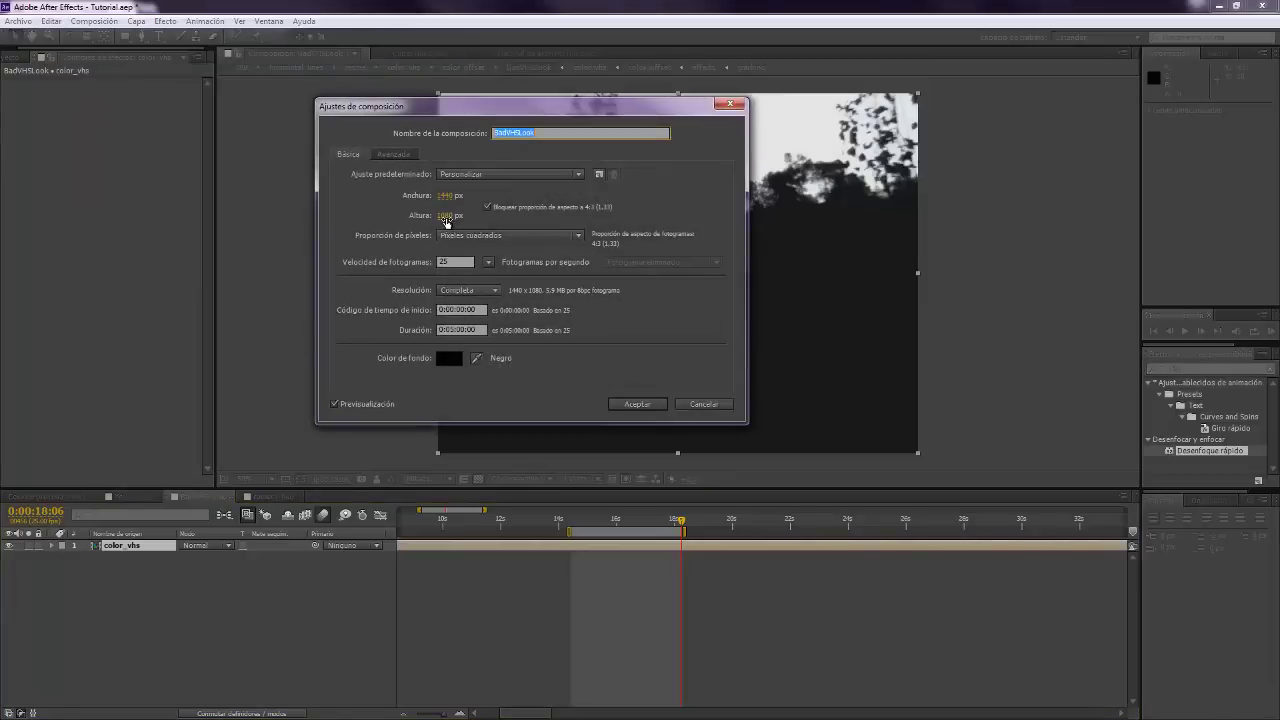
left_click(447, 218)
type("240")
left_click(634, 405)
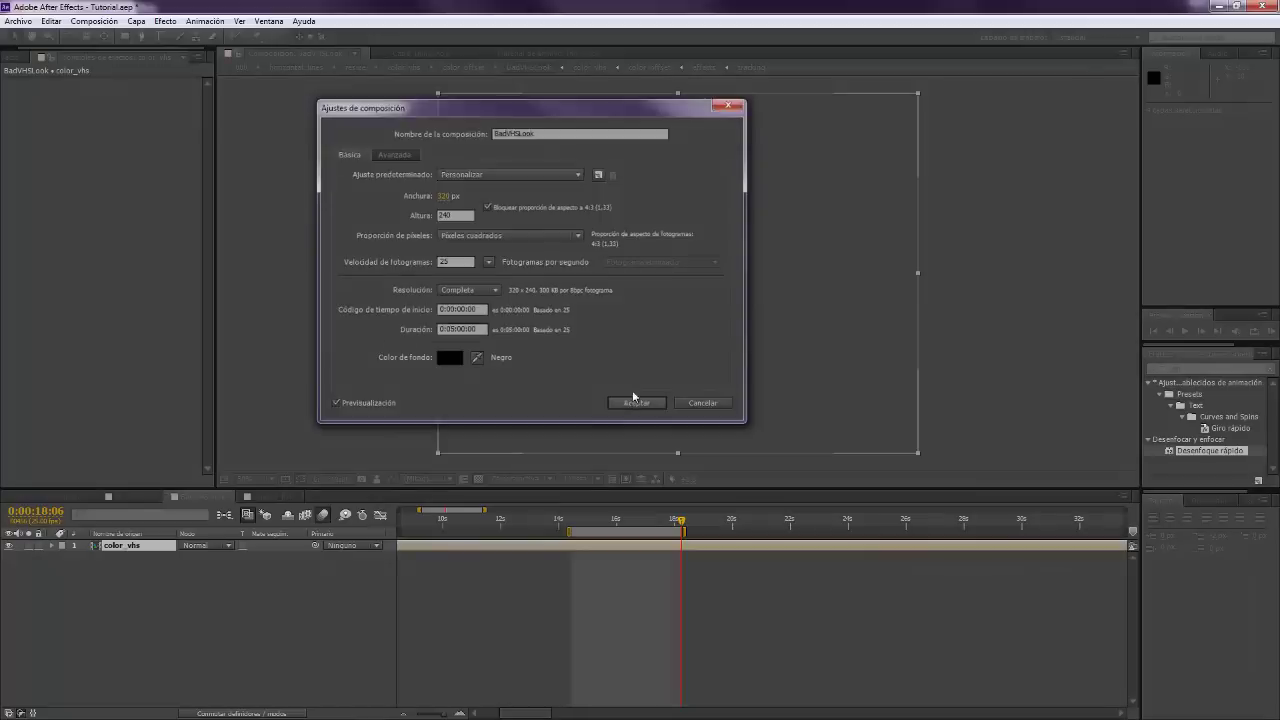
Scale the color_vhs layer down to 24% so it fits the reduced frame.
key("s")
left_click_drag(210, 557, 150, 557)
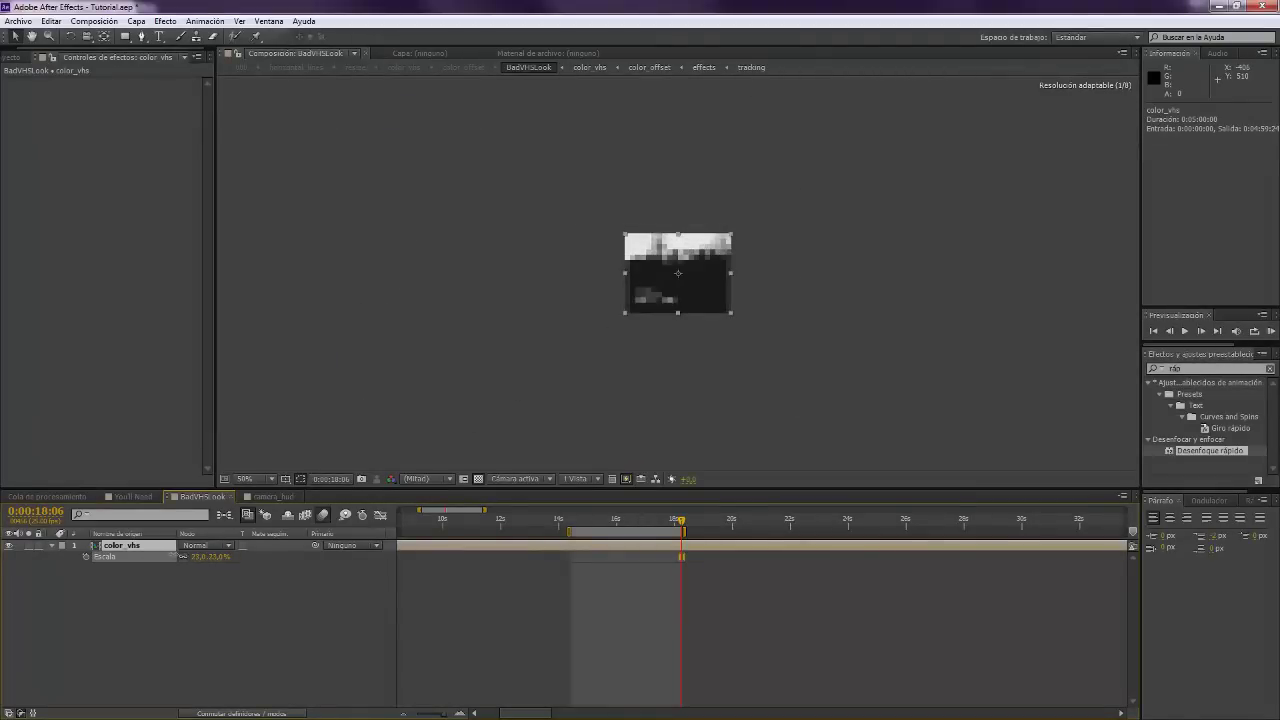
key("period")
key("period")
key("period")
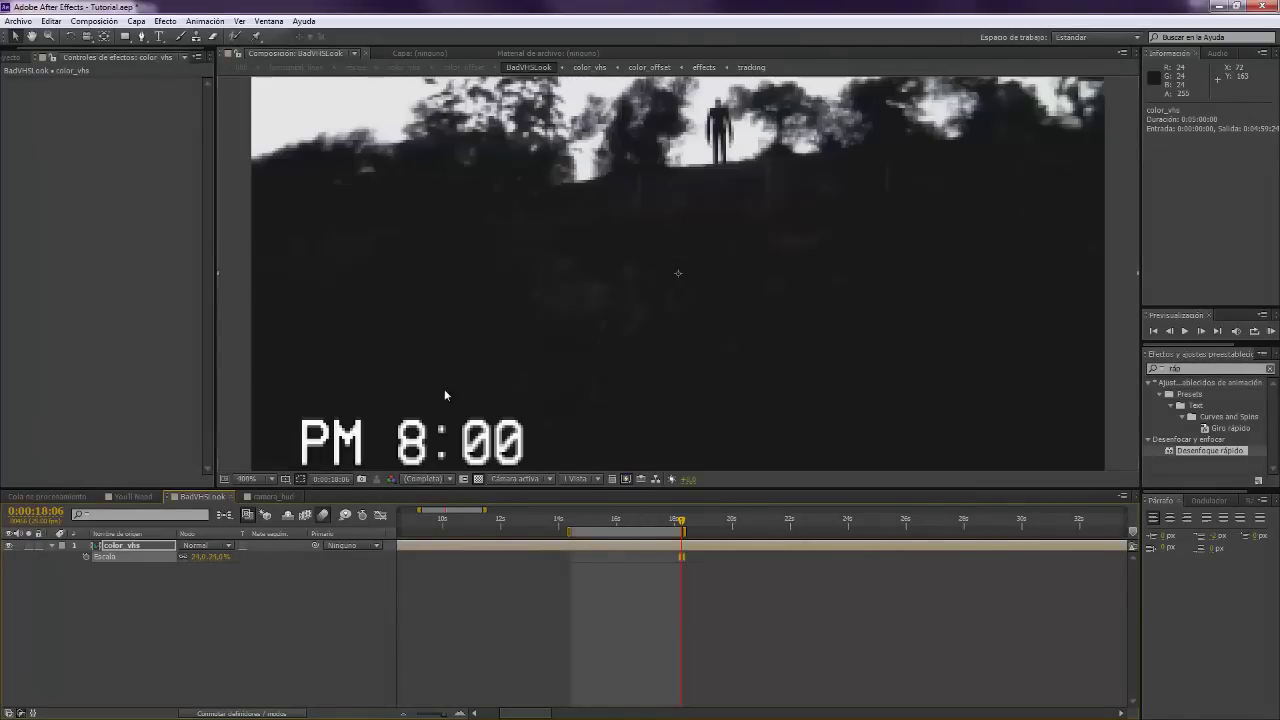
Set the color_vhs layer's scale to 22.5% so it fits the 320 x 240 frame more closely.
left_click_drag(485, 353, 595, 105)
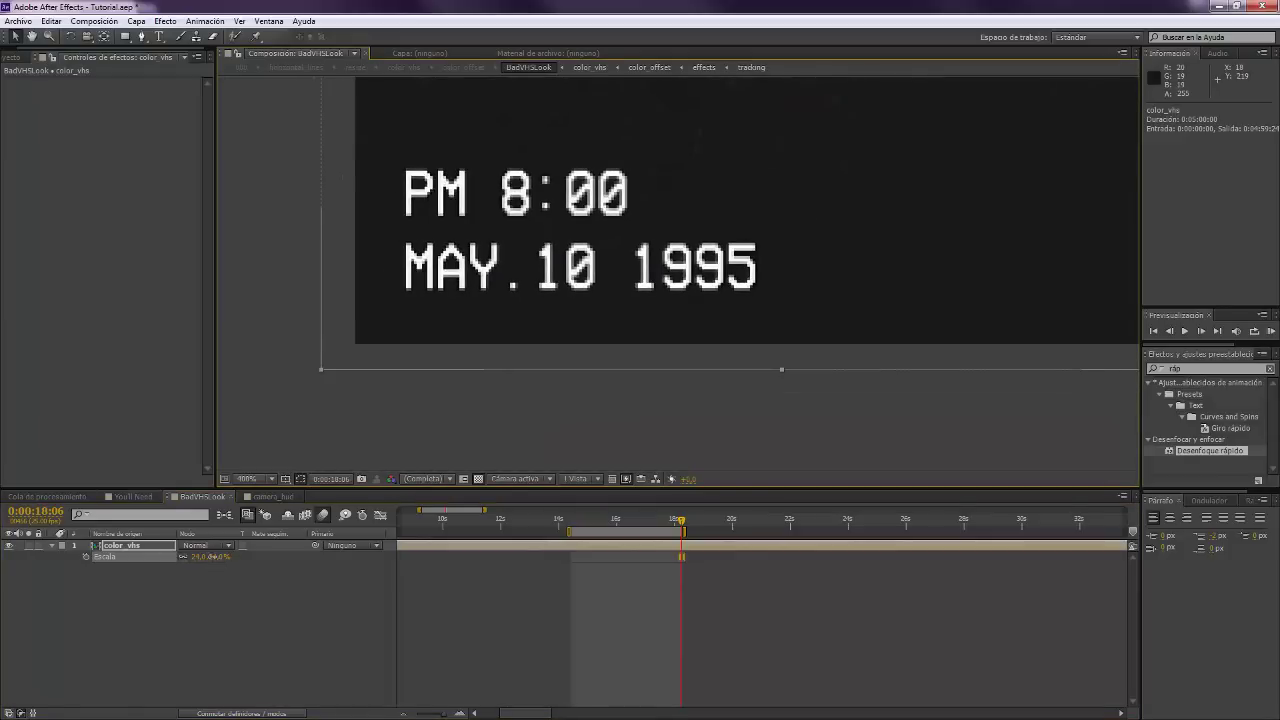
left_click_drag(211, 557, 222, 567)
left_click(216, 557)
key("Return")
left_click(216, 557)
type("22,5")
key("Return")
left_click(260, 585)
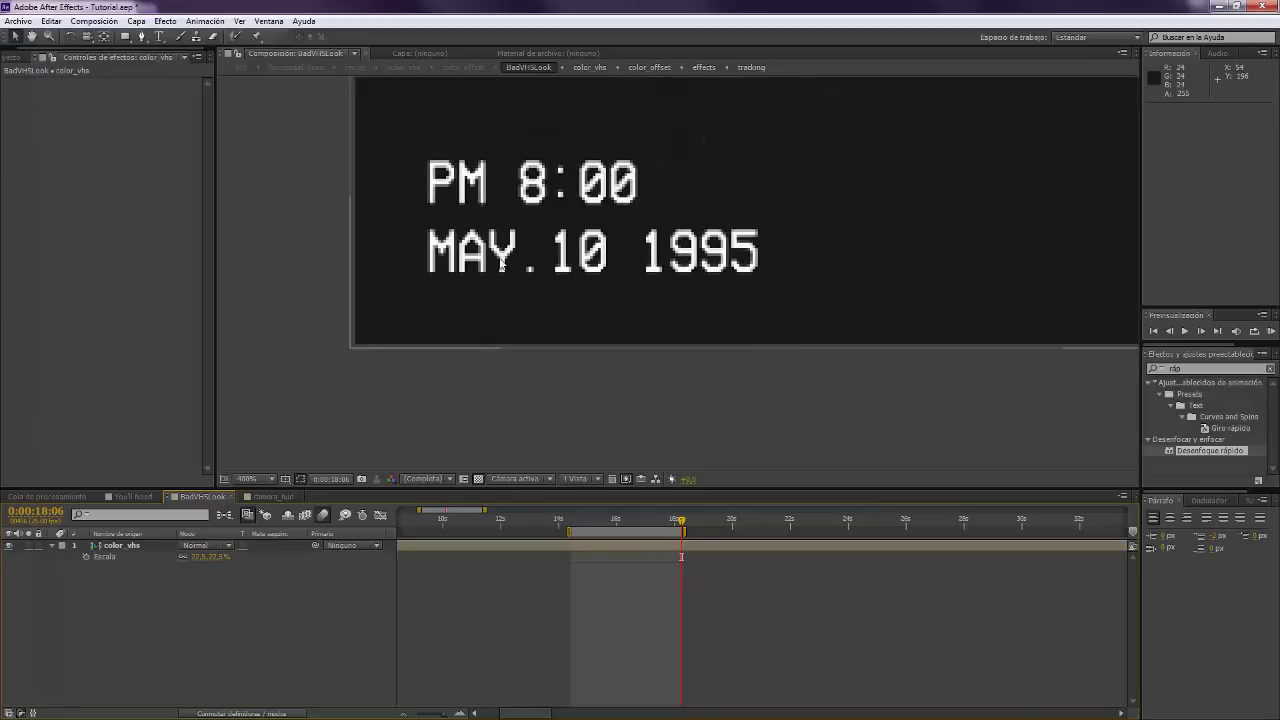
Precompose the color_vhs layer into a new composition named resize, transferring all attributes.
scroll(472, 382, "down", 1)
scroll(574, 346, "up", 5)
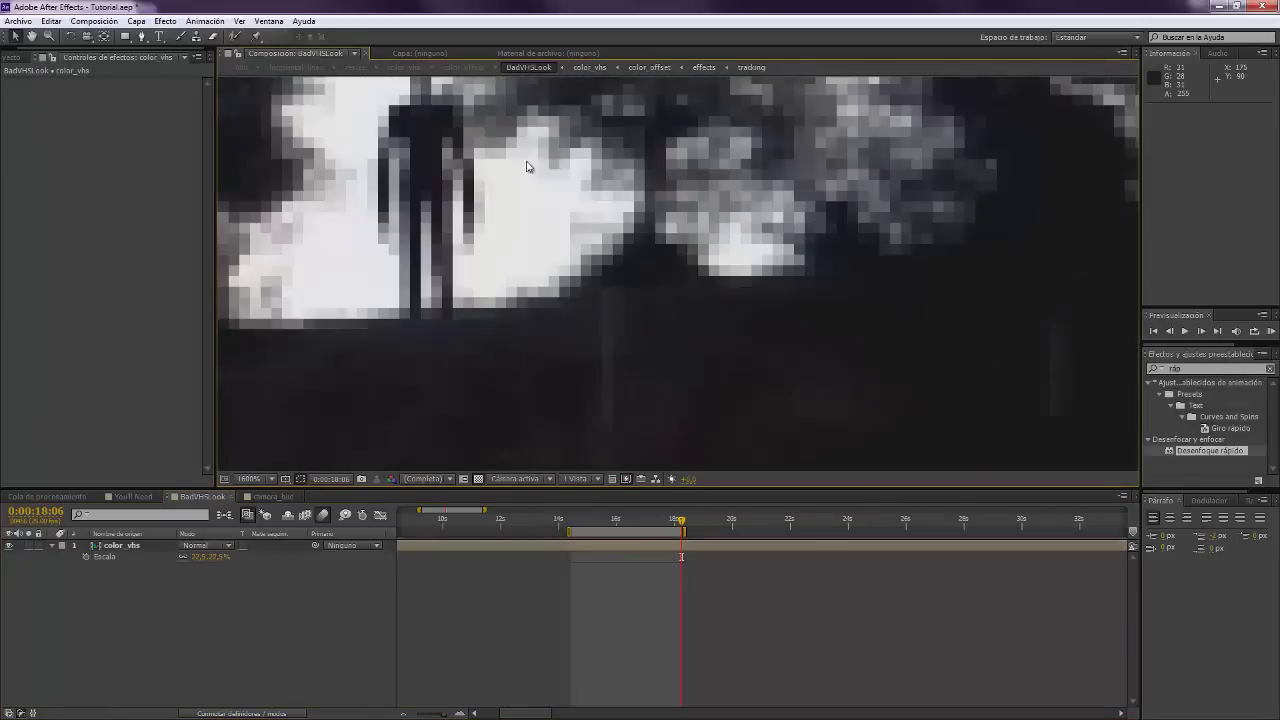
scroll(511, 364, "down", 4)
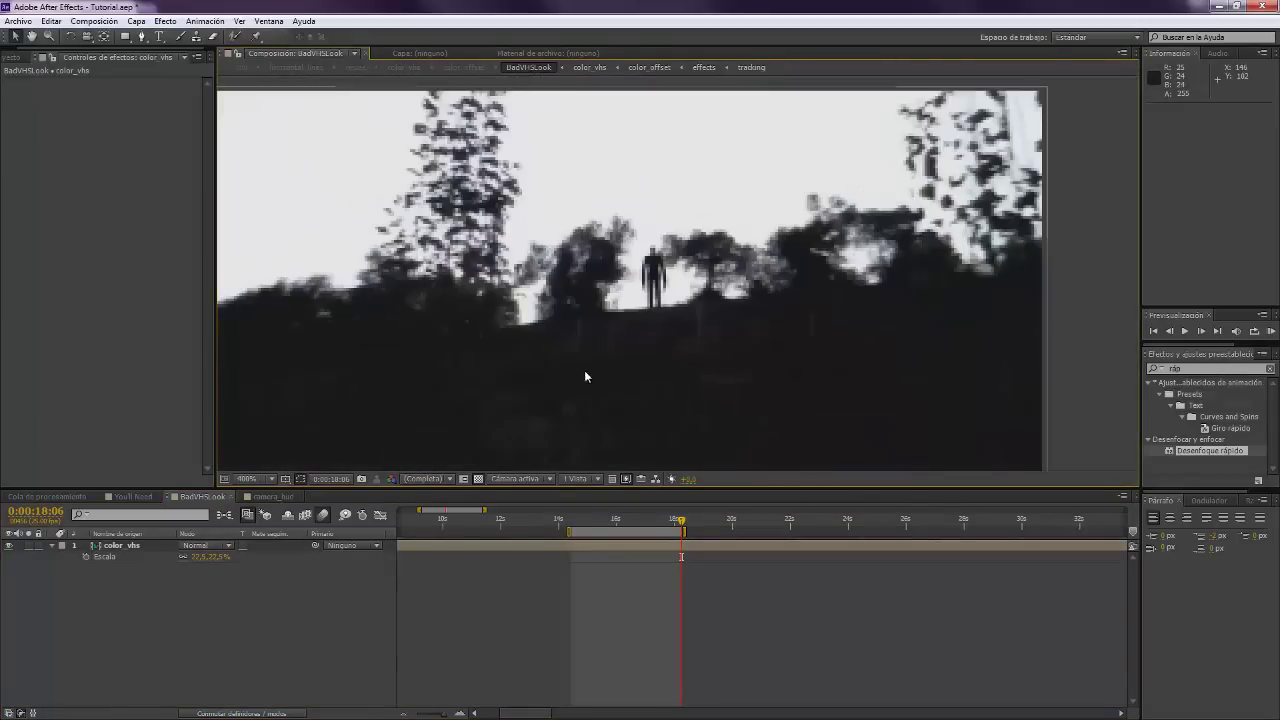
scroll(606, 272, "down", 2)
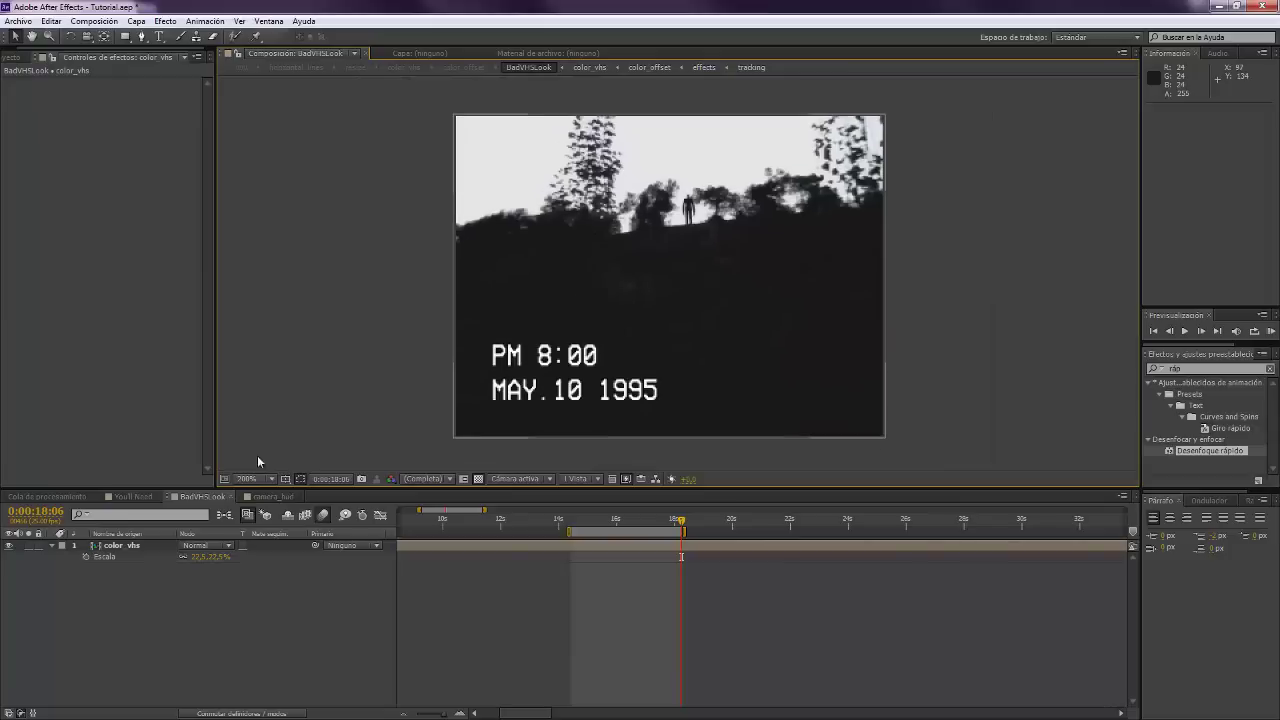
left_click(123, 545)
right_click(124, 546)
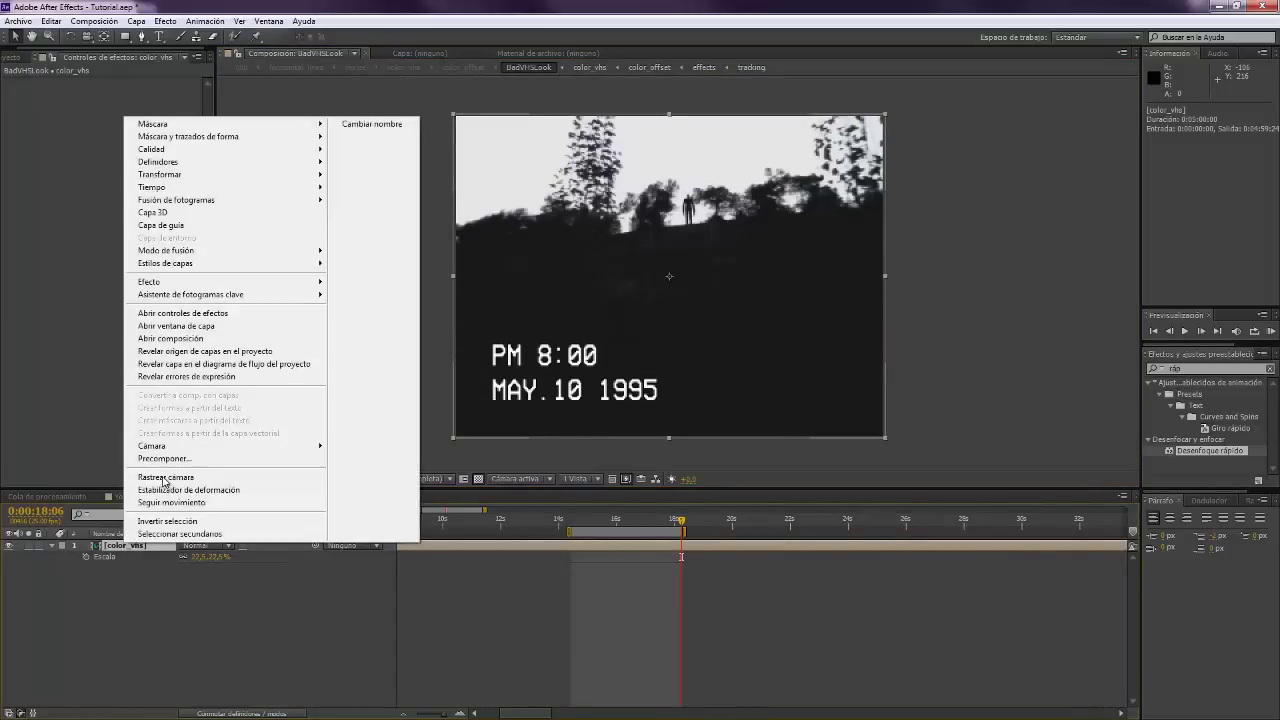
left_click(166, 457)
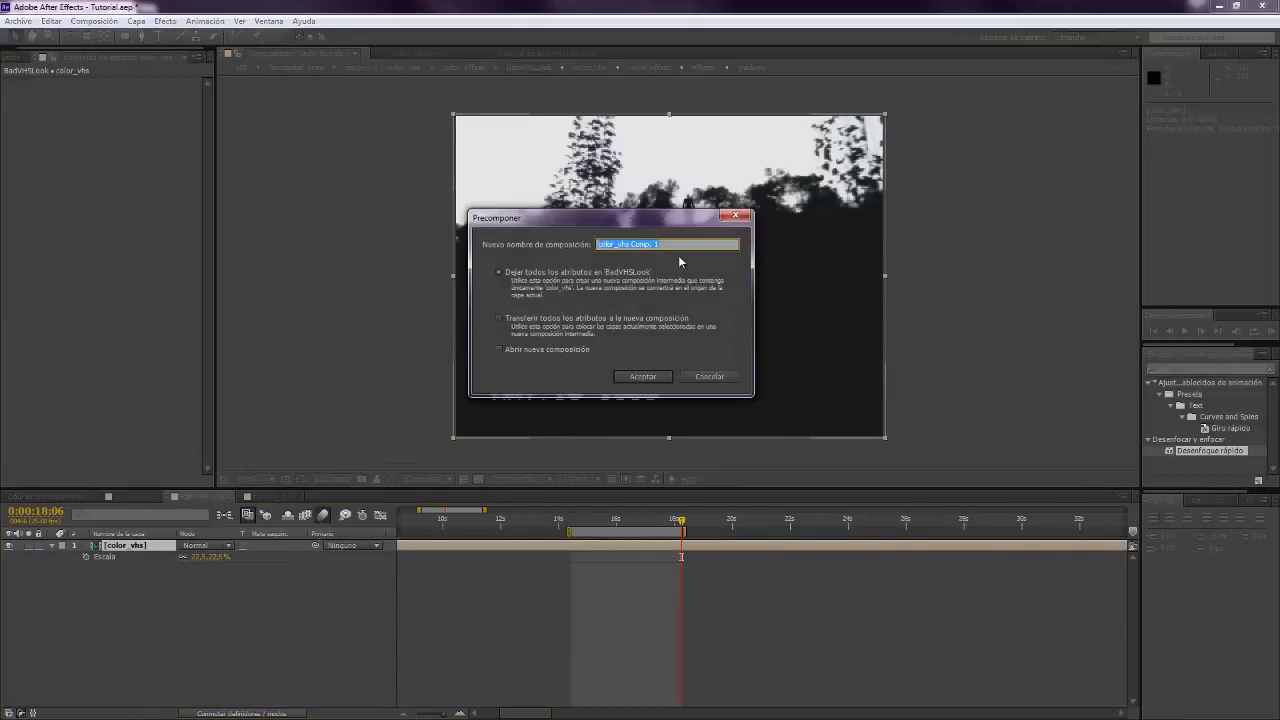
type("resize")
left_click(499, 319)
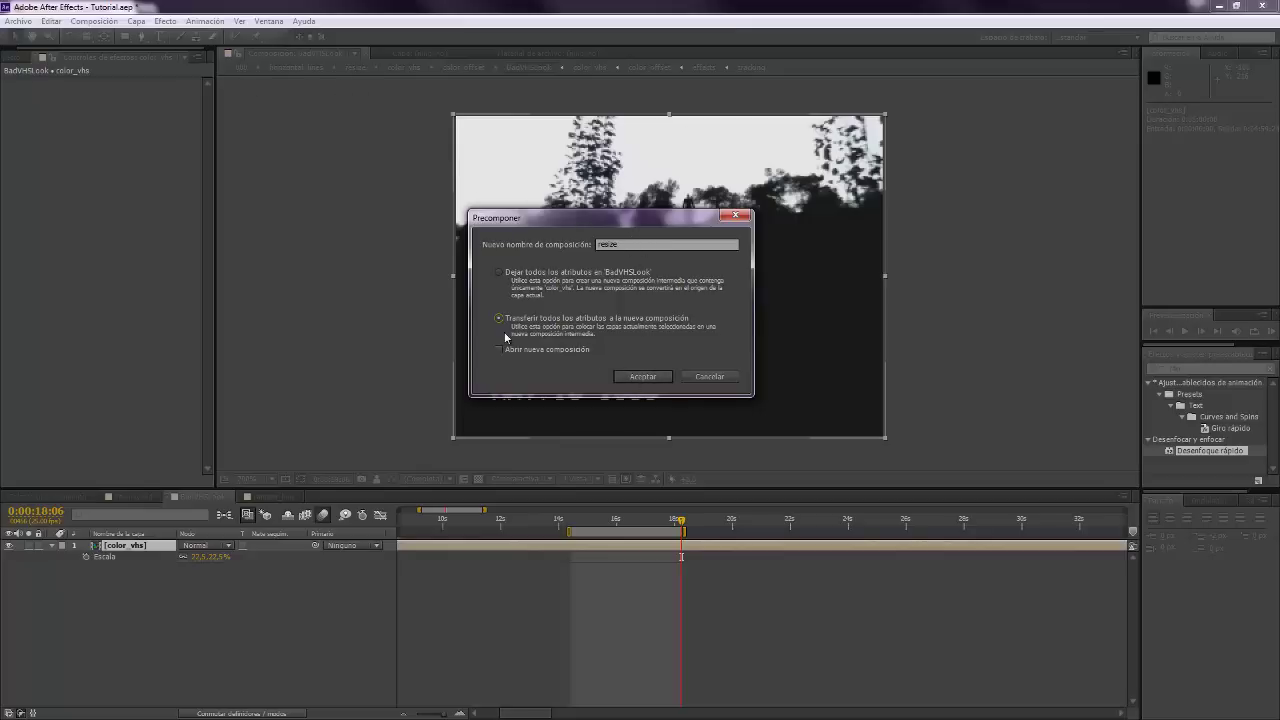
left_click(638, 378)
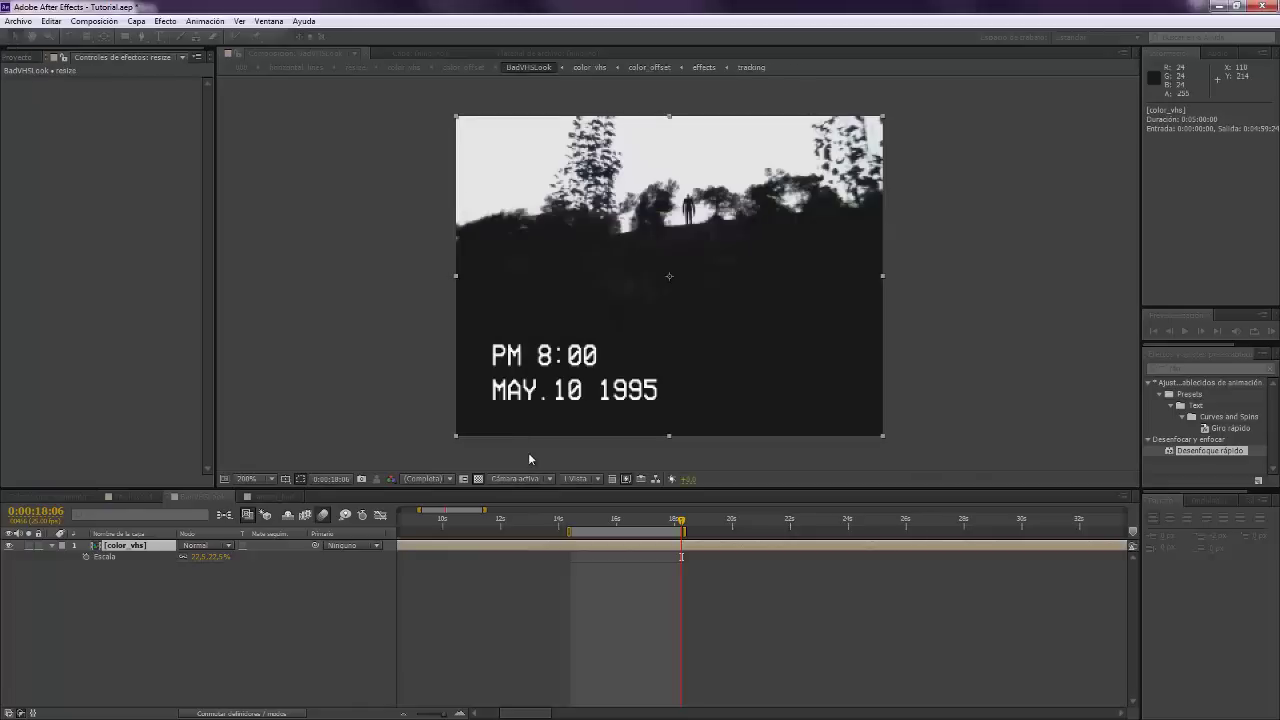
Enlarge the BadVHSLook composition to 640 x 480 px, keeping the aspect ratio locked at 4:3.
left_click(100, 21)
left_click(120, 54)
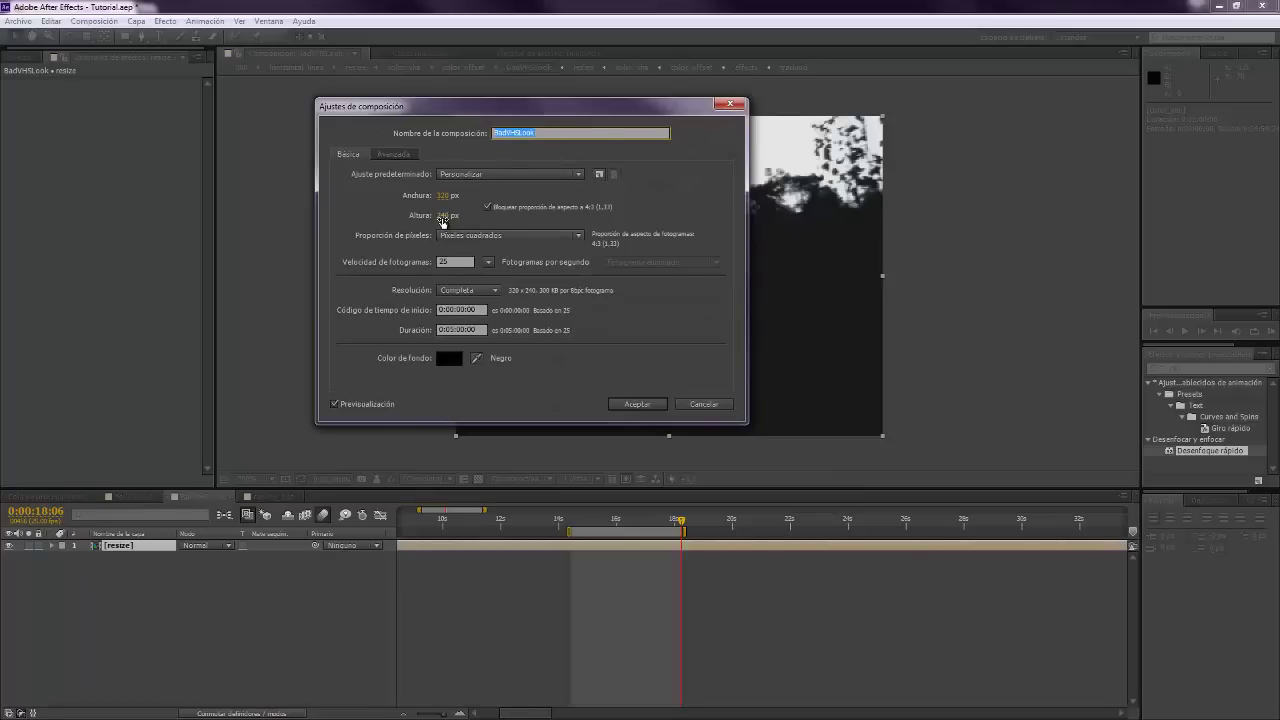
left_click(443, 219)
type("480")
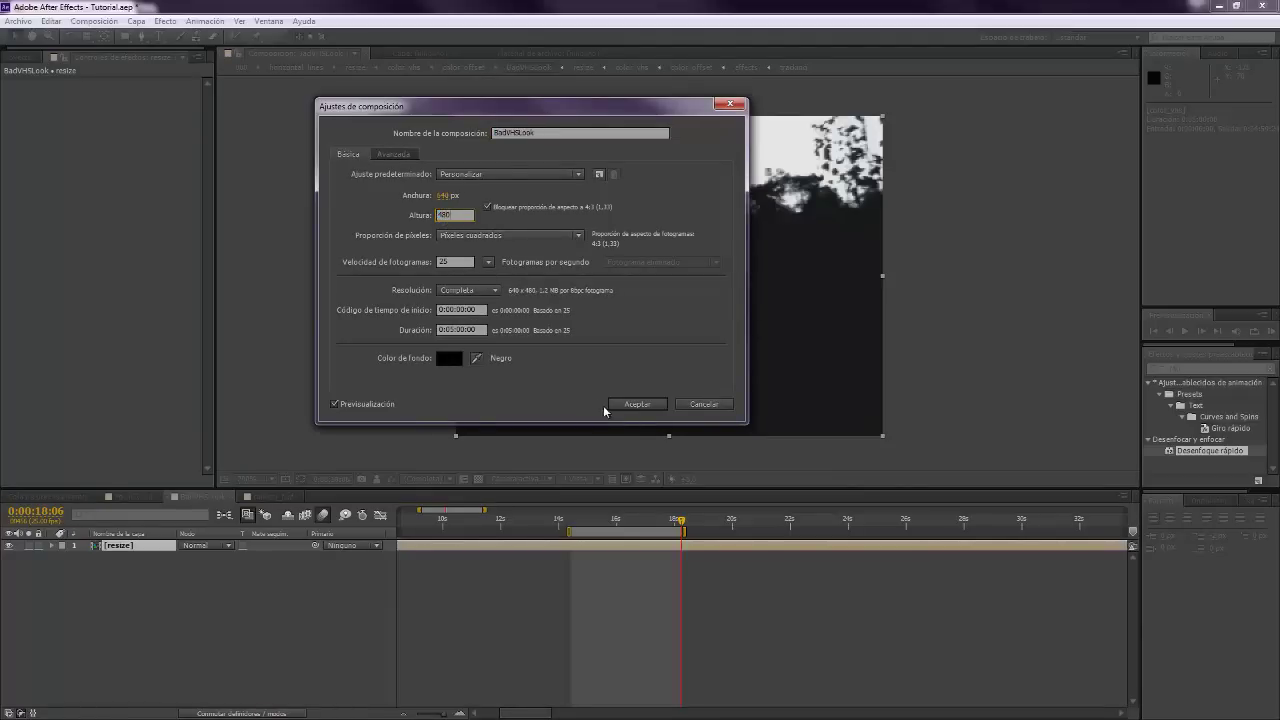
left_click(637, 404)
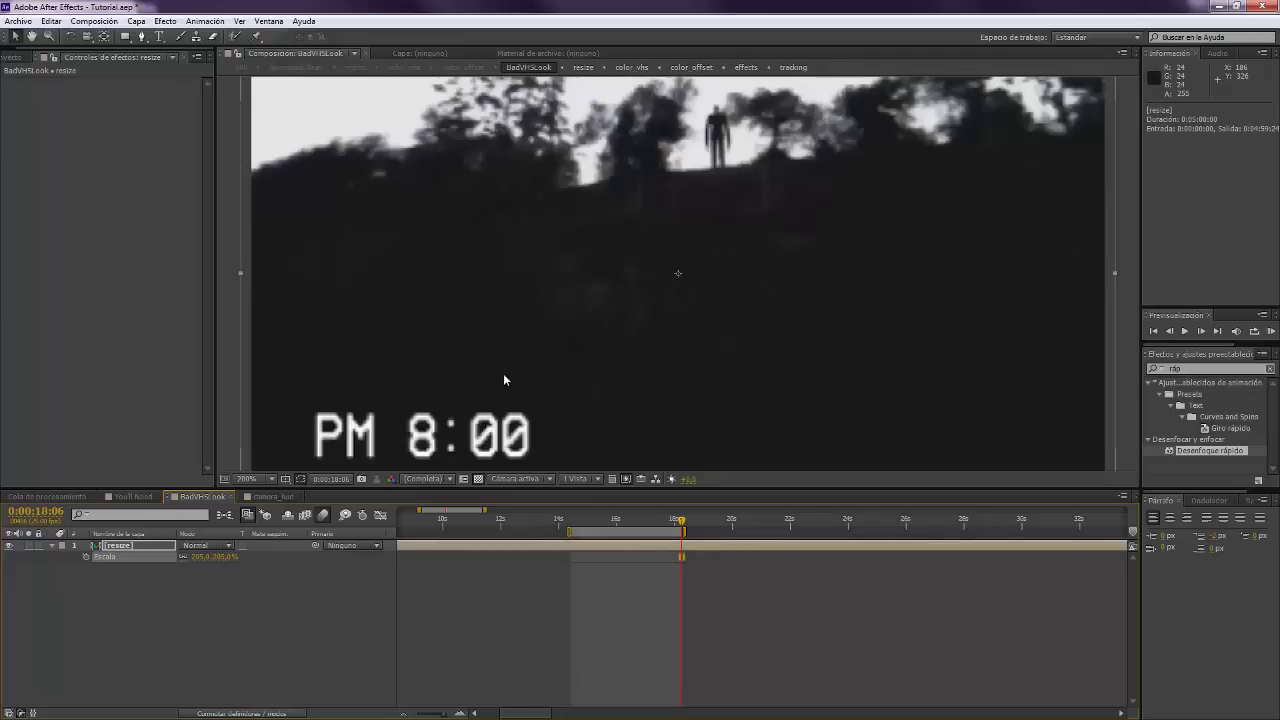
Examine the softness of the enlarged figure and time stamp up close, and check the whole frame.
key("space")
left_click_drag(503, 377, 404, 366)
left_click_drag(724, 86, 699, 192)
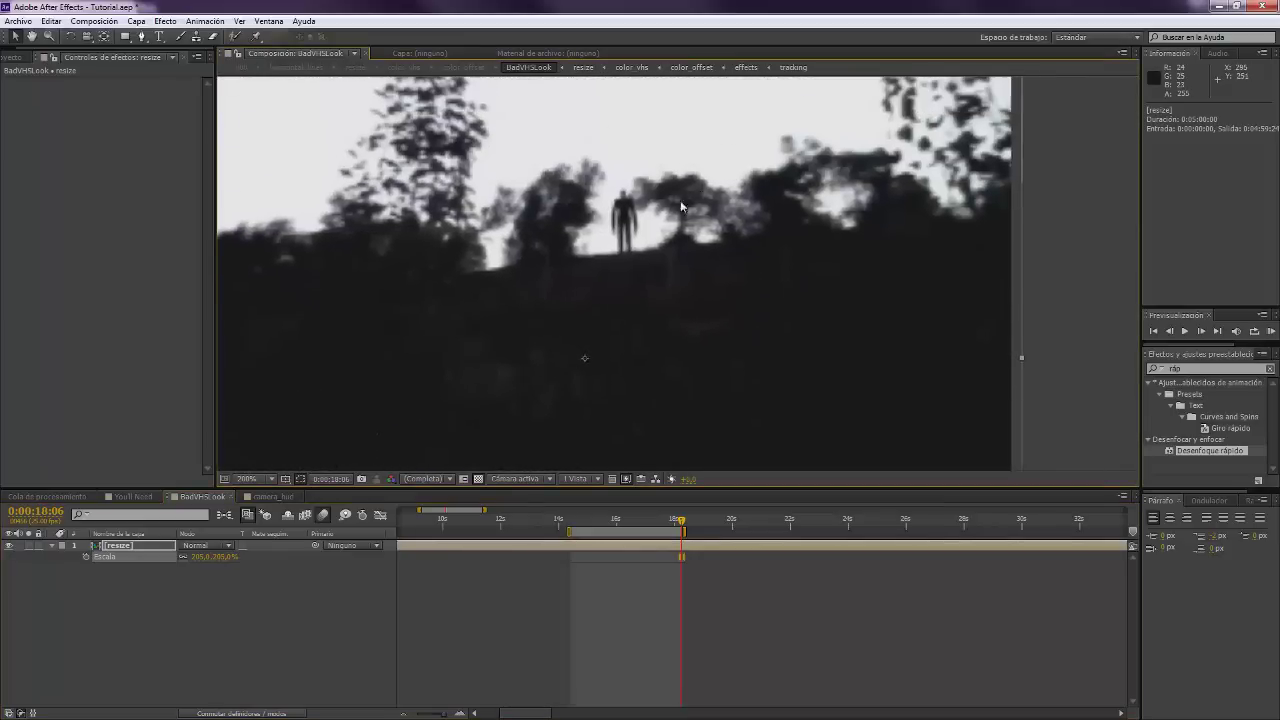
left_click_drag(652, 261, 682, 264)
scroll(548, 191, "up", 1)
scroll(548, 195, "down", 2)
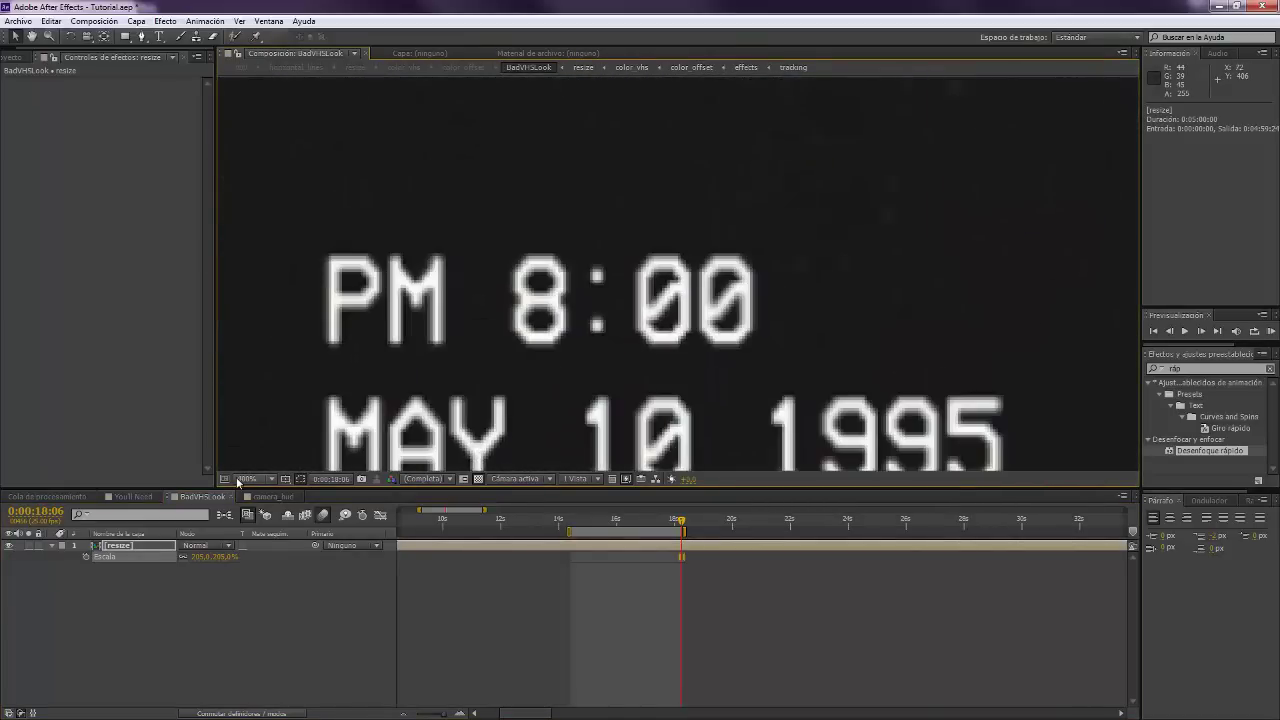
left_click(241, 479)
left_click(314, 239)
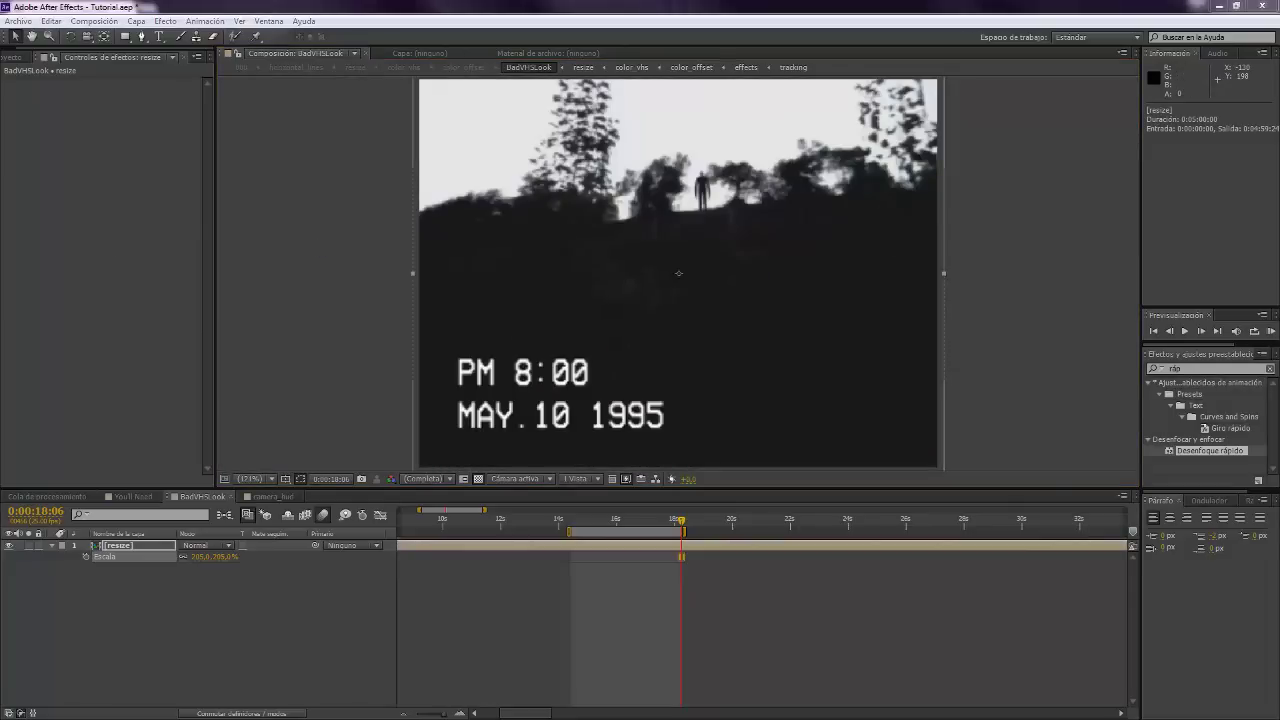
left_click_drag(479, 350, 471, 352)
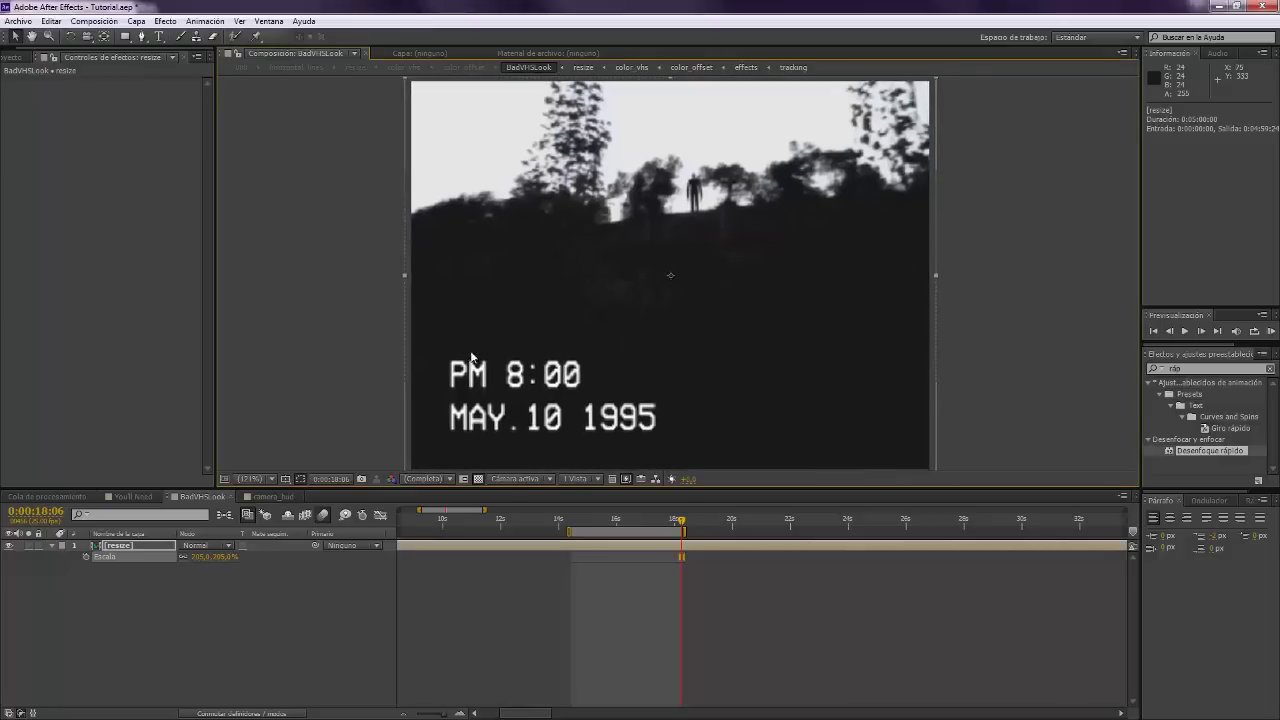
Apply the Cuadrícula effect to the resize layer and turn off the viewer's transparency checkerboard.
left_click(131, 545)
left_click_drag(1188, 368, 1116, 372)
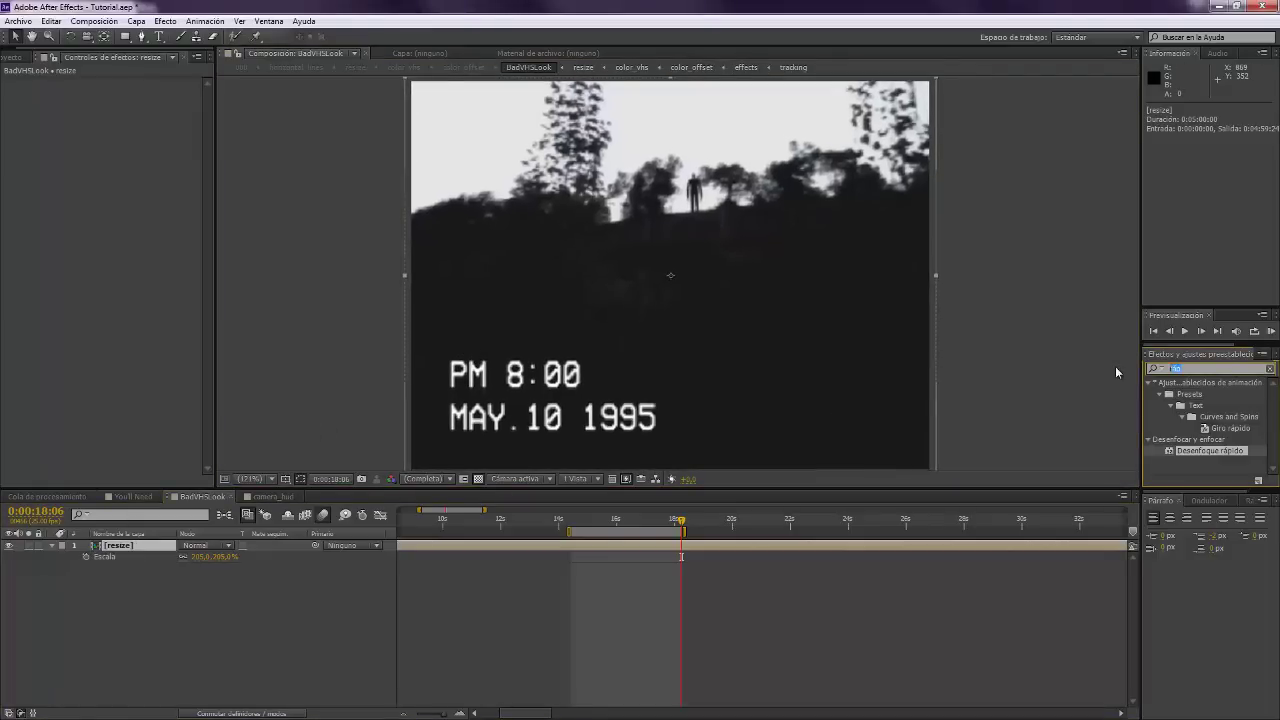
type("cuad")
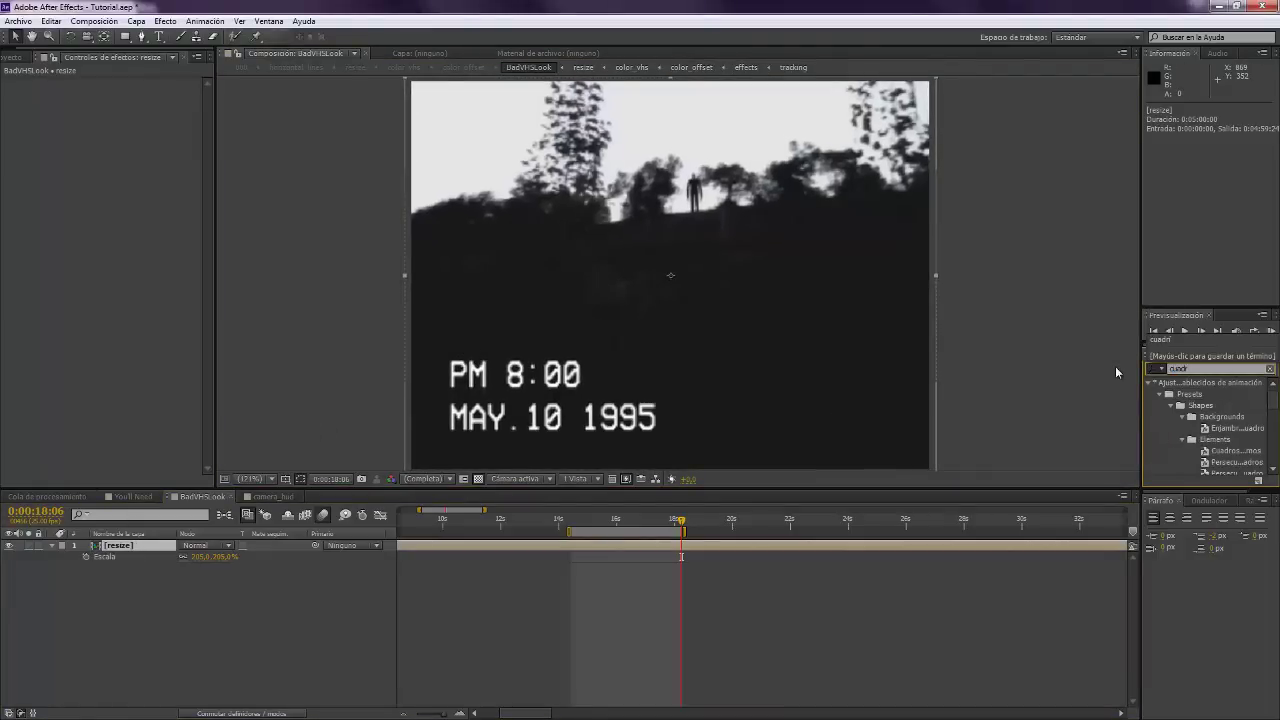
type("ricul")
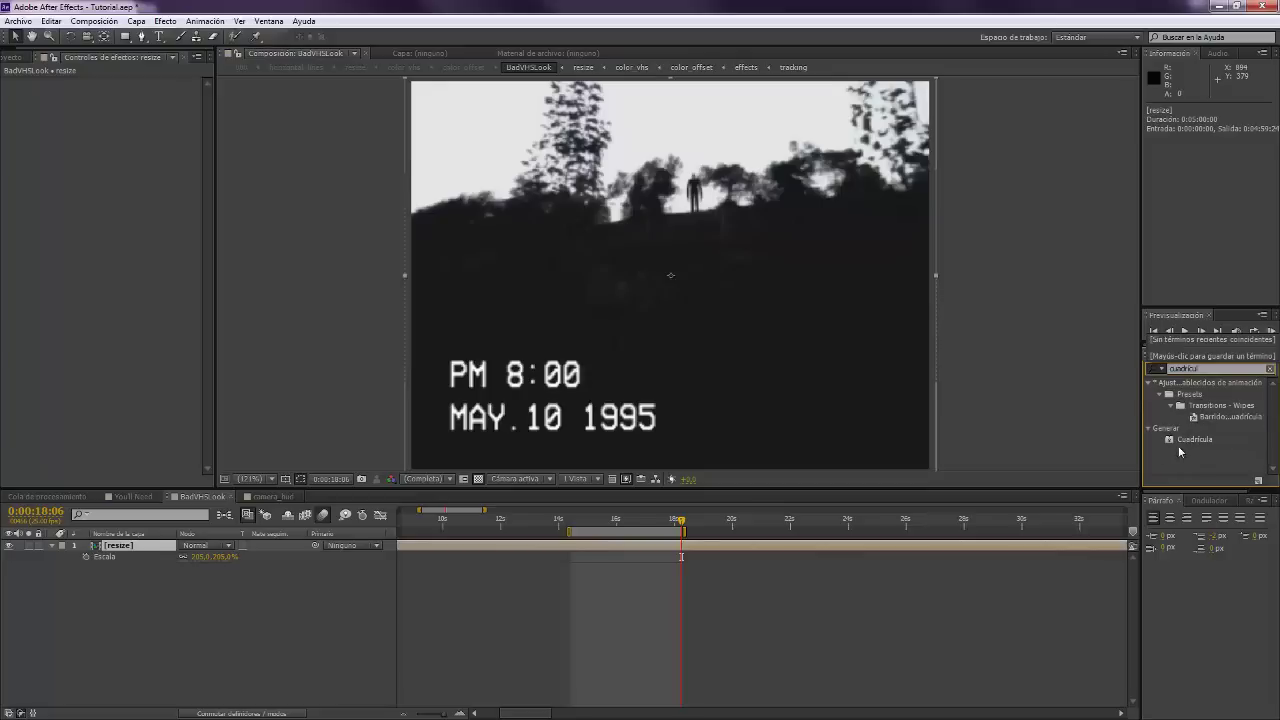
left_click_drag(881, 446, 134, 546)
left_click_drag(557, 294, 566, 304)
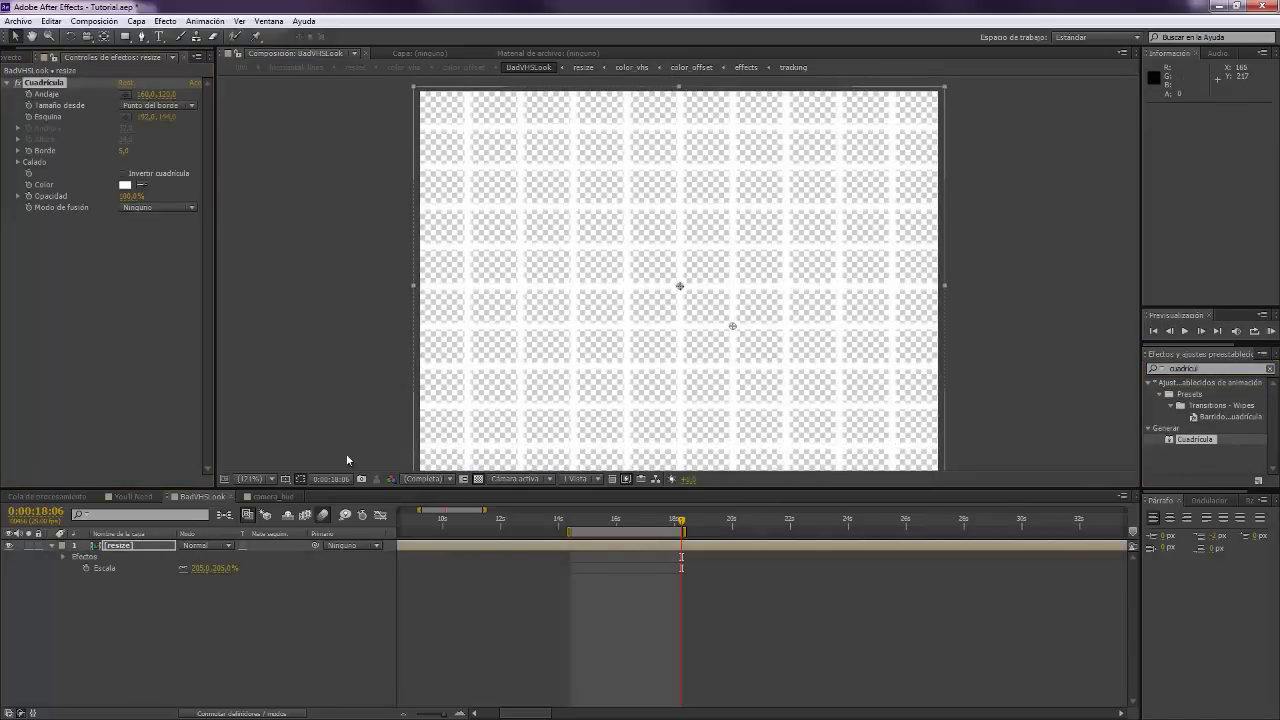
left_click(478, 479)
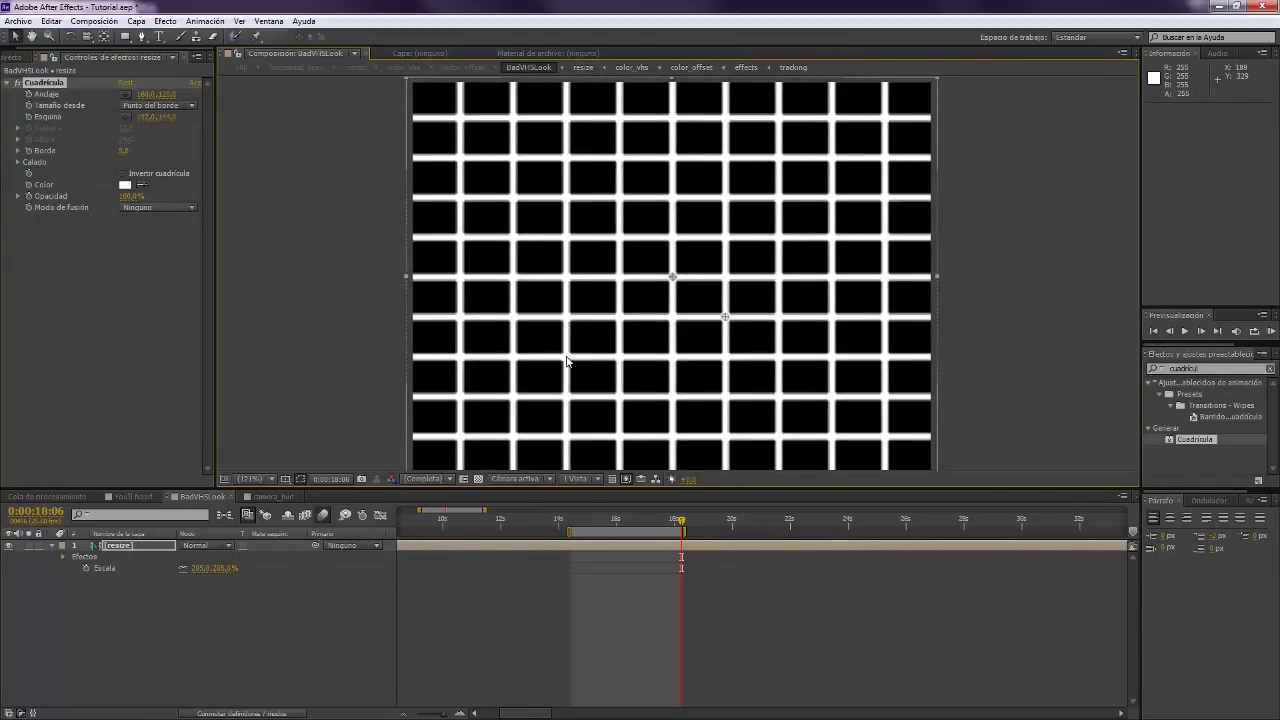
Size the Cuadrícula effect by separate width and height sliders, with a width of 4000.
left_click(157, 106)
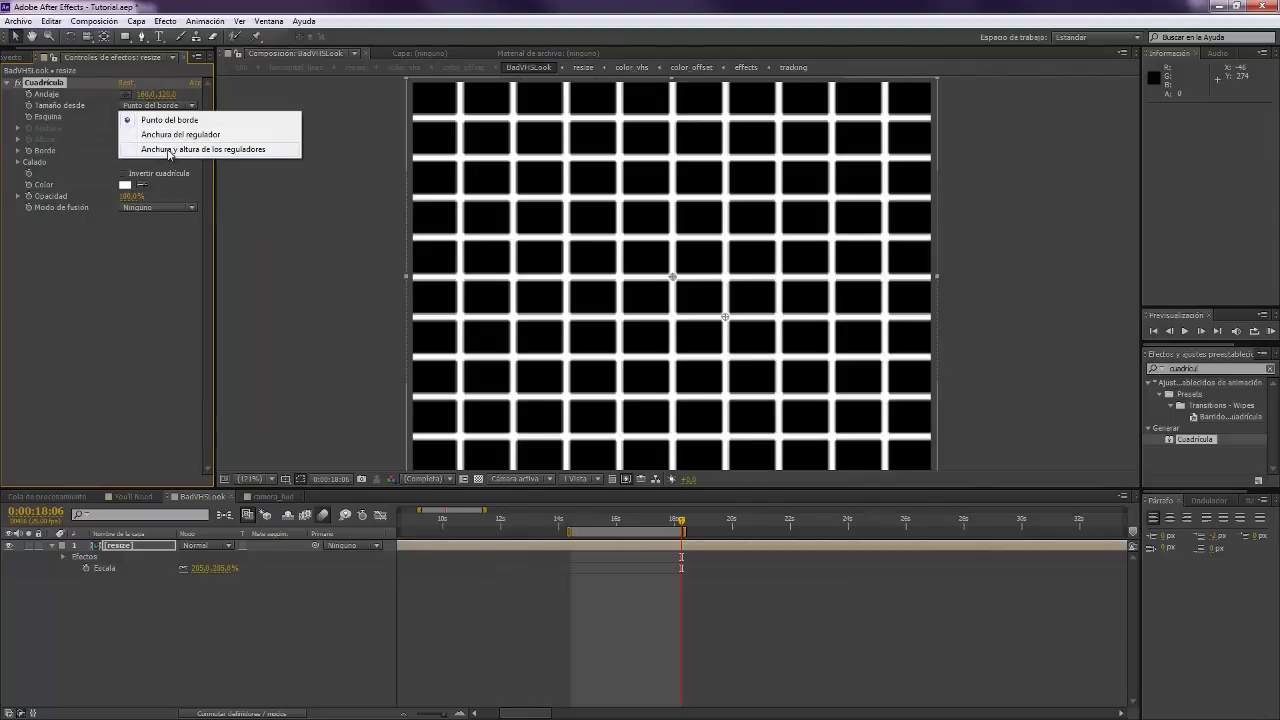
left_click(169, 150)
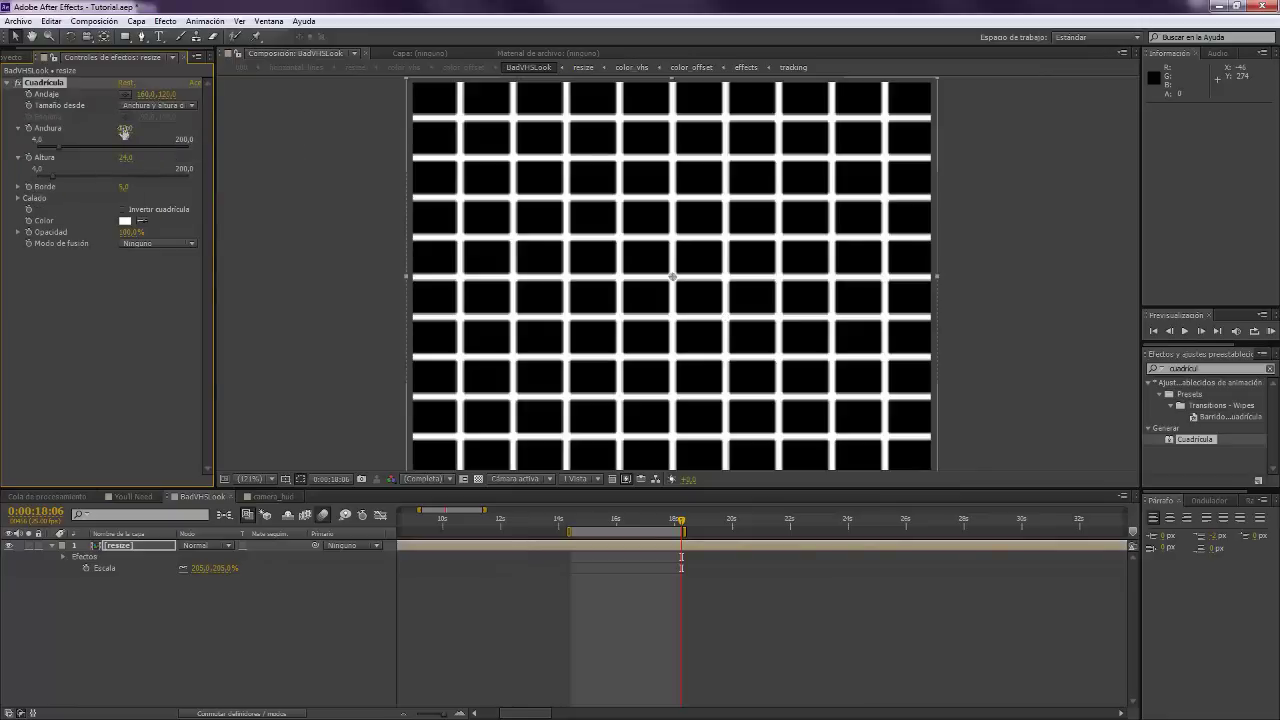
left_click(124, 128)
type("4000")
key("Return")
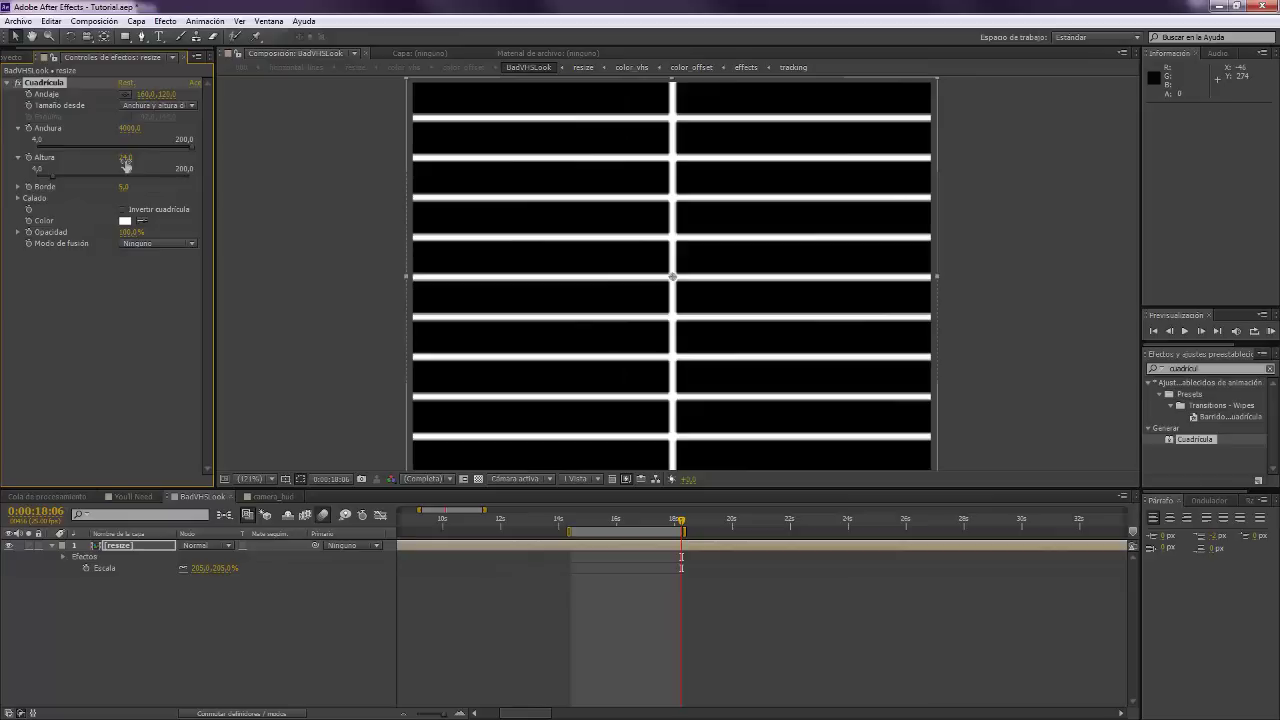
Set the grid's height to 2 and its border to 1 to form thin scan lines.
left_click(125, 158)
type("2")
key("Return")
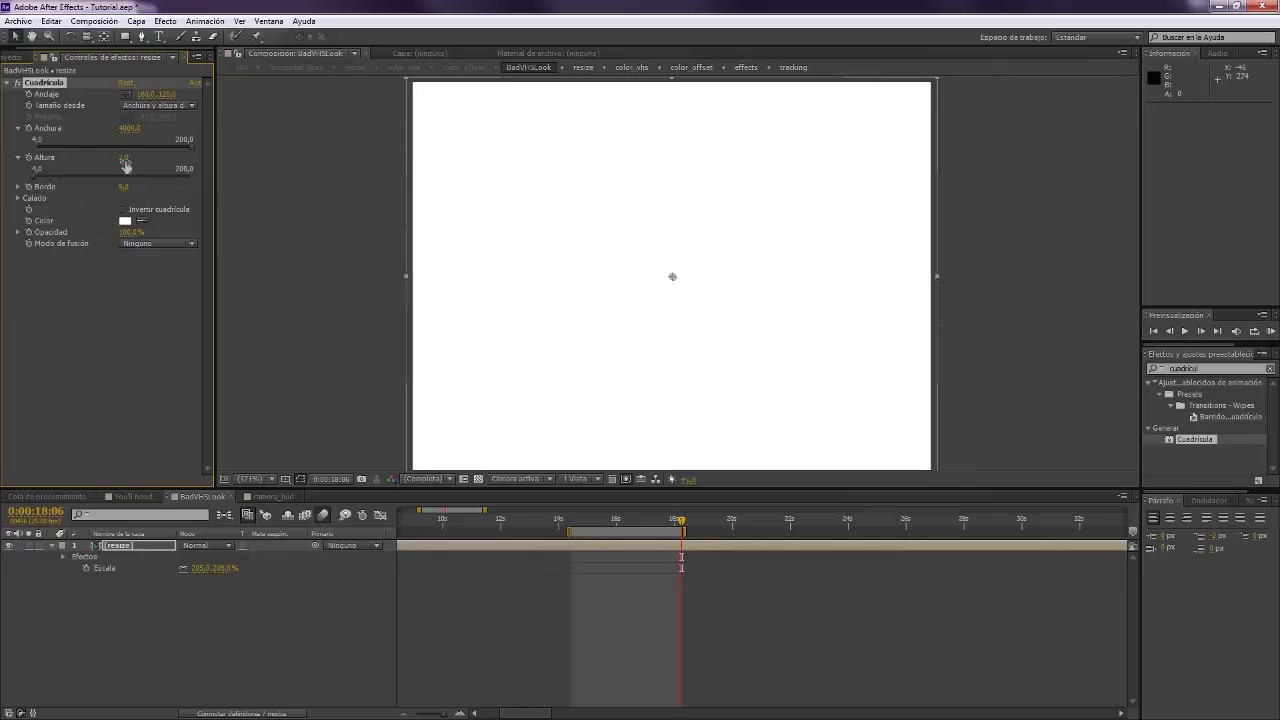
left_click(124, 187)
type("1")
key("Return")
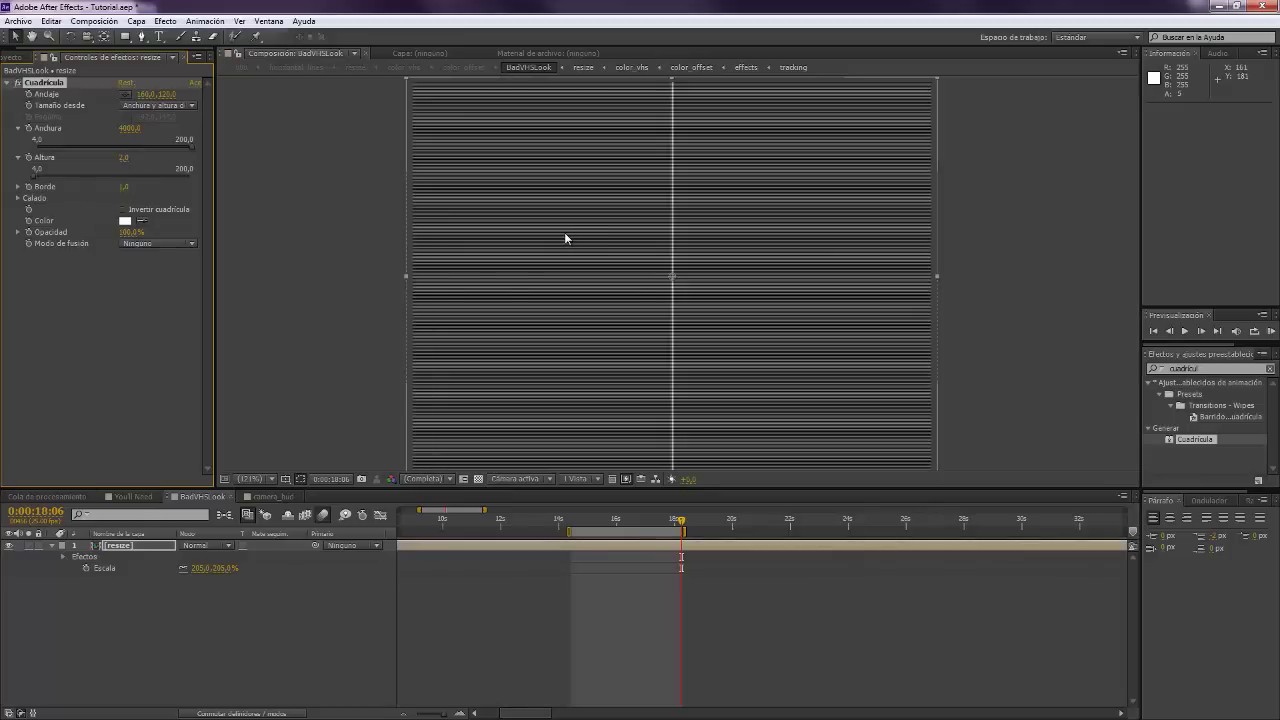
Shift the grid's anchor horizontally to -25 so its vertical line lies outside the frame.
key("period")
scroll(565, 238, "up", 1)
left_click_drag(565, 238, 814, 254)
scroll(651, 254, "down", 2)
left_click_drag(689, 257, 662, 254)
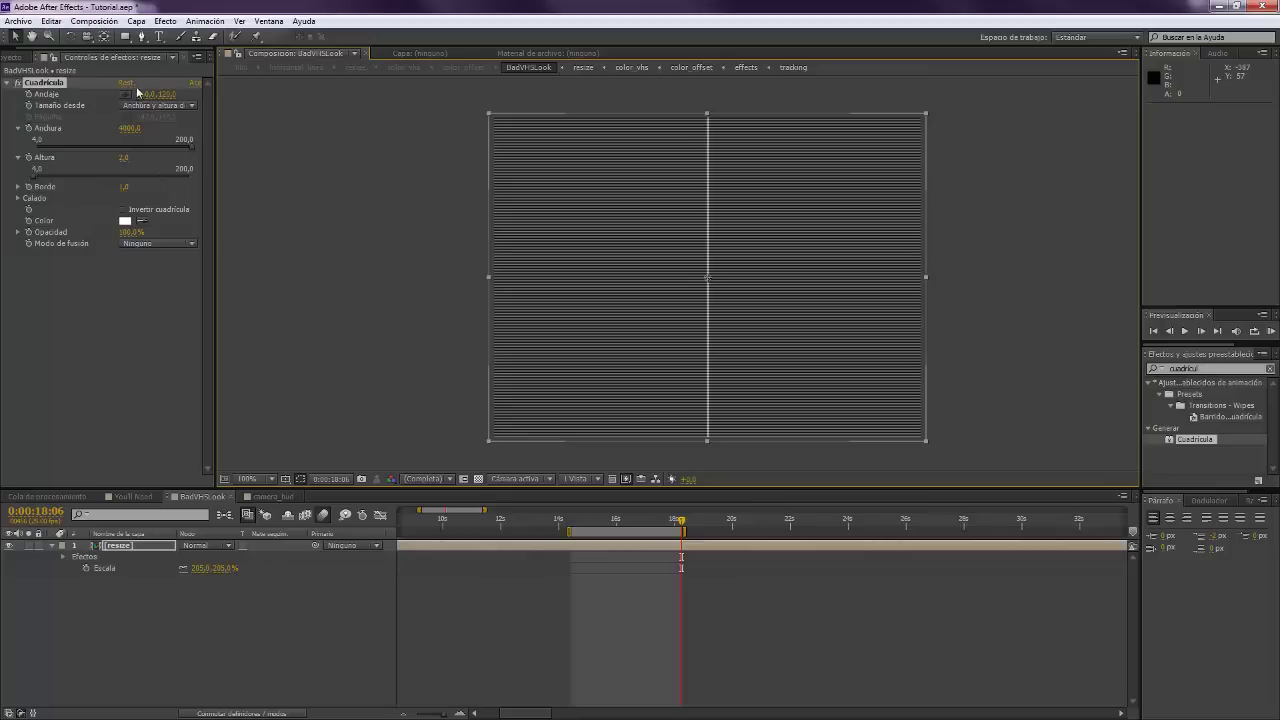
left_click_drag(167, 94, 36, 103)
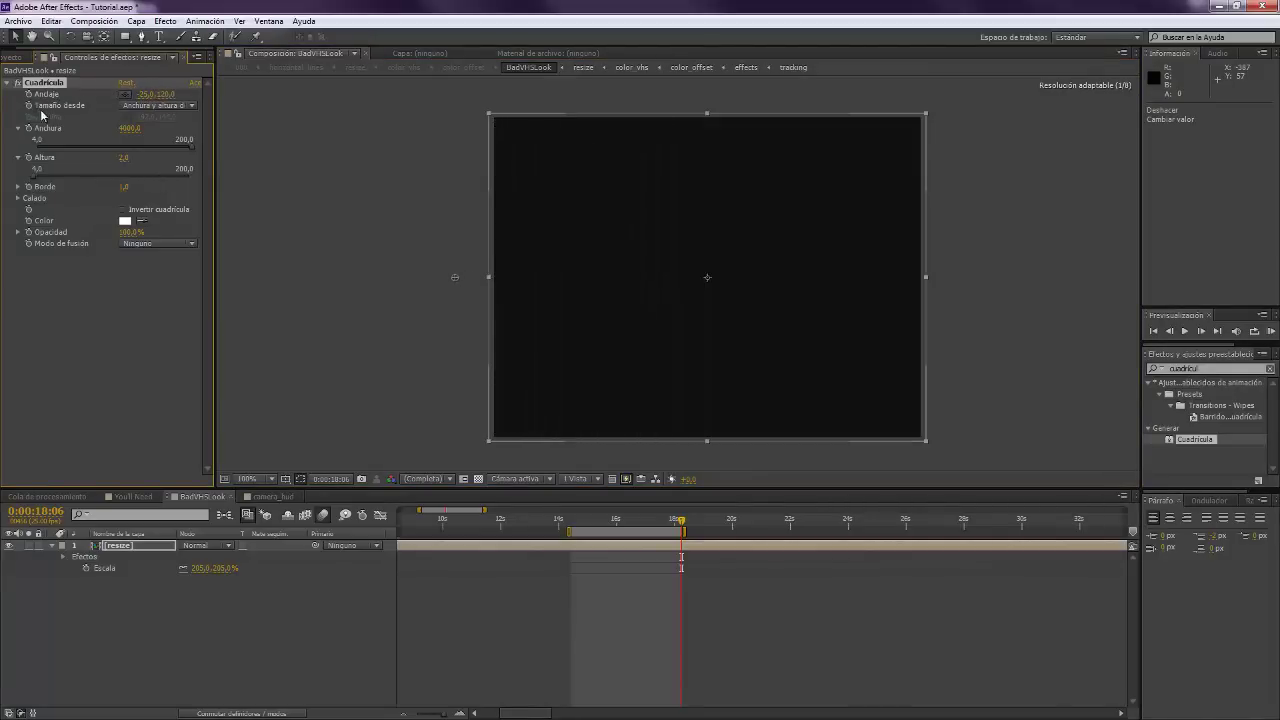
Set the Cuadrícula blending mode to Esténcil alfa and check the scan lines over the footage.
scroll(530, 241, "up", 1)
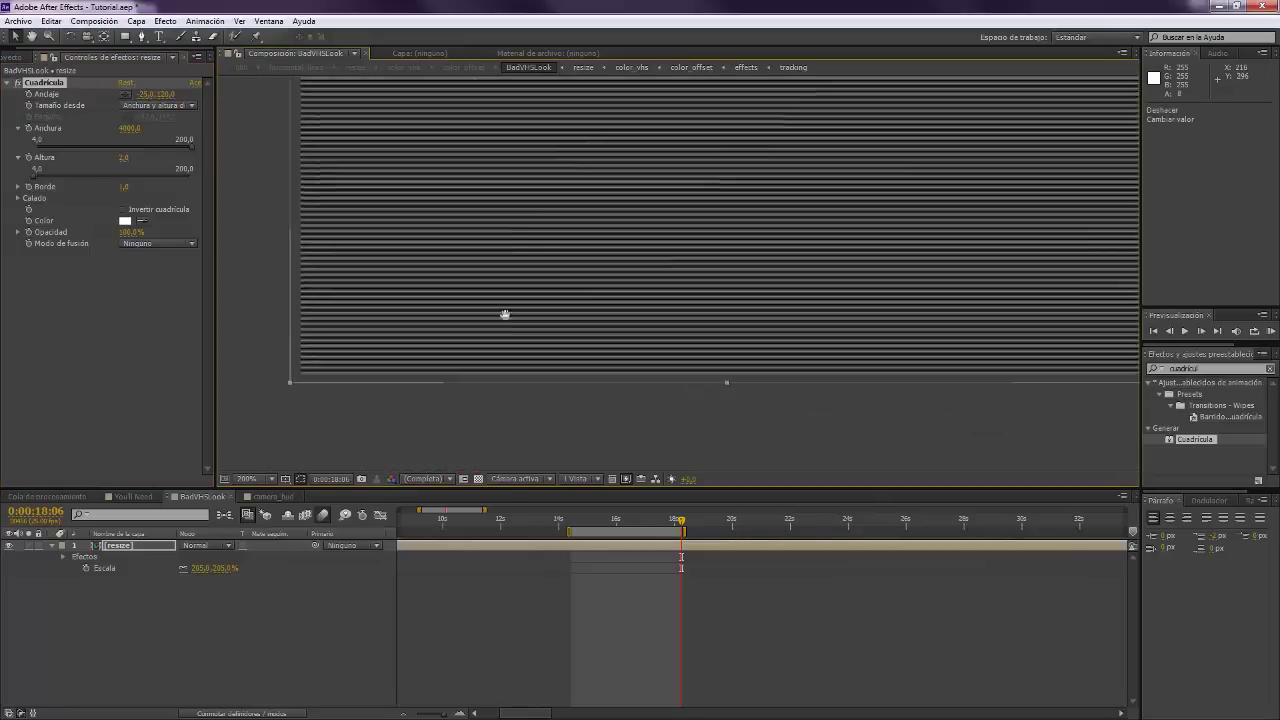
scroll(505, 320, "down", 3)
scroll(509, 369, "up", 4)
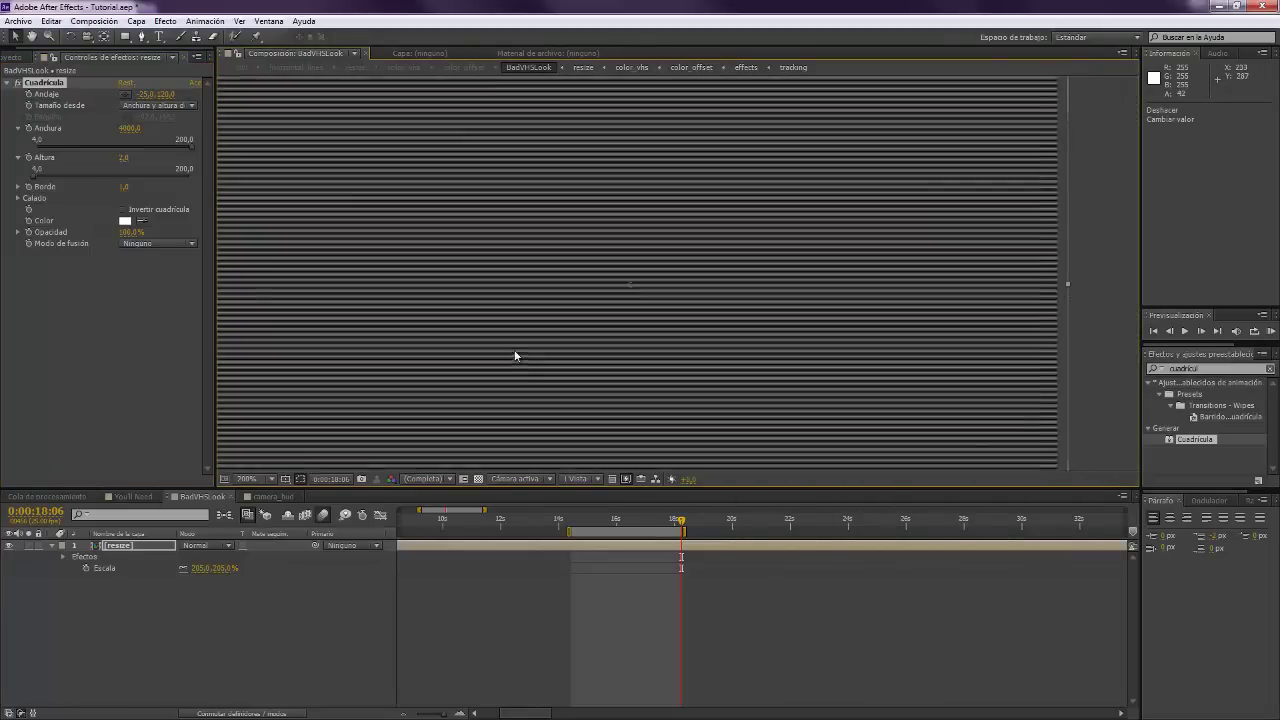
scroll(515, 355, "down", 4)
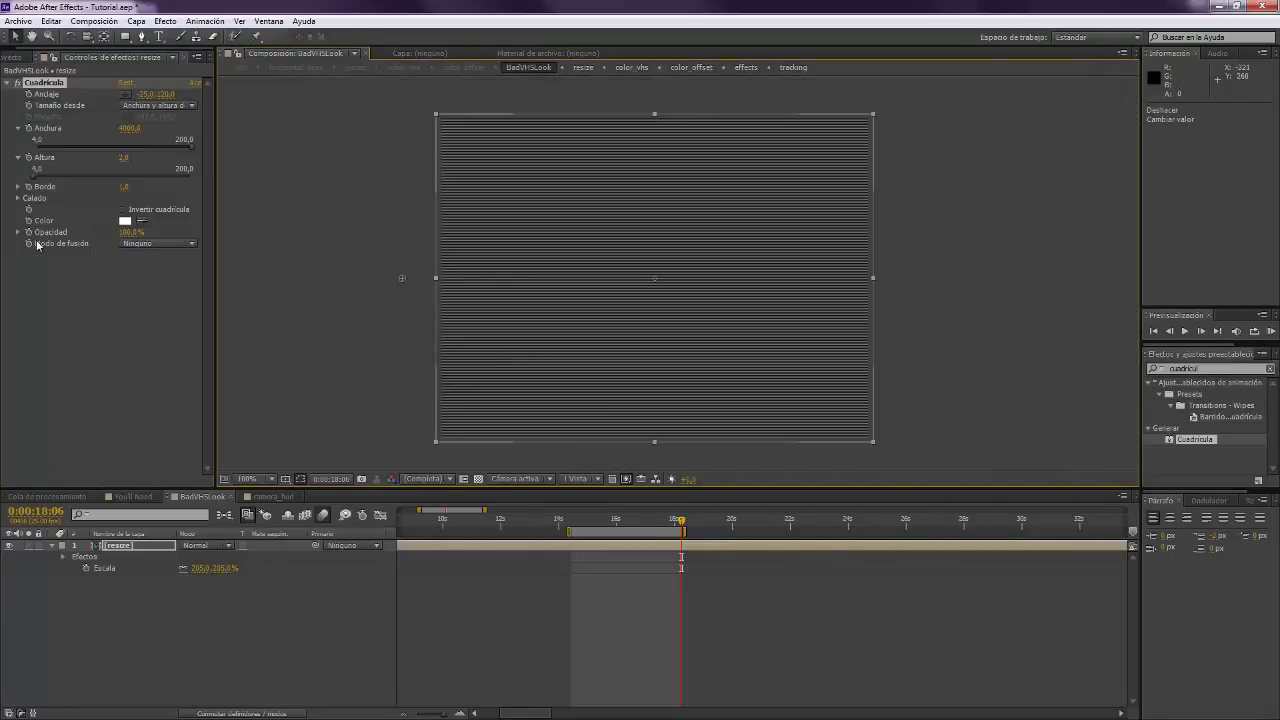
left_click(142, 245)
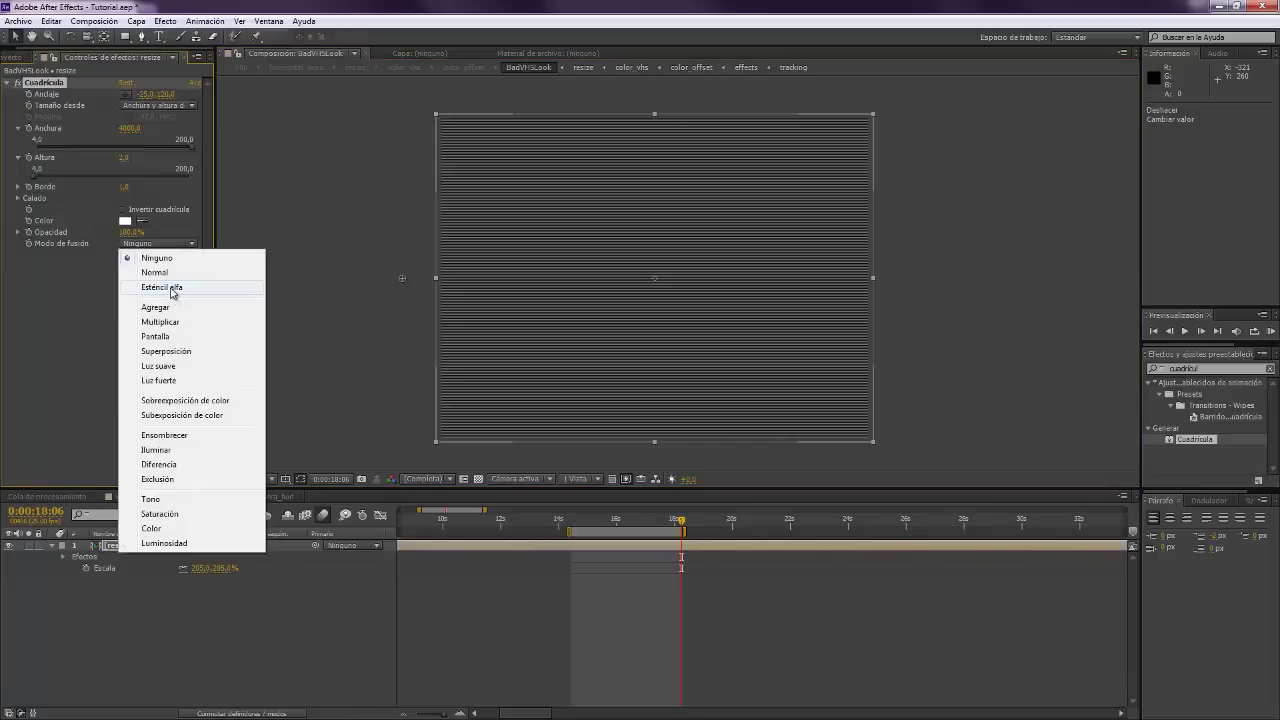
left_click(173, 290)
scroll(526, 307, "up", 2)
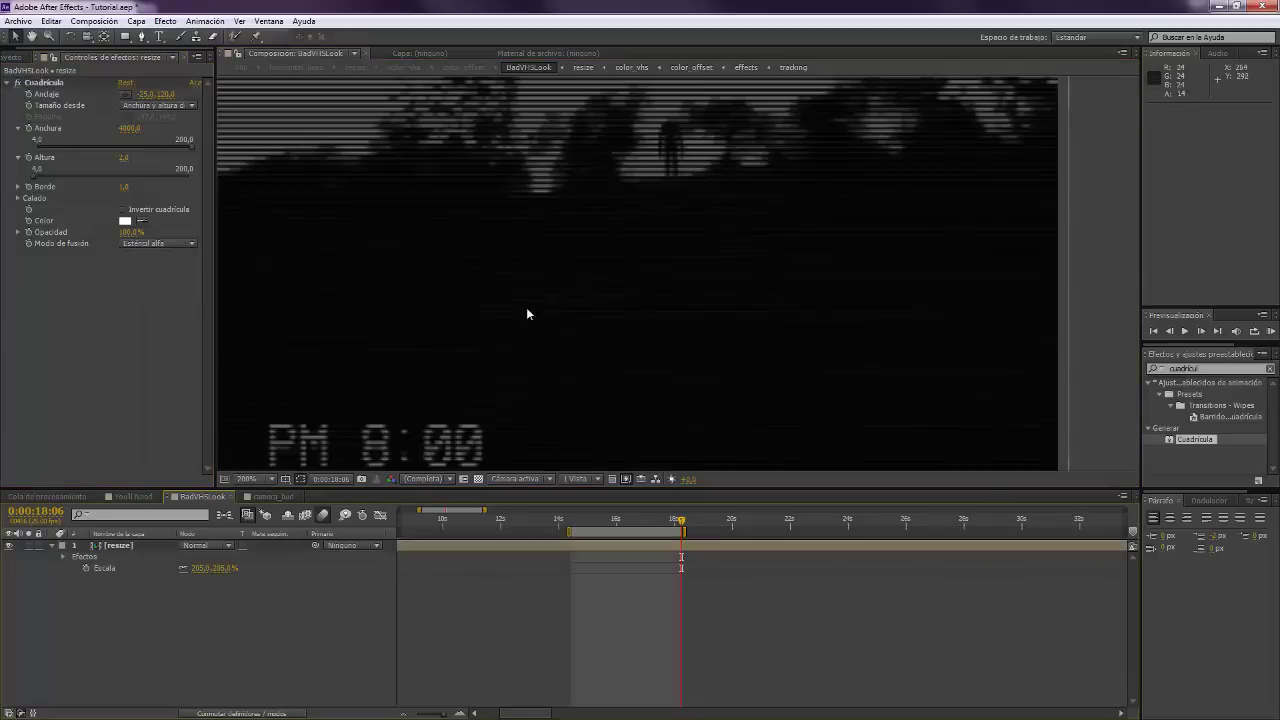
scroll(528, 404, "down", 5)
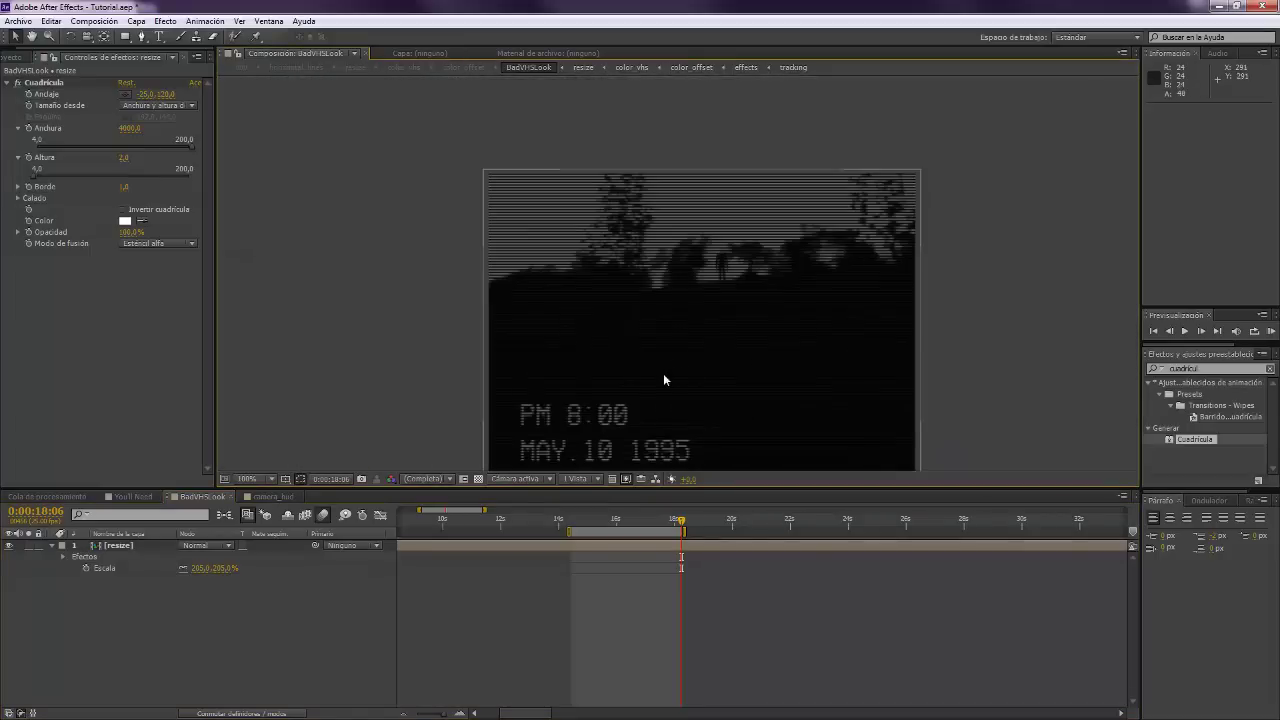
scroll(663, 380, "up", 4)
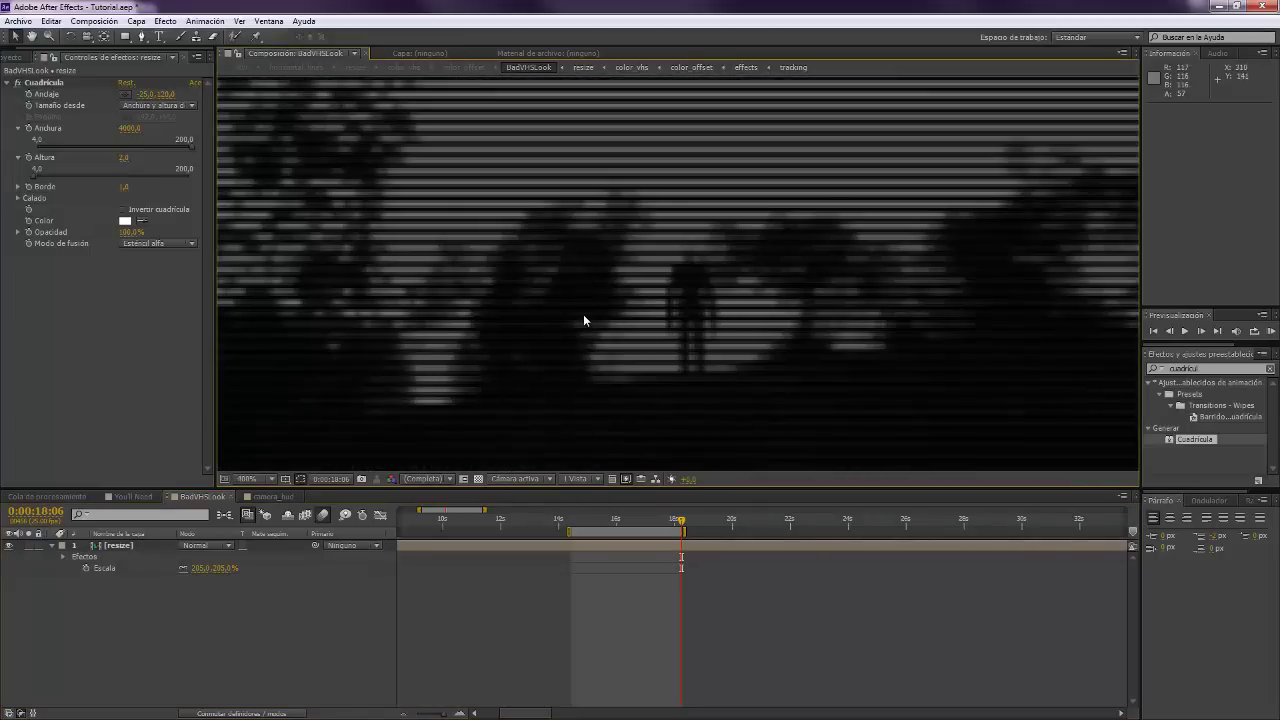
Duplicate the resize layer that carries the scan lines and look closely at the result.
scroll(596, 384, "down", 4)
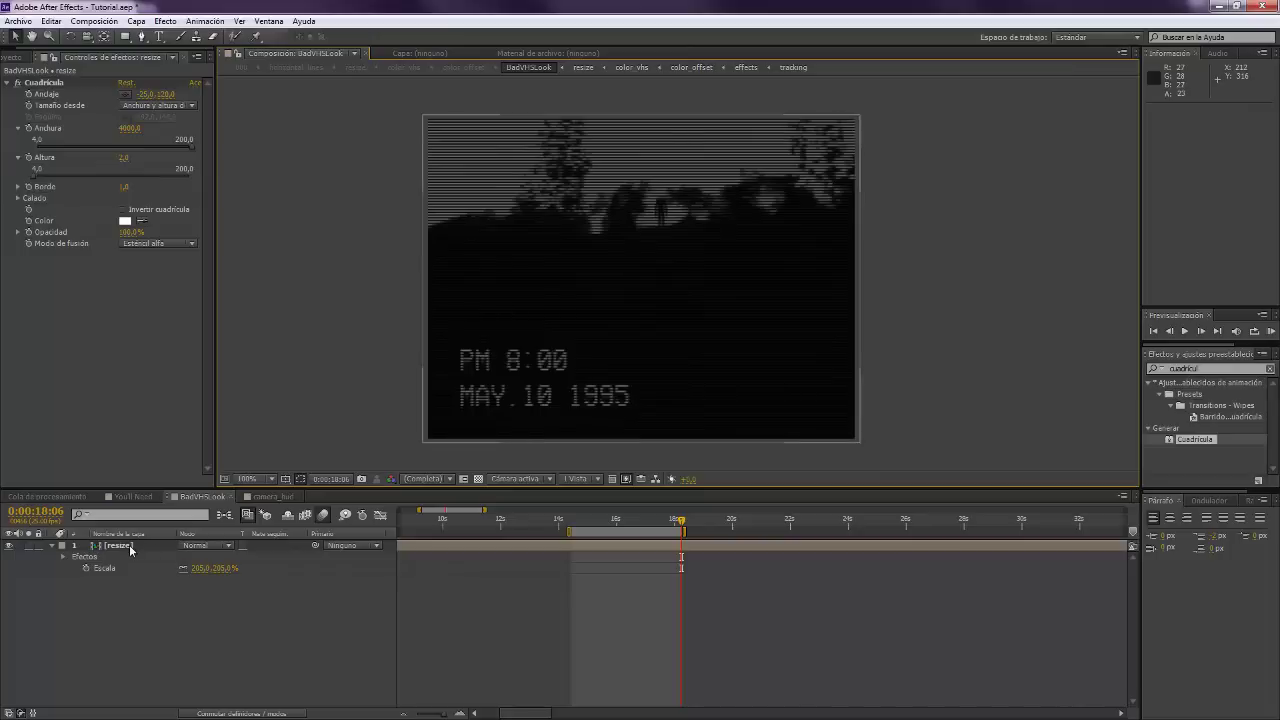
left_click(130, 548)
key("ctrl+d")
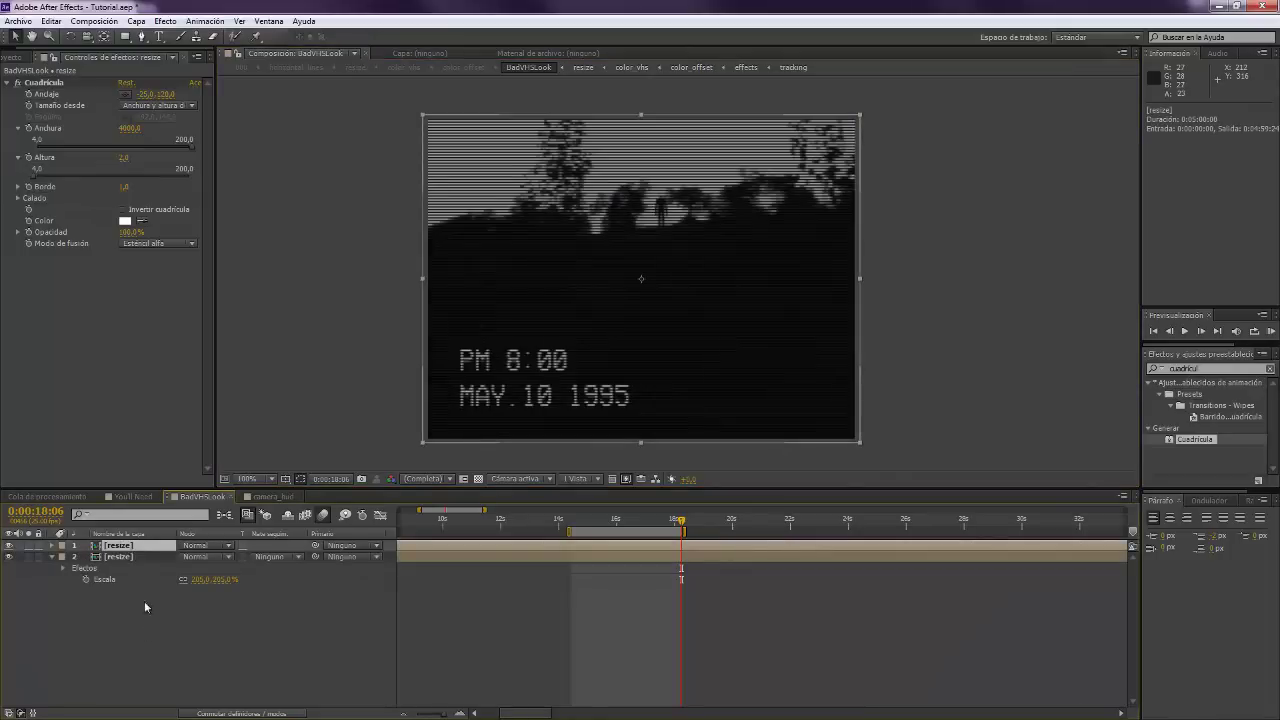
left_click(160, 600)
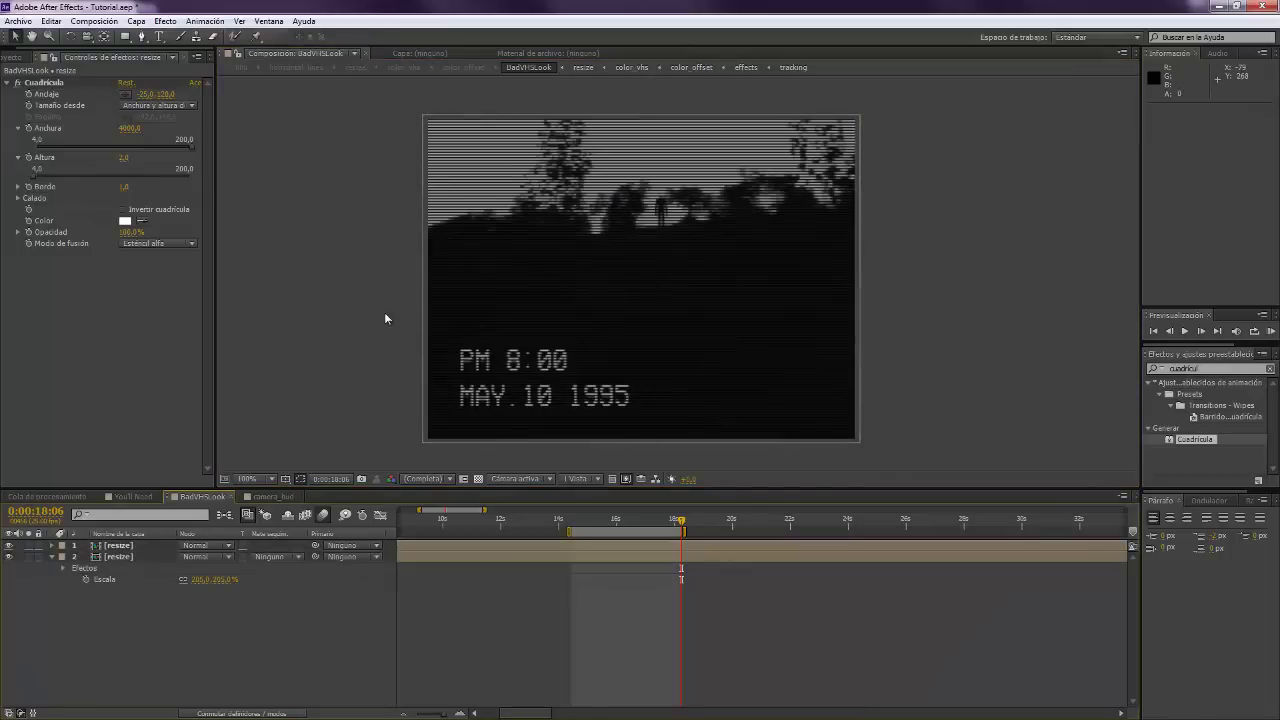
key("period")
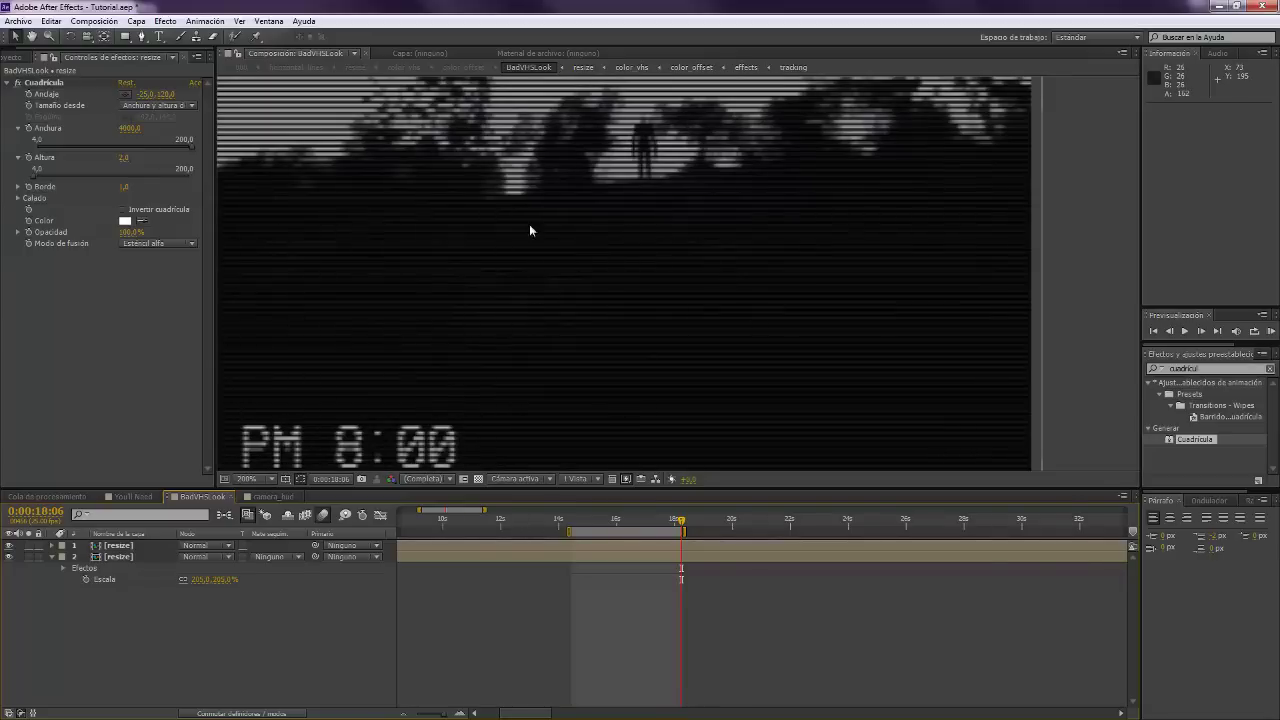
left_click_drag(405, 381, 454, 369)
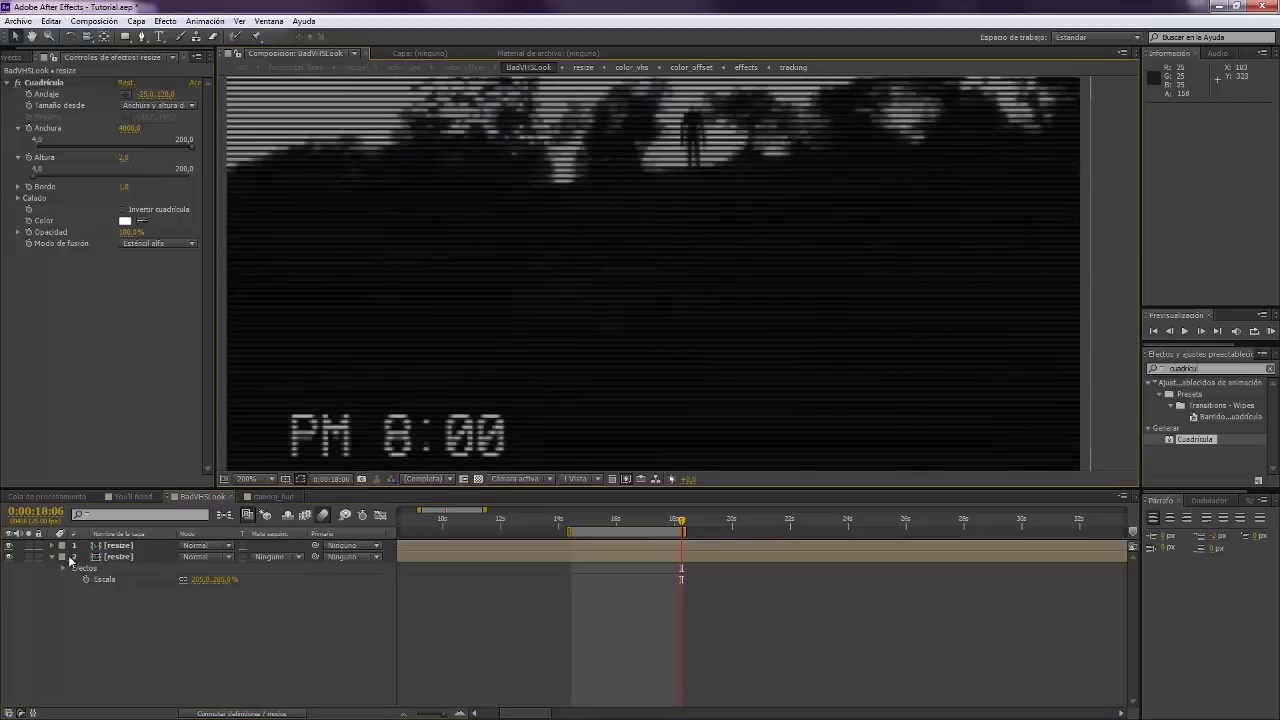
Shift the lower resize layer one frame later than the upper one, starting from the composition's beginning.
left_click(121, 558)
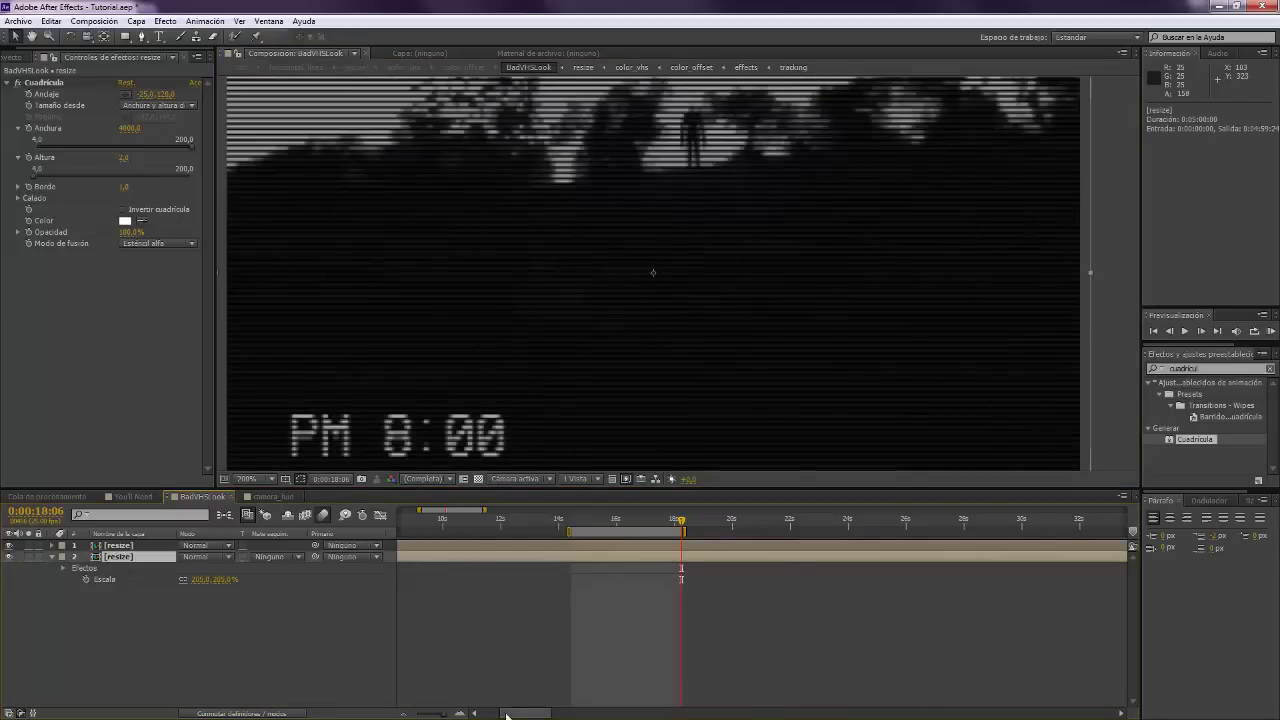
left_click_drag(513, 711, 459, 714)
left_click(395, 524)
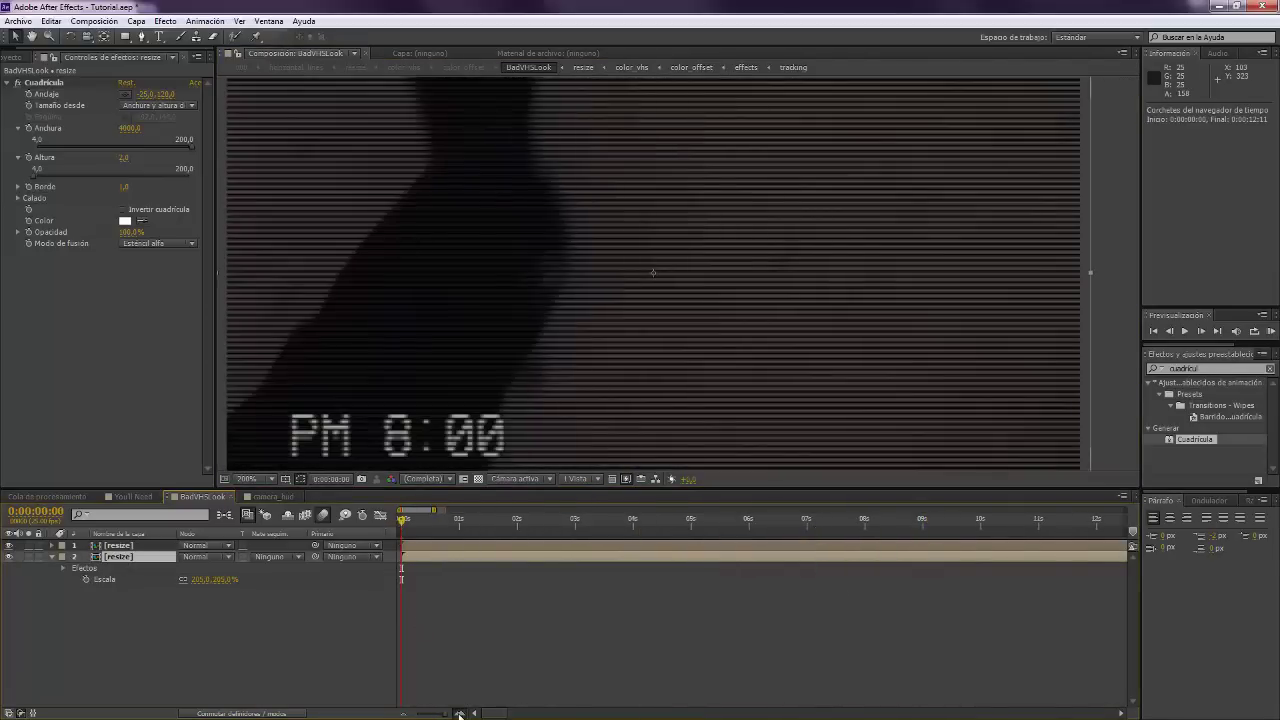
left_click(459, 714)
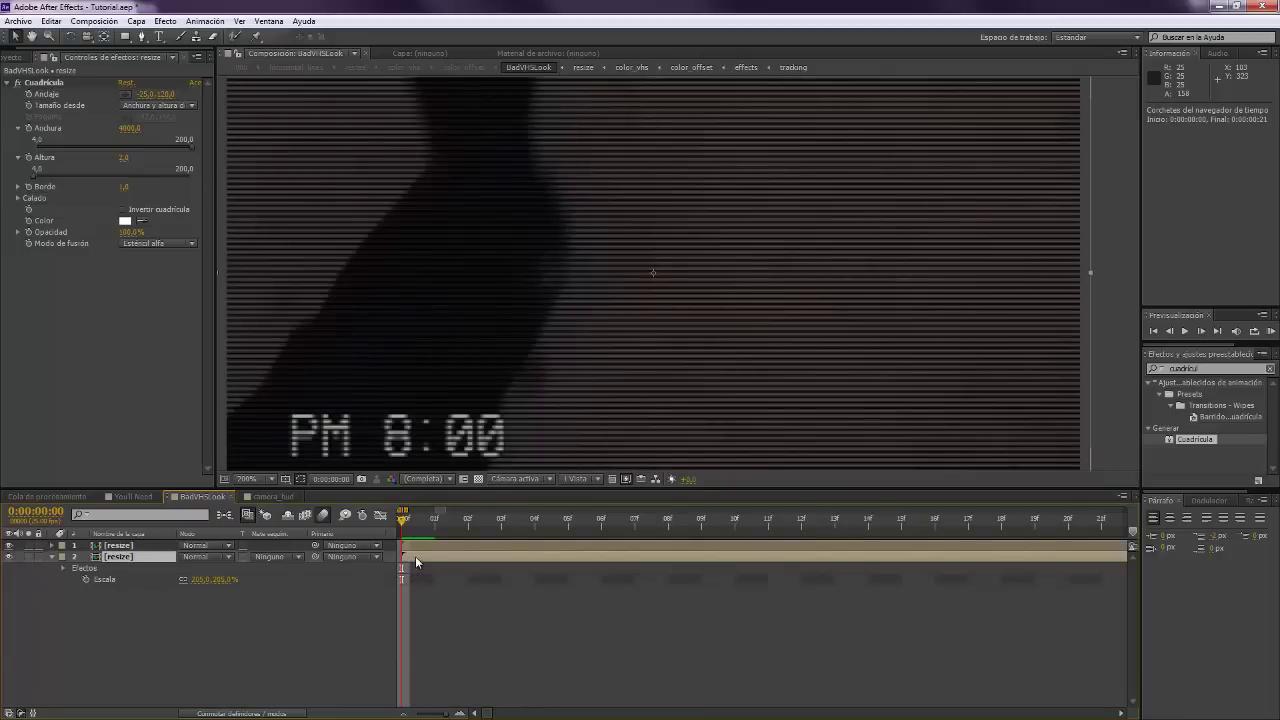
left_click_drag(430, 557, 449, 554)
left_click(472, 522)
scroll(575, 336, "down", 8)
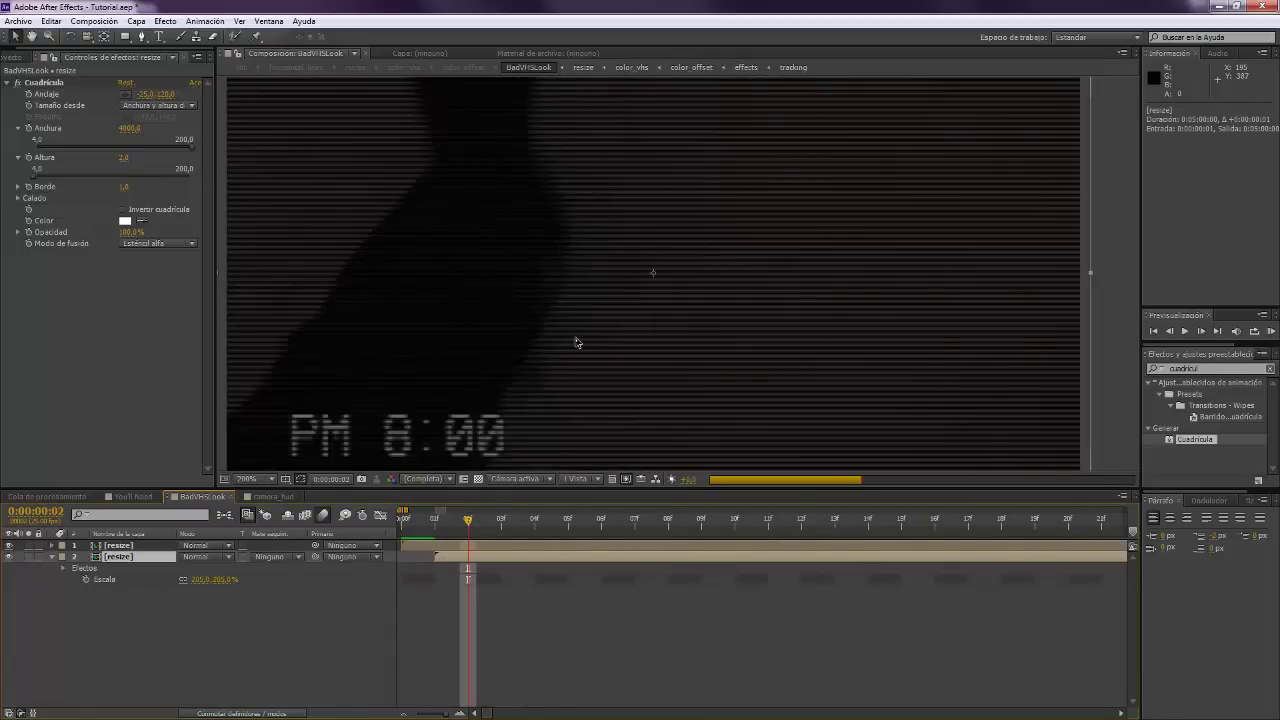
scroll(633, 349, "up", 2)
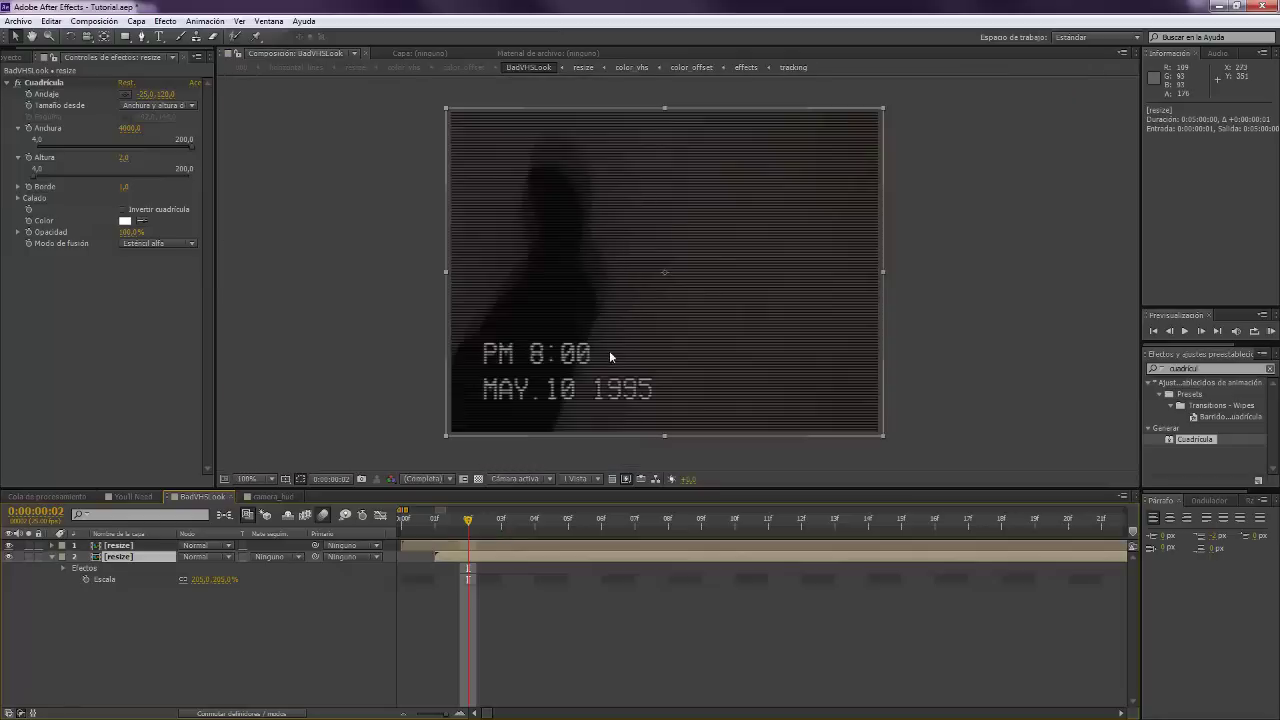
Examine the scan lines of the two offset layers at several moments between about 16 and 18 seconds.
left_click(402, 714)
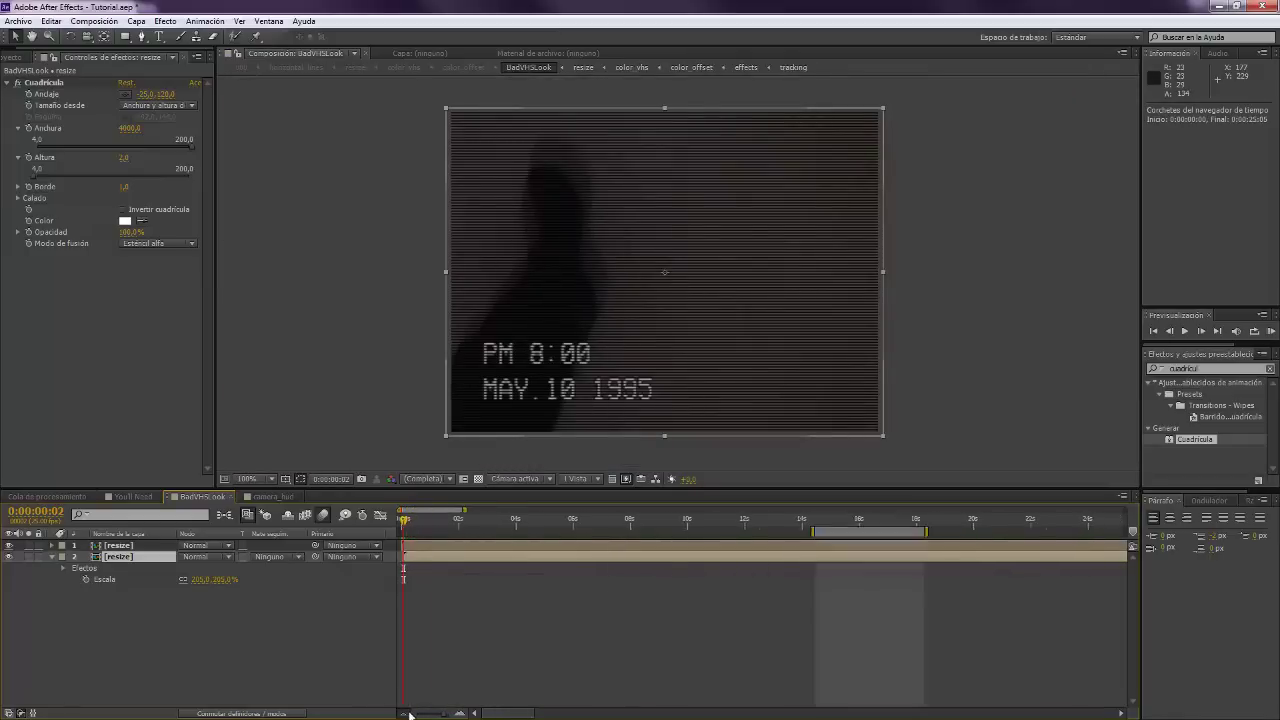
left_click(409, 714)
left_click(643, 524)
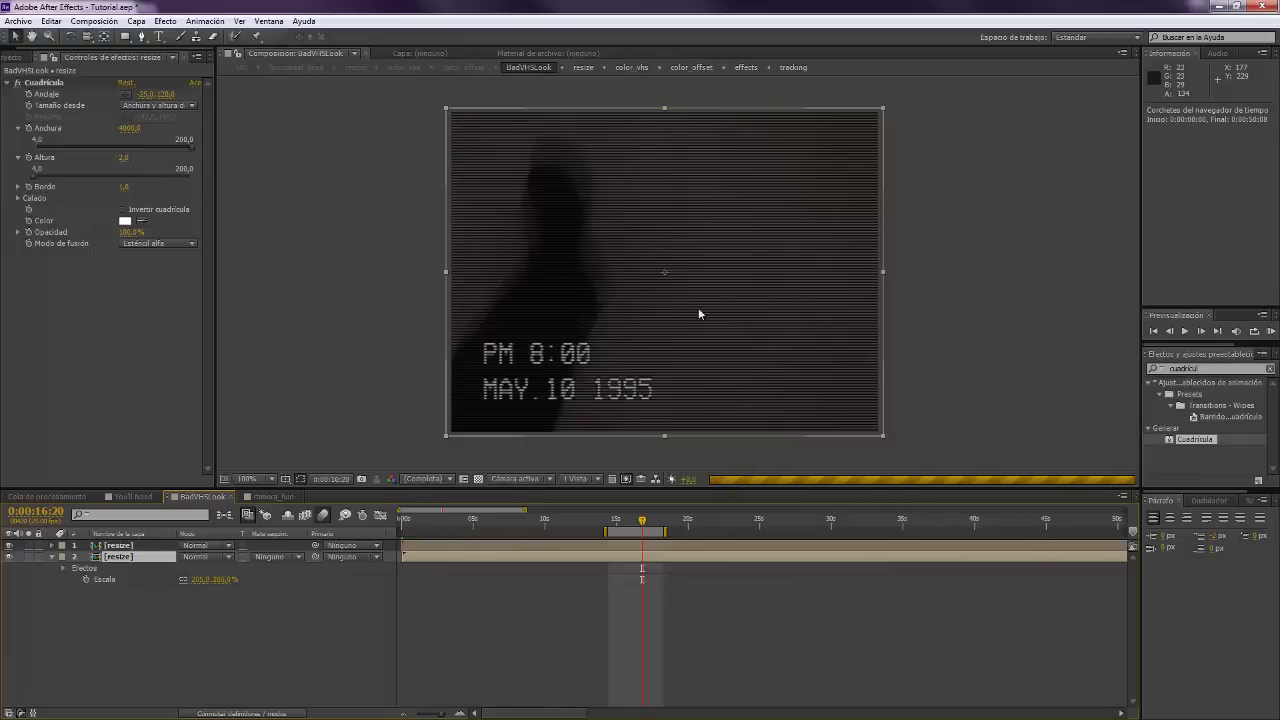
scroll(692, 252, "up", 1)
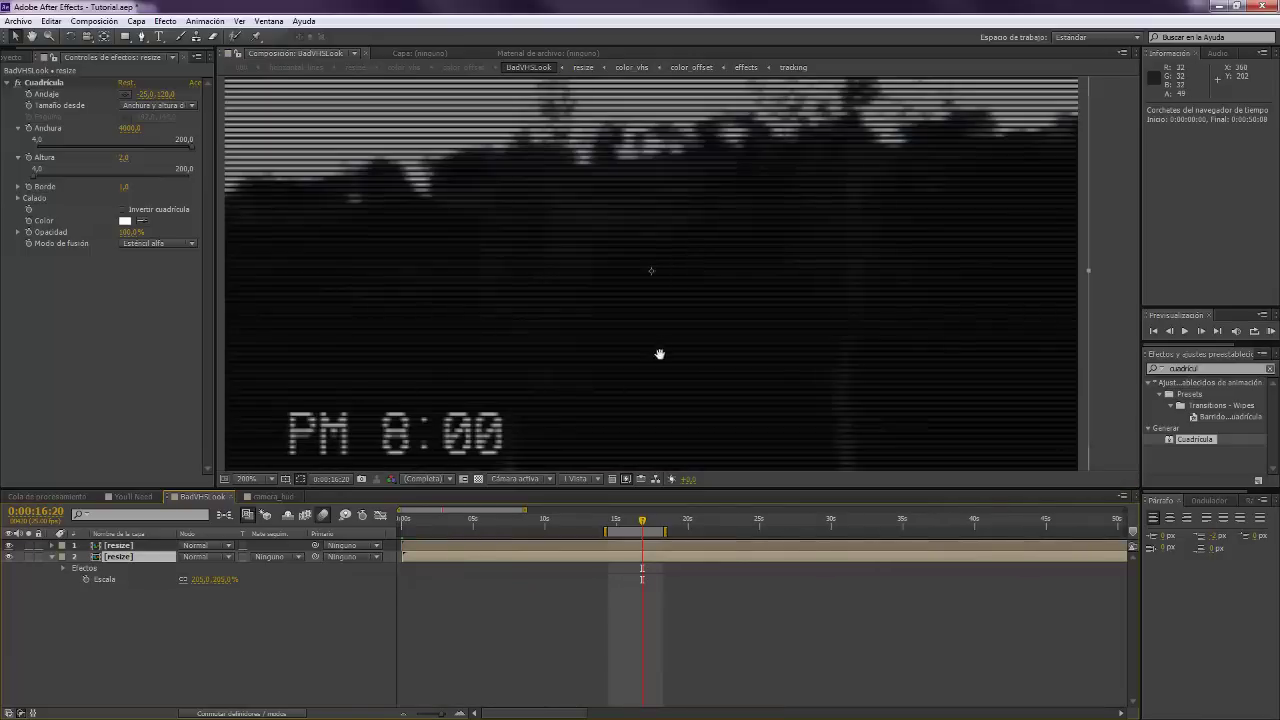
left_click_drag(654, 360, 617, 476)
left_click(650, 522)
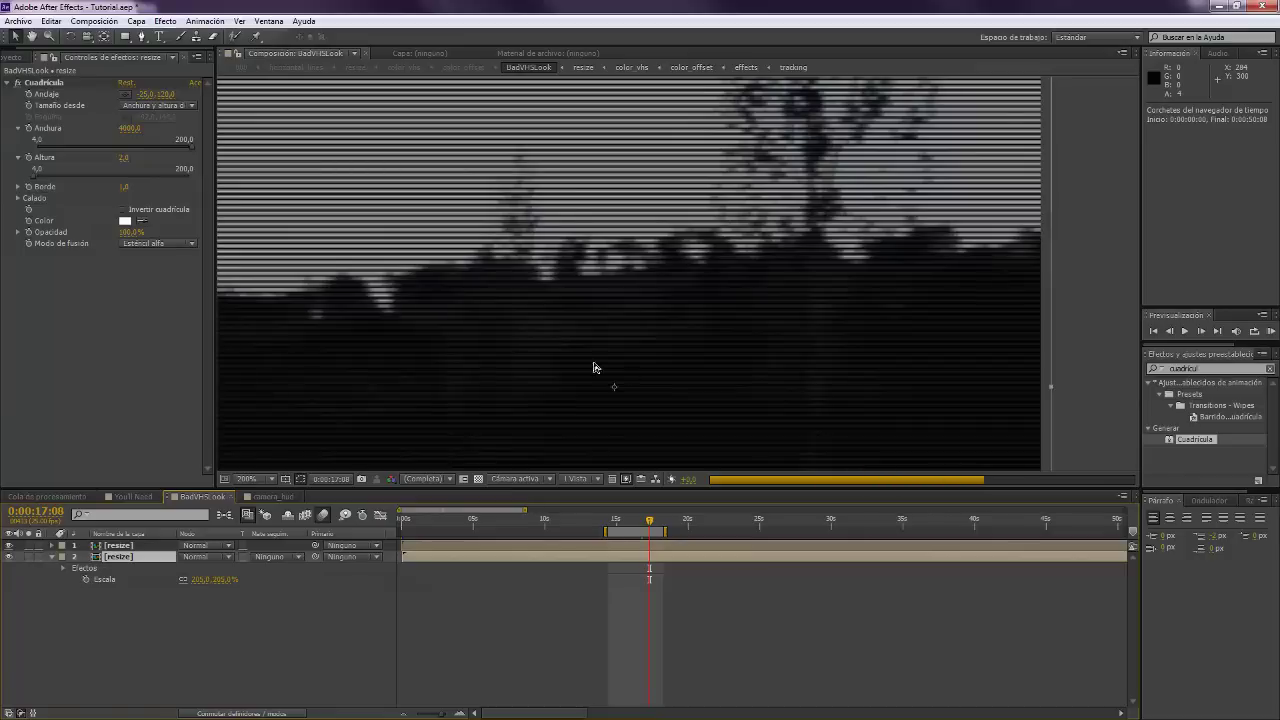
left_click_drag(662, 285, 629, 260)
scroll(629, 258, "up", 1)
scroll(582, 273, "down", 2)
left_click_drag(560, 280, 566, 248)
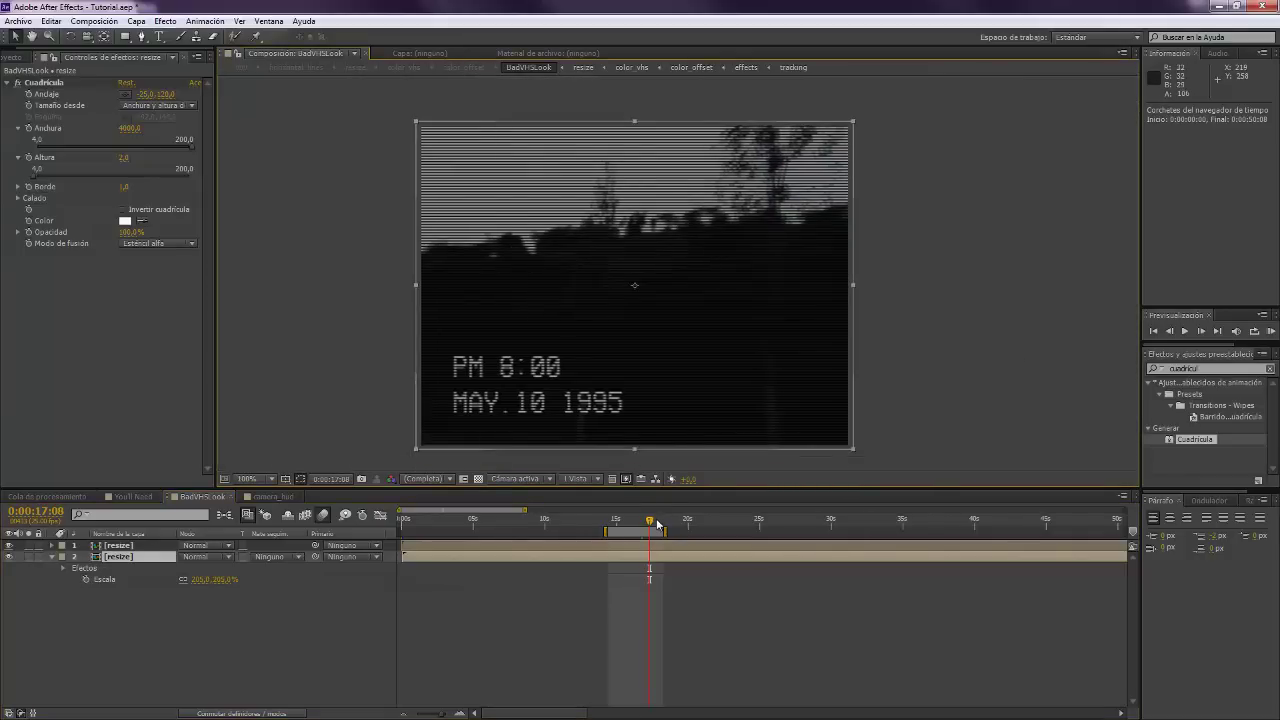
left_click(657, 522)
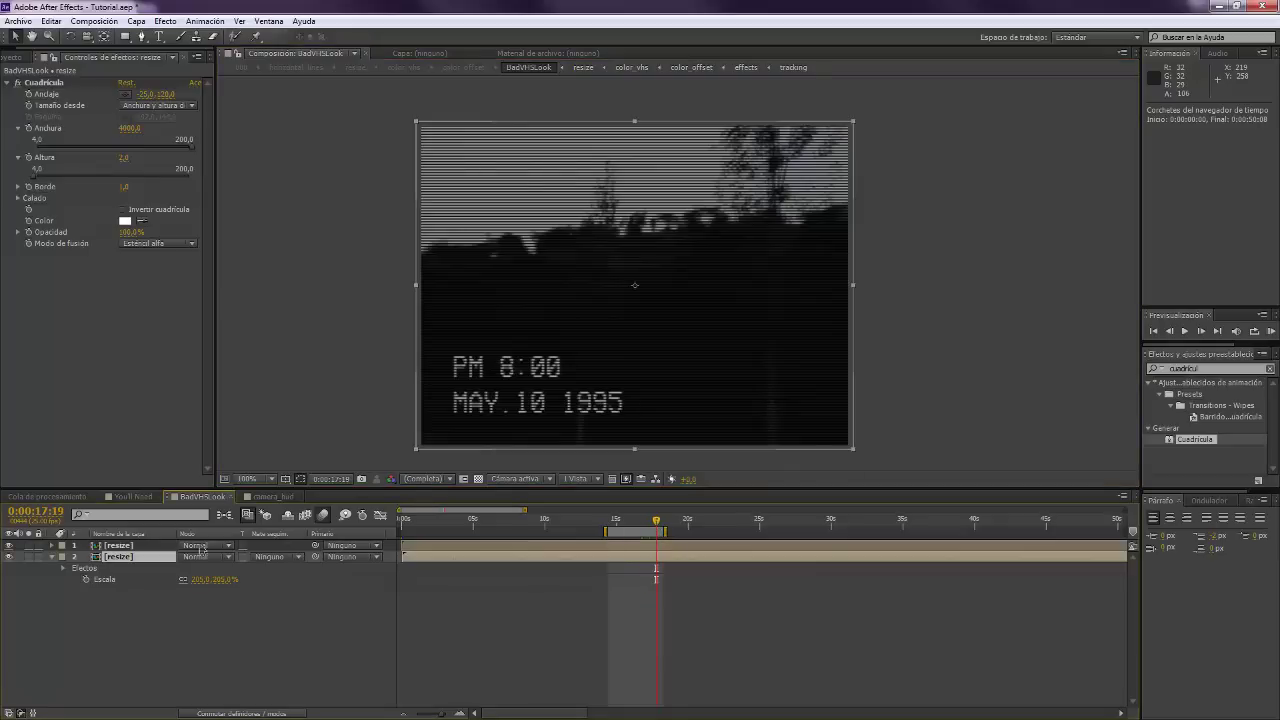
Duplicate the lower resize layer and delete the Cuadrícula effect from the bottommost copy.
left_click(128, 558)
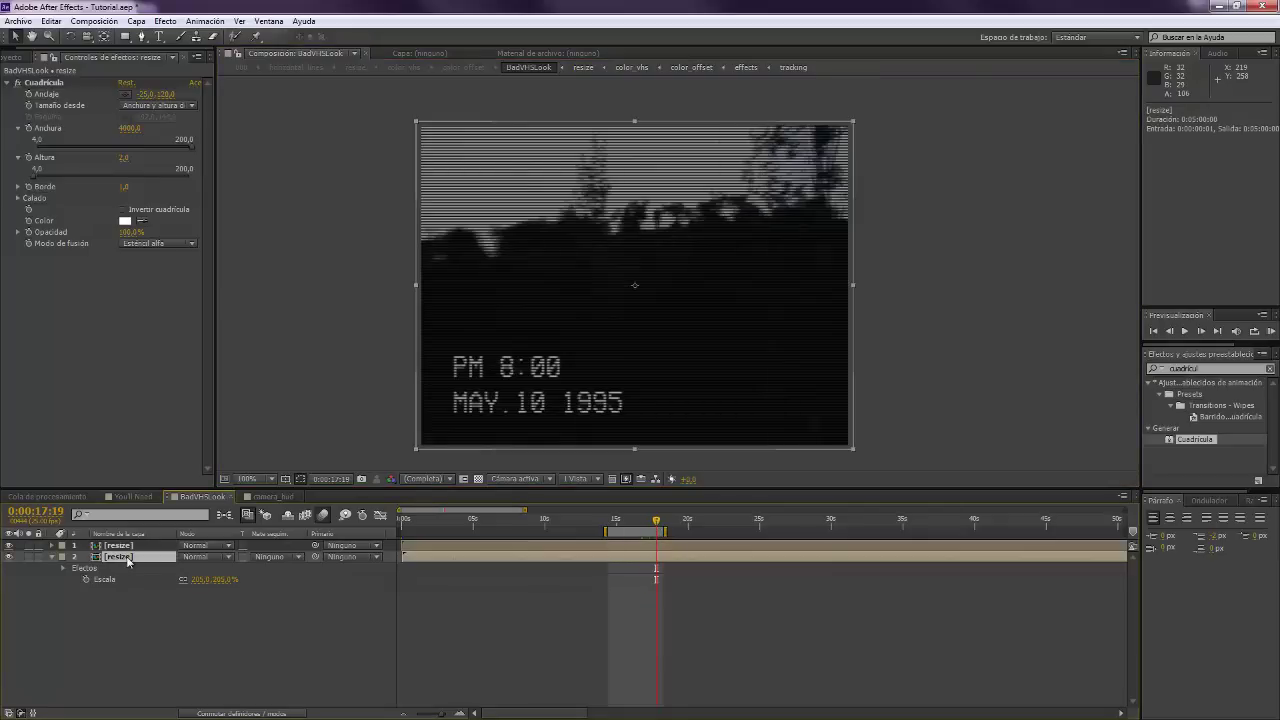
key("ctrl+d")
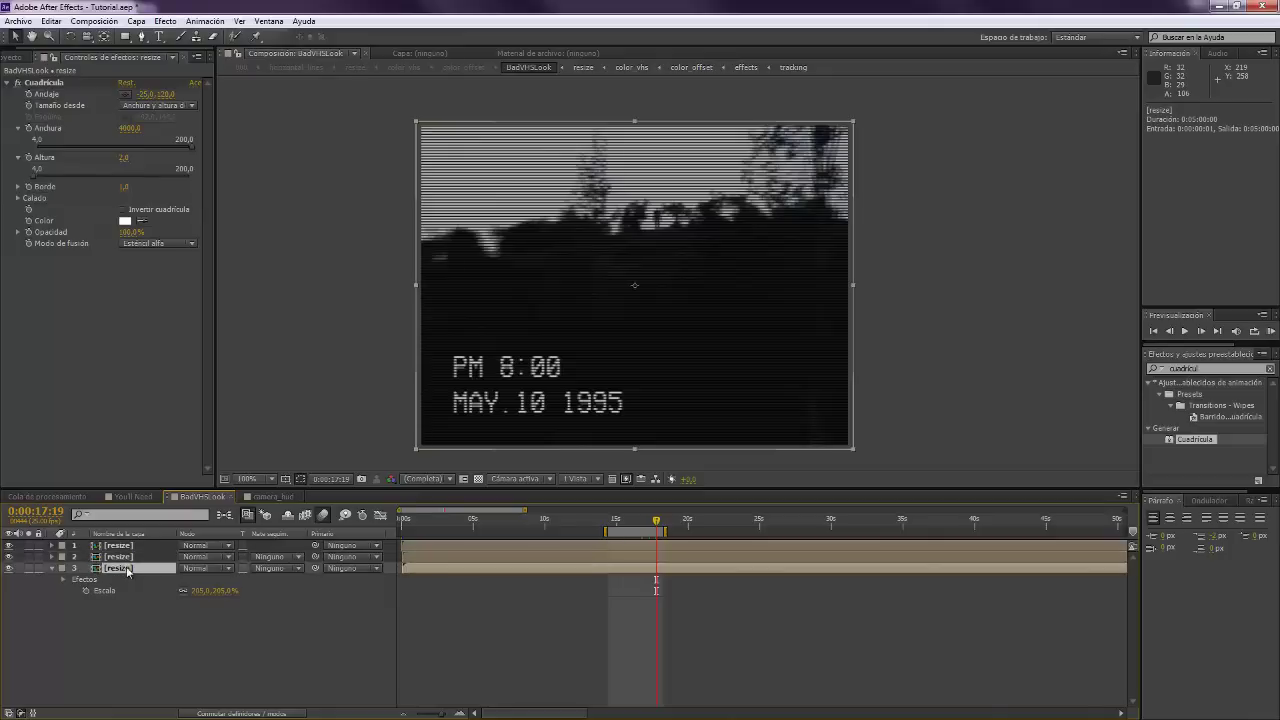
left_click(44, 84)
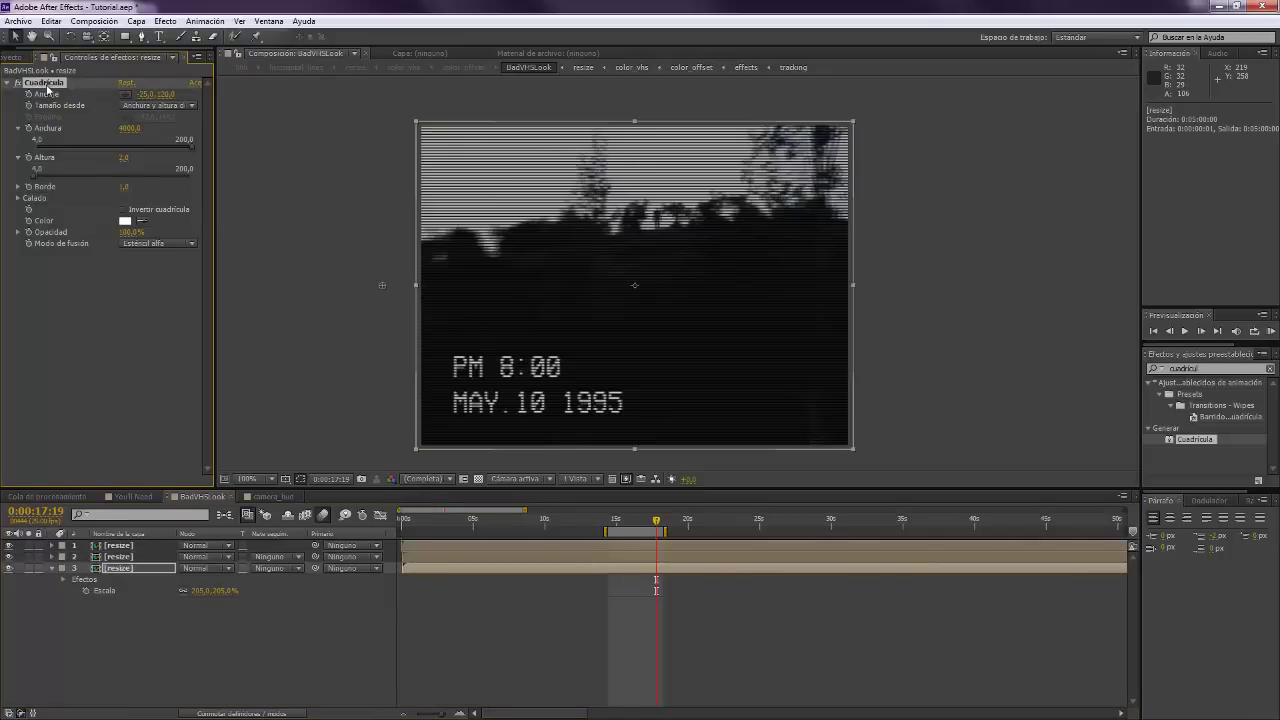
key("Delete")
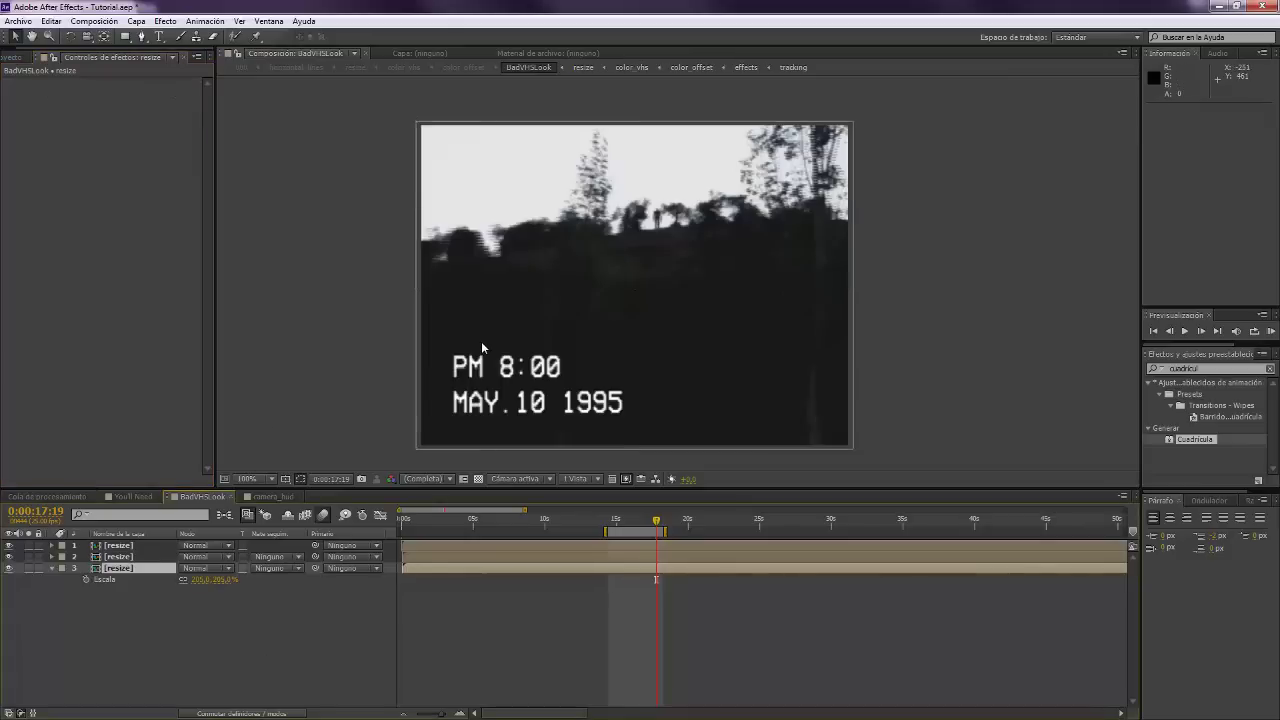
Examine the edges of moving objects in the combined footage close up, ending with the whole frame in view.
key("period")
key("period")
key("period")
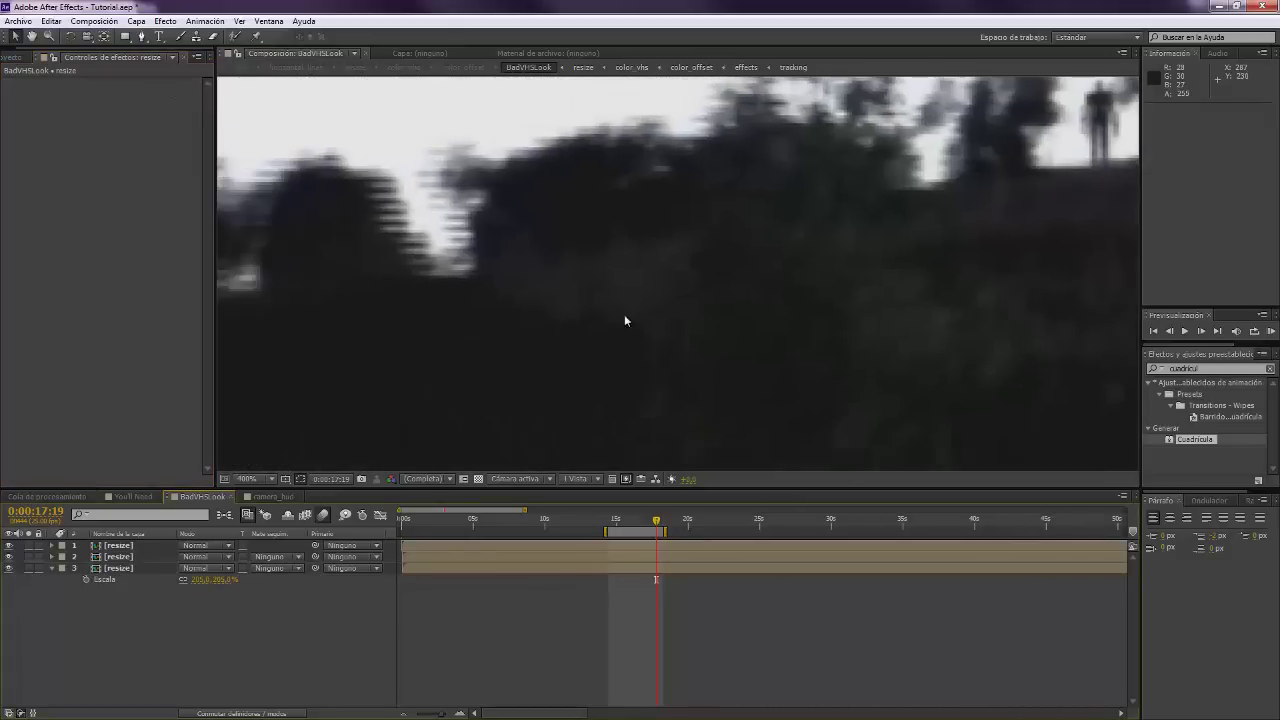
left_click_drag(600, 450, 516, 293)
left_click_drag(516, 200, 537, 367)
scroll(566, 336, "down", 1)
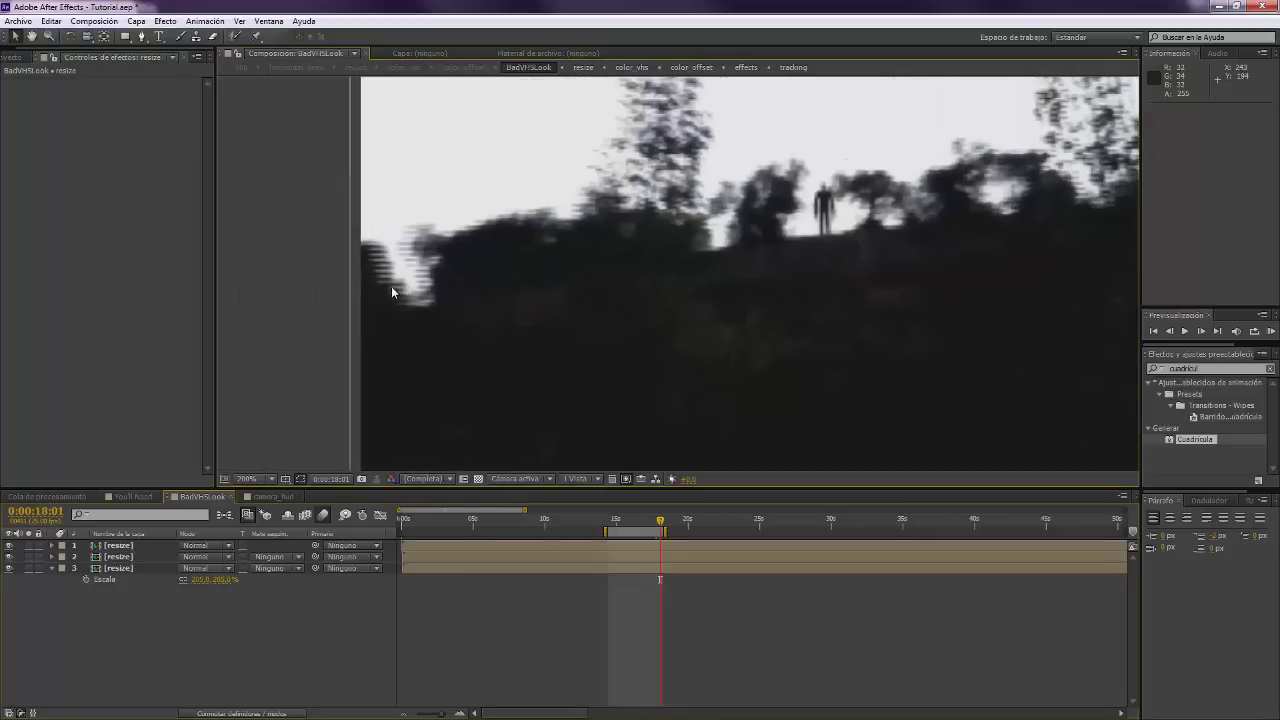
left_click_drag(584, 293, 394, 345)
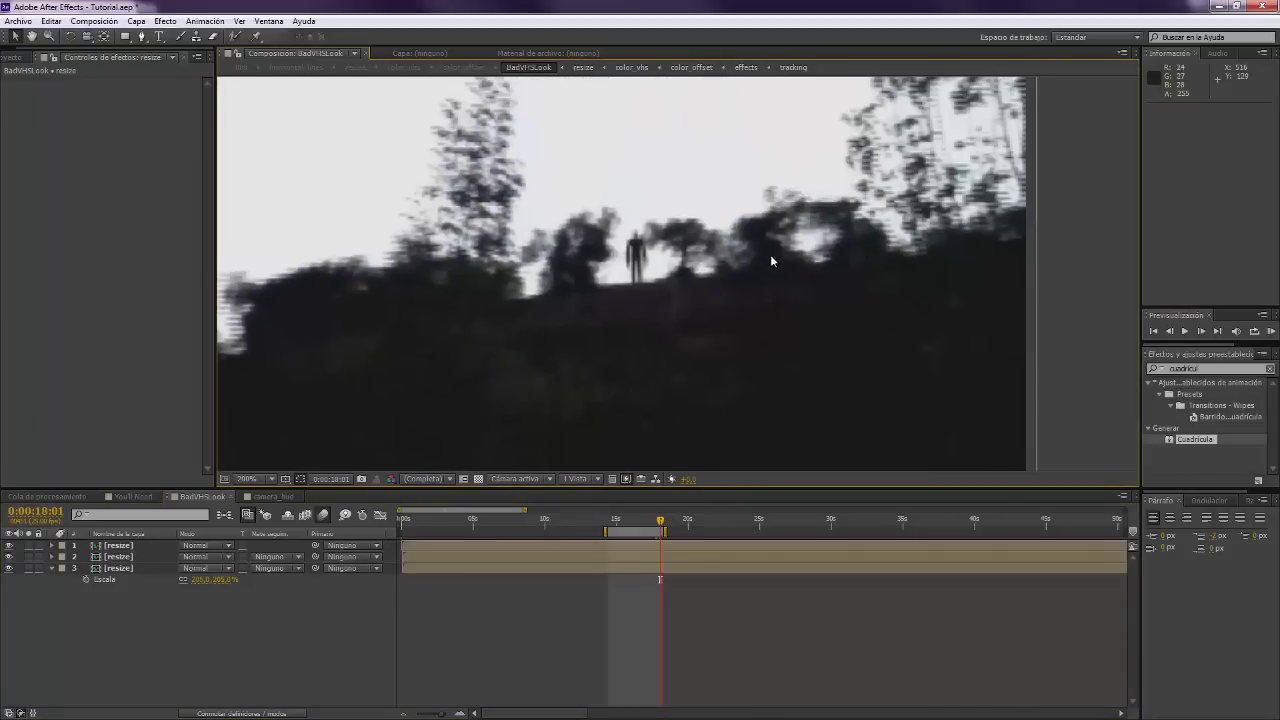
mouse_move(770, 257)
left_mouse_down()
mouse_move(682, 269)
mouse_move(789, 244)
left_mouse_up()
left_click(250, 479)
left_click(254, 236)
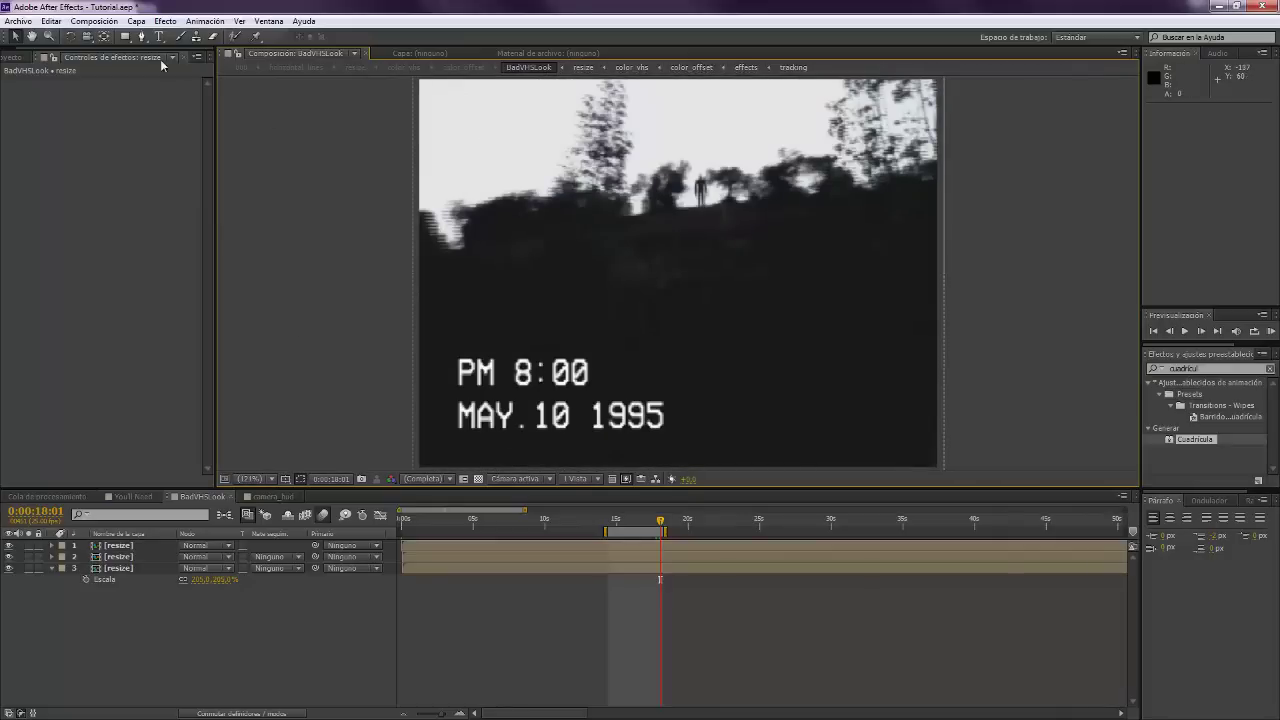
Add an adjustment layer above the resize layers and apply the Máscara de enfoque effect to it.
left_click(136, 21)
mouse_move(166, 38)
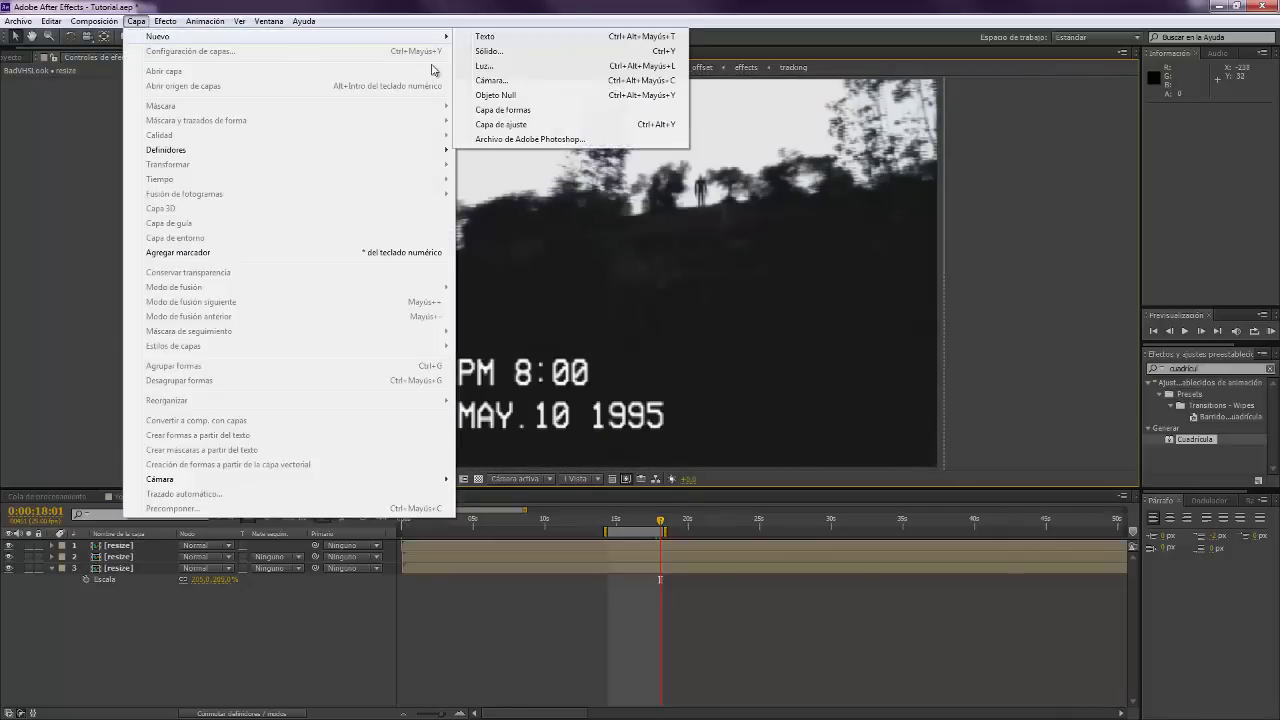
left_click(505, 125)
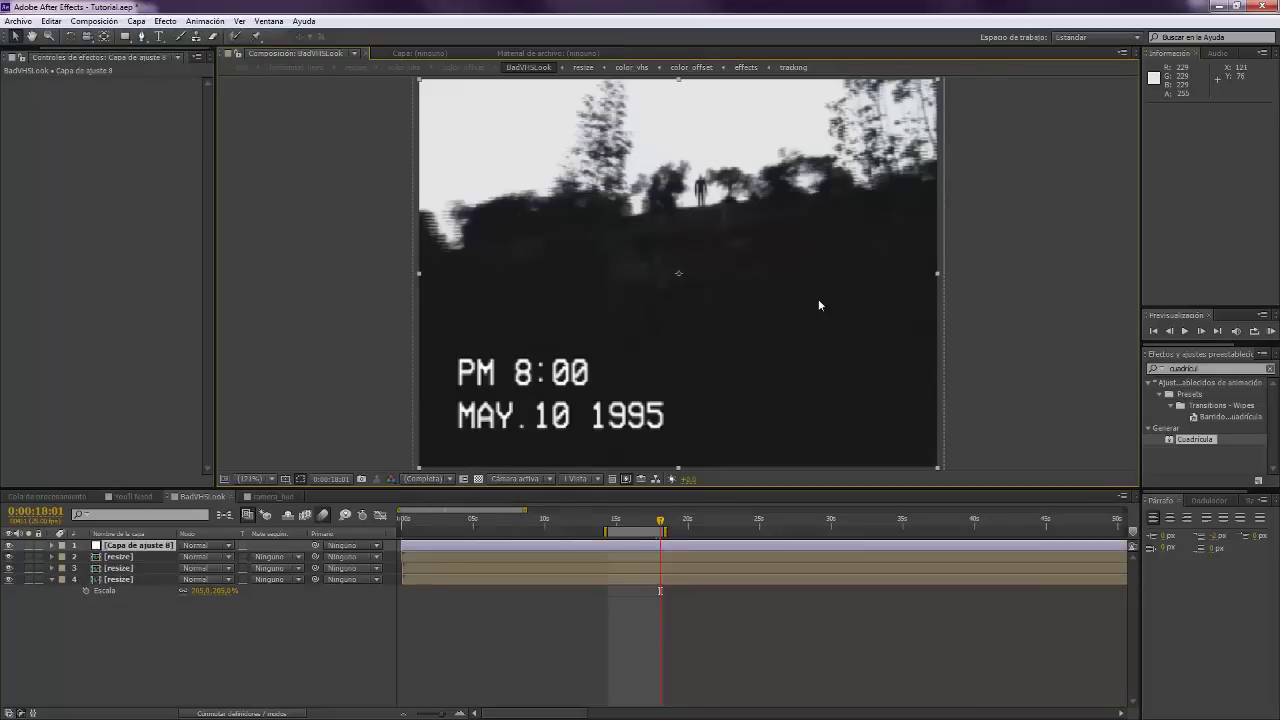
key("ctrl+5")
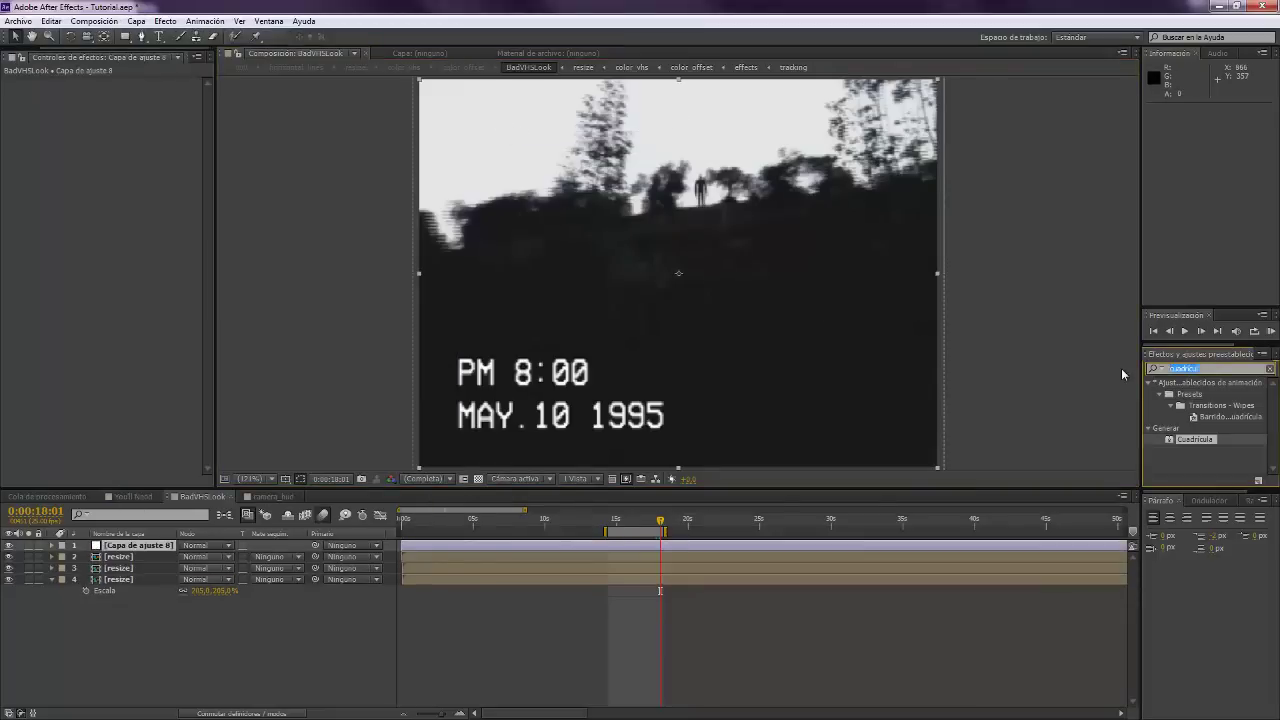
type("másca")
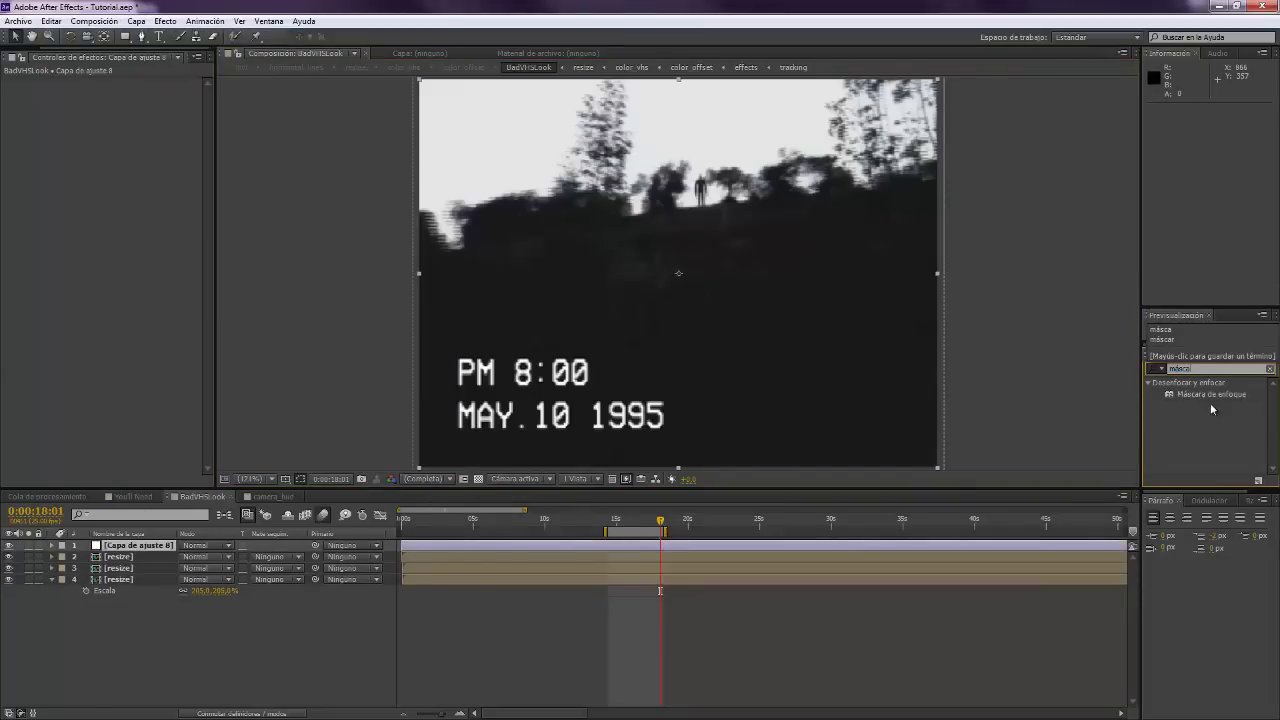
left_click_drag(1210, 400, 699, 544)
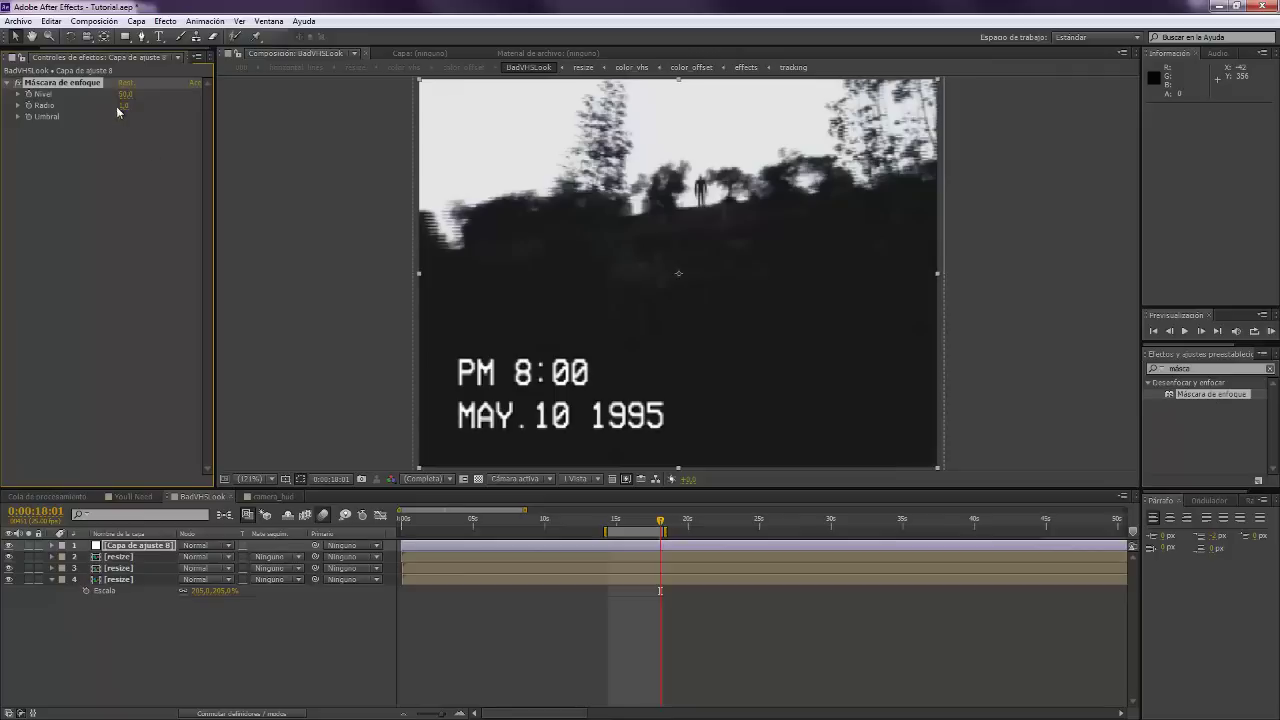
Set the Máscara de enfoque radius to 10 and check the sharpening around the time stamp.
left_click_drag(124, 111, 127, 112)
left_click(125, 109)
type("4")
key("Return")
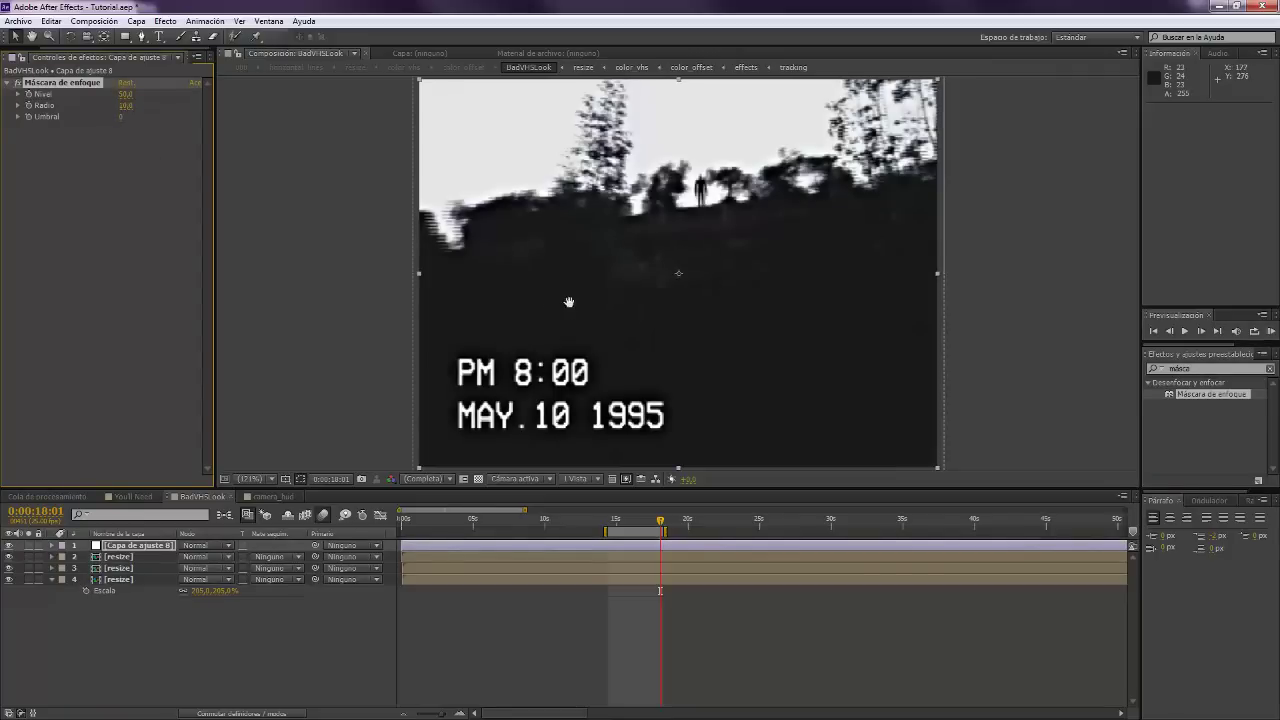
scroll(570, 341, "up", 1)
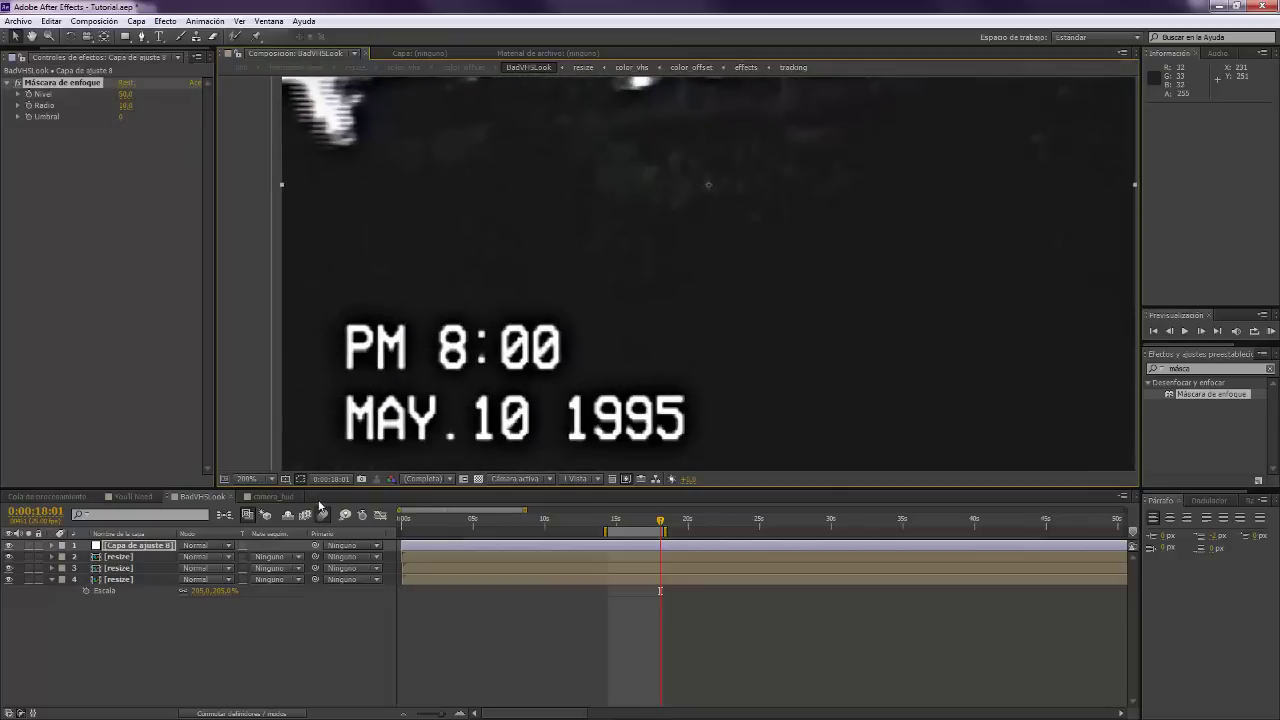
left_click(268, 479)
left_click(286, 237)
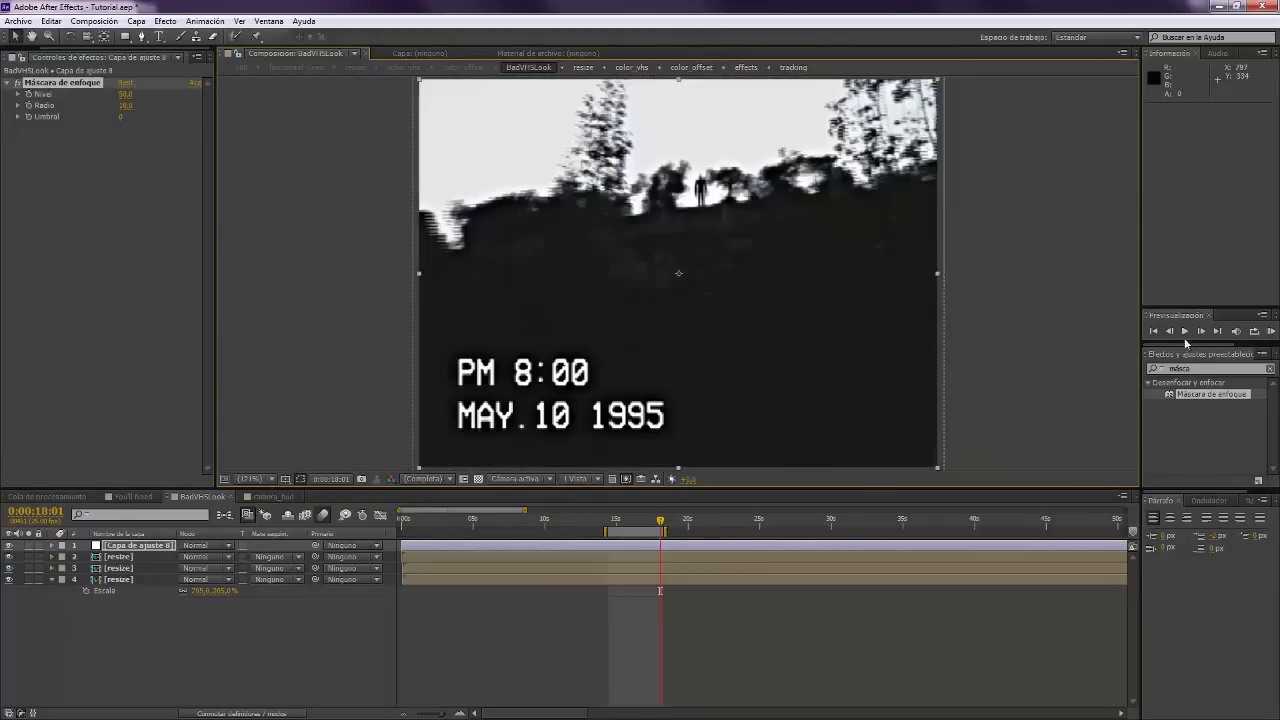
Find the Tono/Saturación effect and apply it to the adjustment layer.
left_click_drag(1194, 368, 1122, 365)
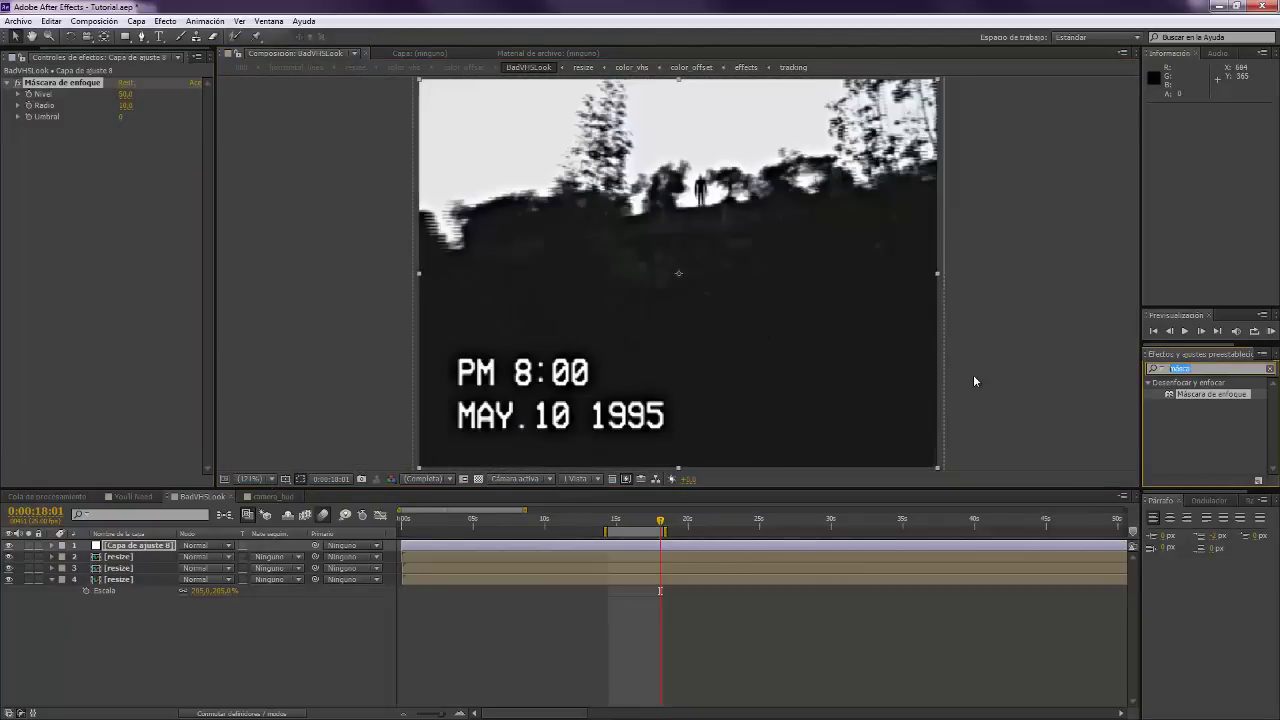
type("sat")
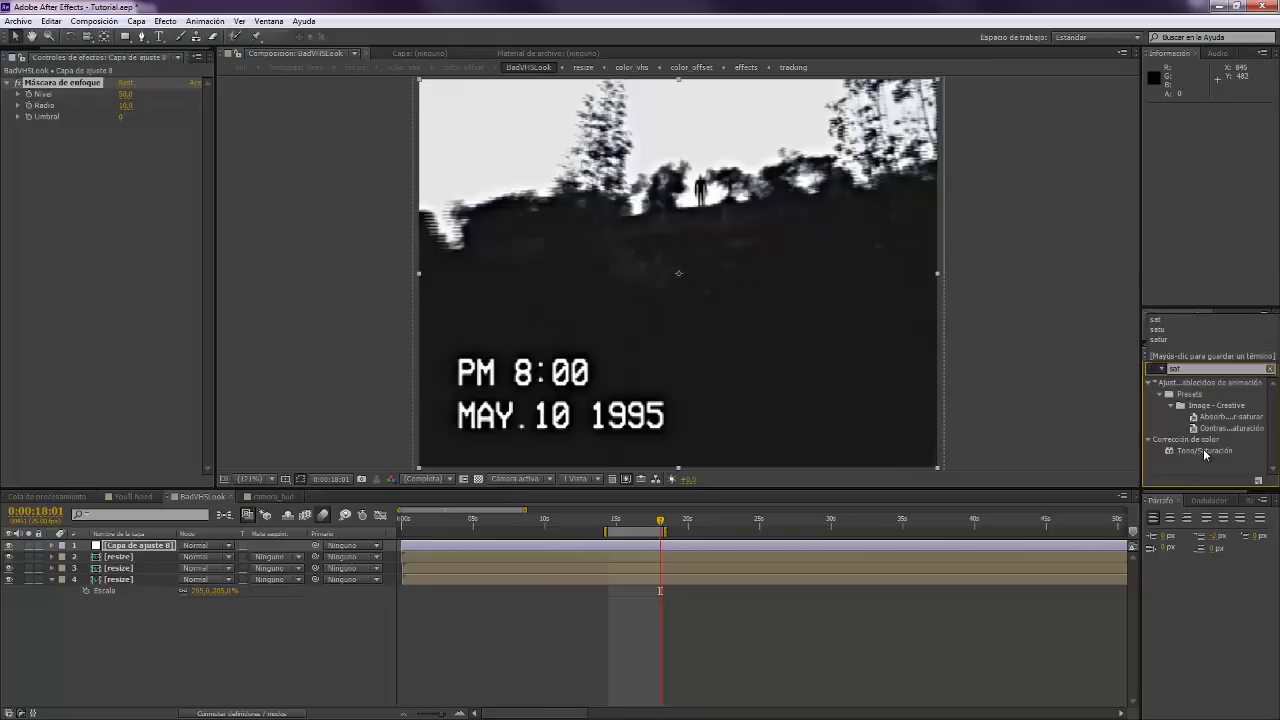
left_click_drag(1205, 455, 801, 324)
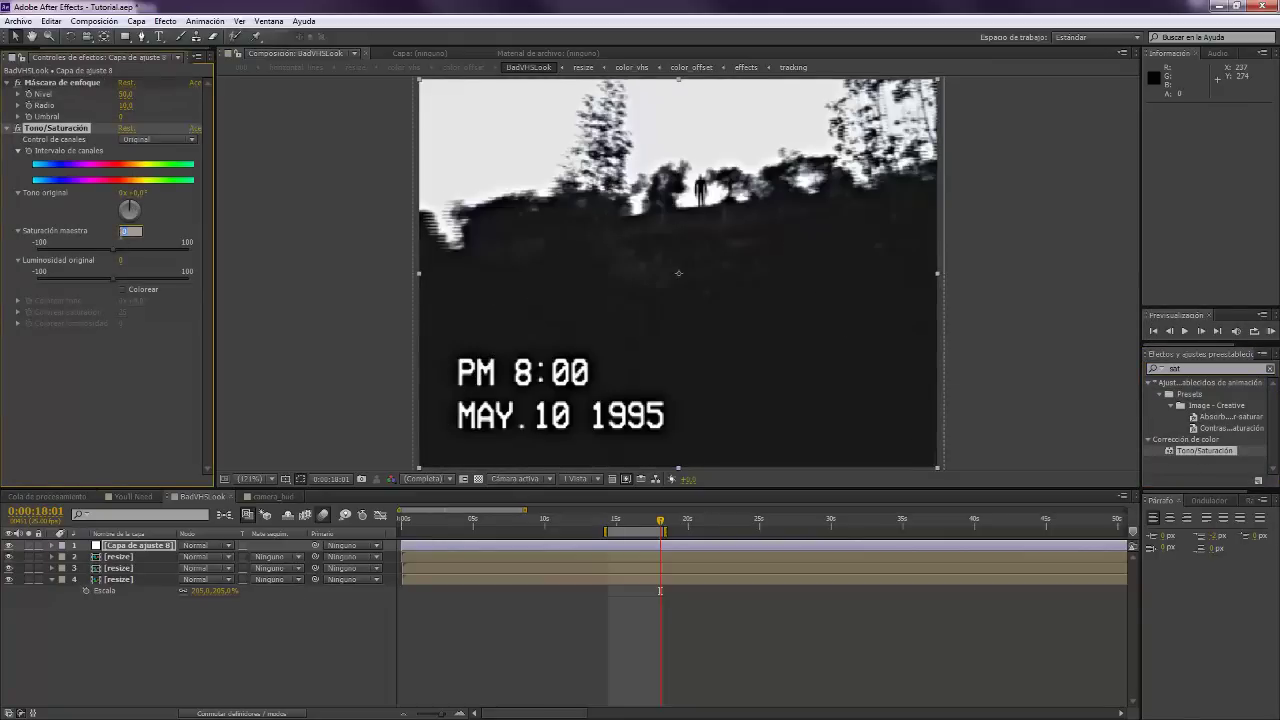
Set the adjustment layer's Saturación maestra to 30 and check the colours of the footage close up.
key("Return")
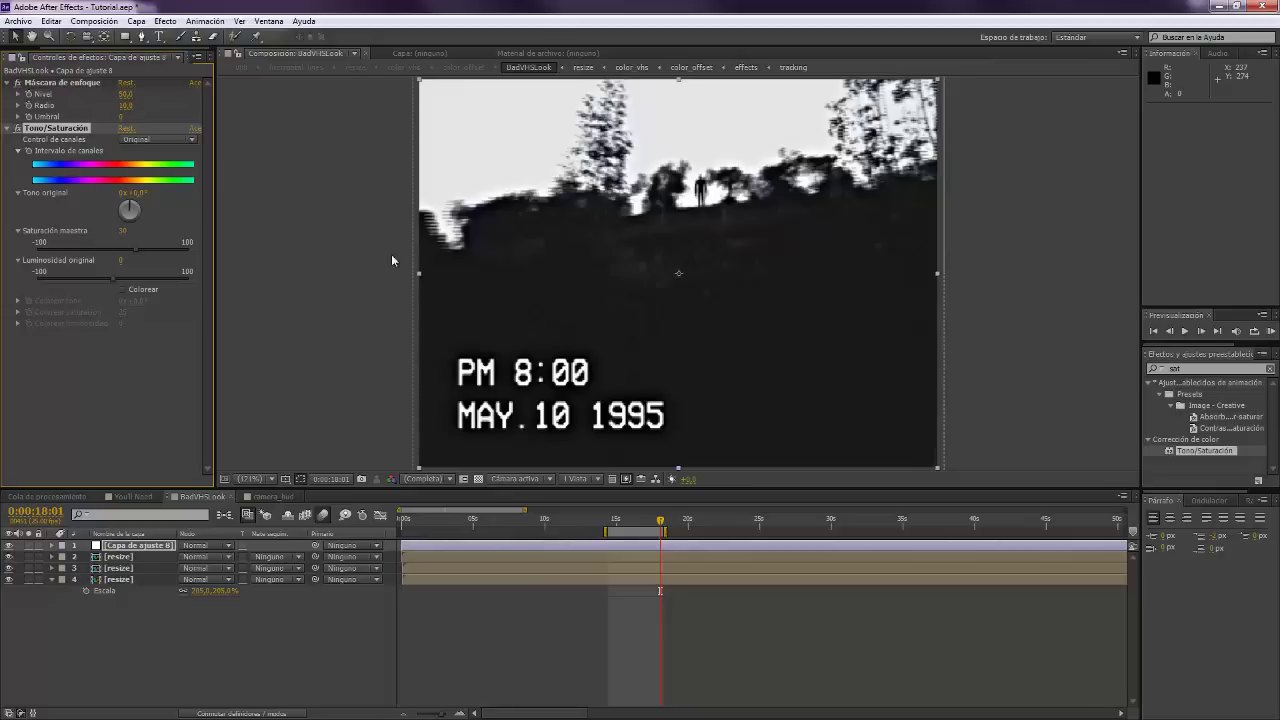
left_click(253, 681)
scroll(470, 444, "up", 1)
left_click_drag(736, 157, 702, 237)
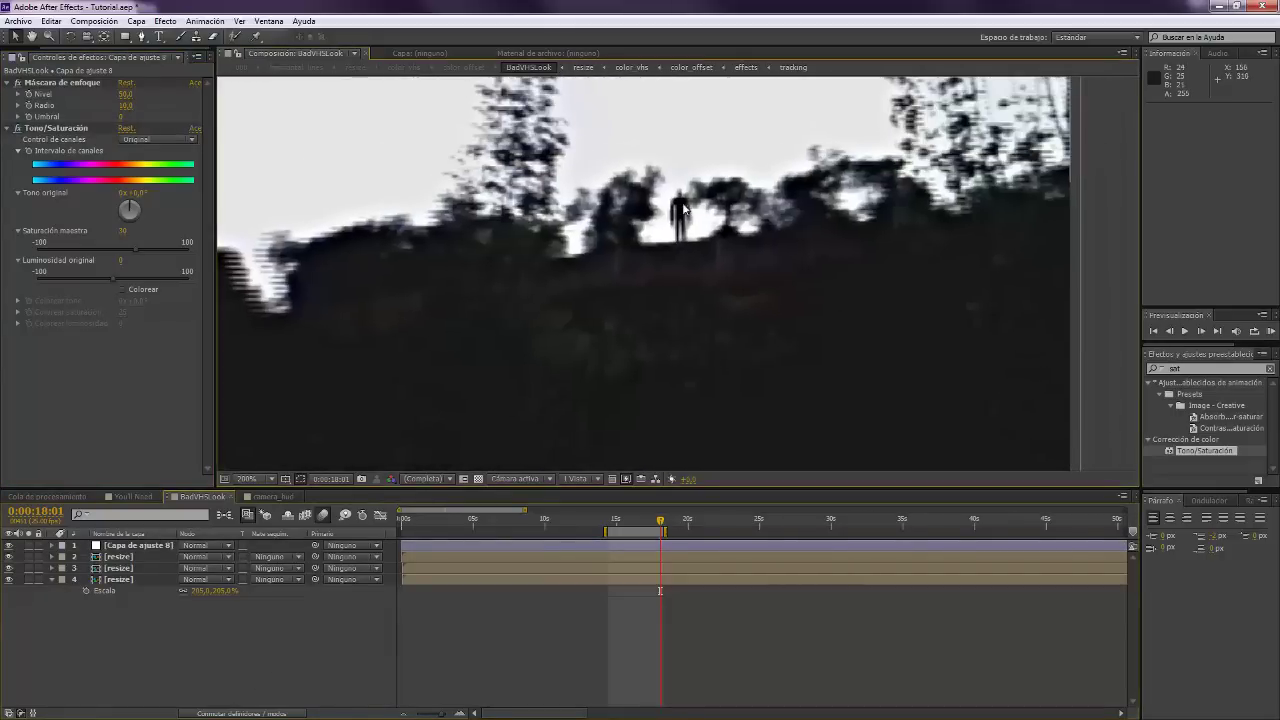
left_click_drag(551, 274, 620, 300)
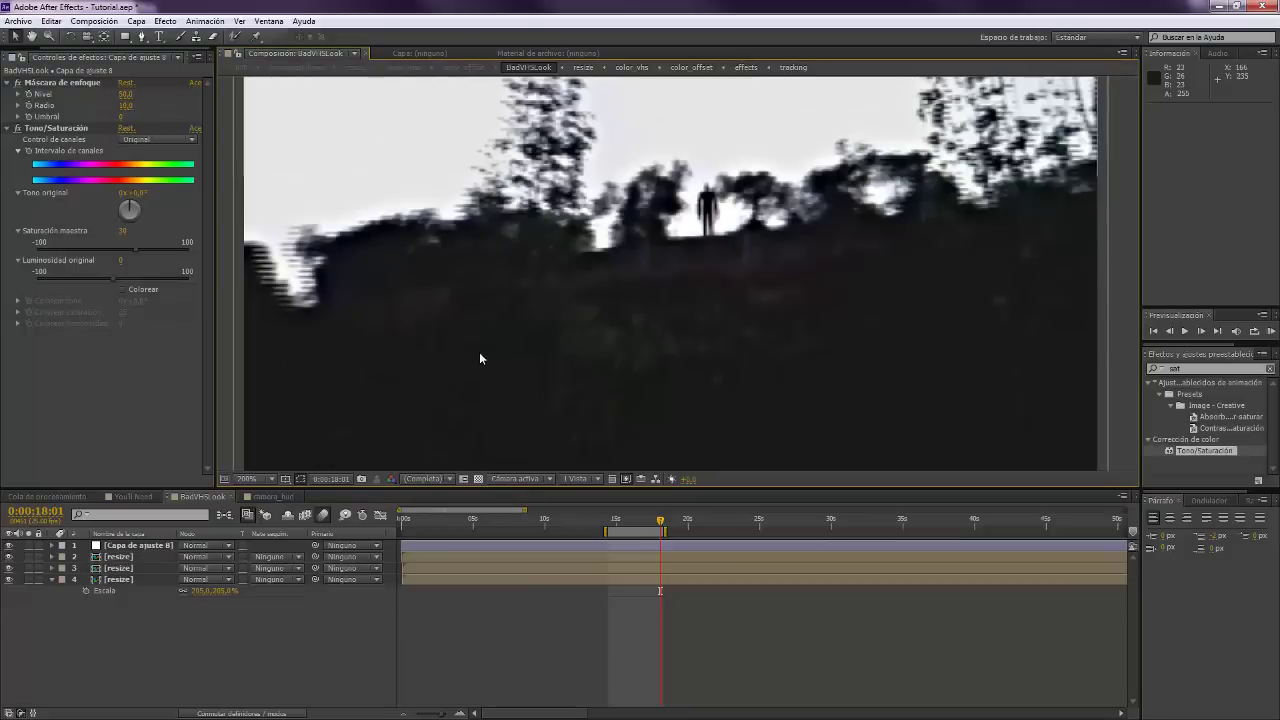
left_click_drag(480, 357, 466, 294)
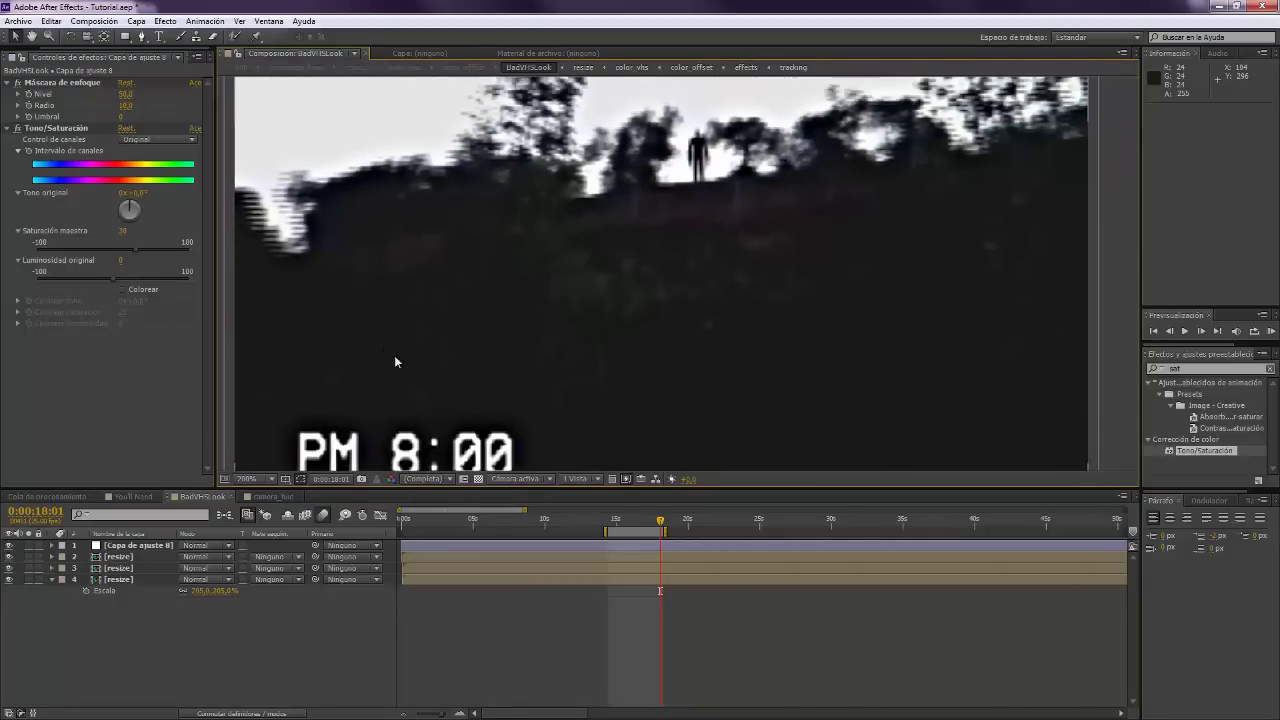
left_click(246, 478)
left_click(279, 240)
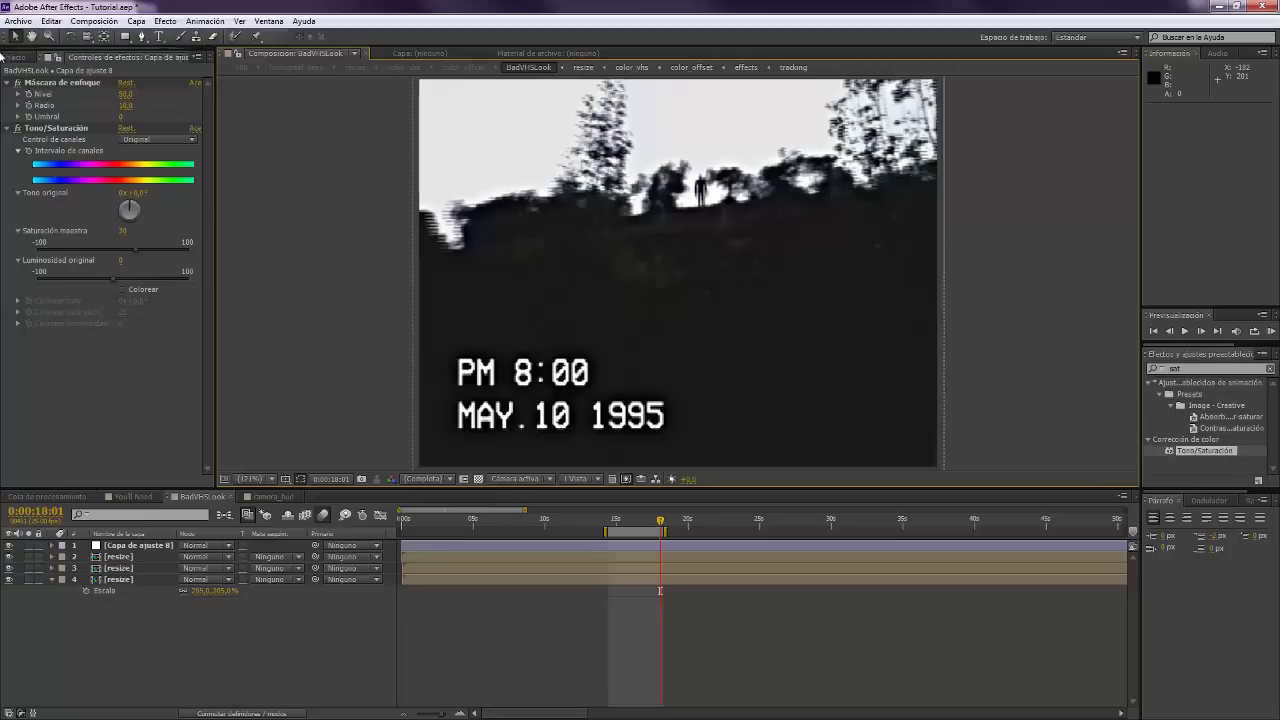
Import the Bad tracking_0 to Bad tracking_60 images from the BadTracking folder as a JPEG sequence.
left_click(22, 57)
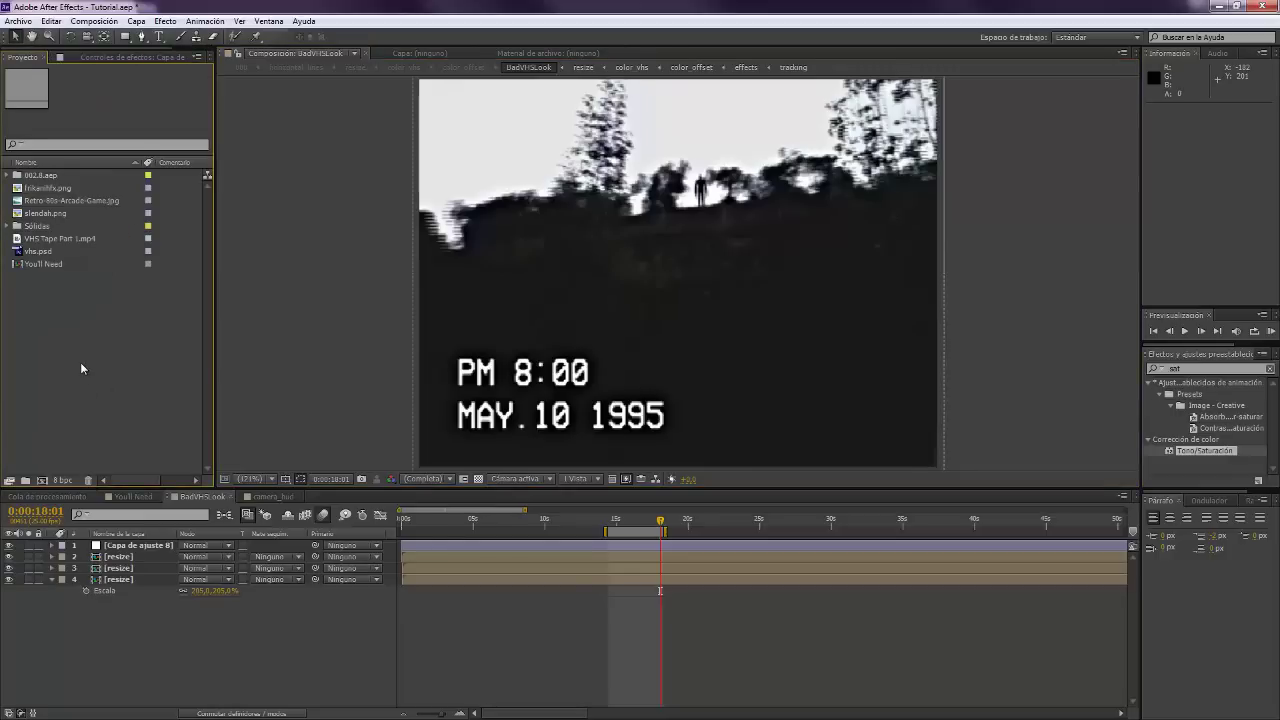
double_click(81, 369)
left_click(276, 60)
double_click(248, 212)
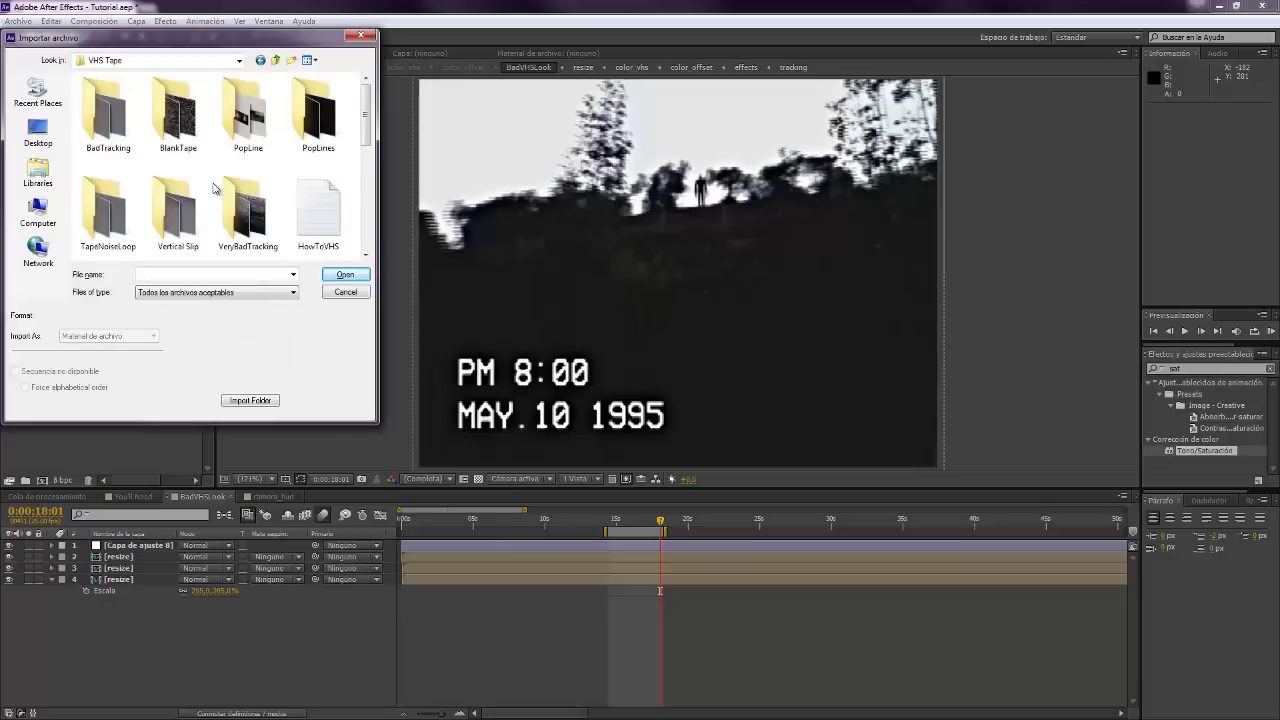
double_click(110, 140)
left_click(123, 128)
scroll(115, 190, "down", 10)
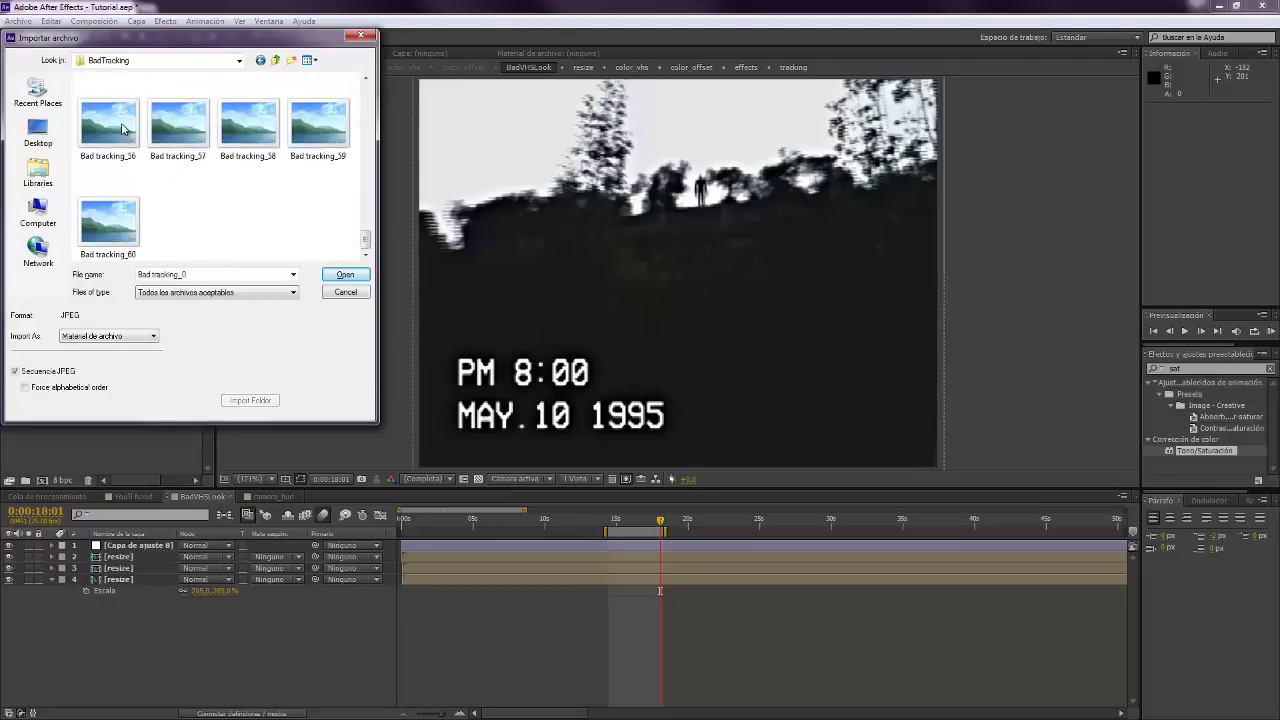
left_click(110, 237, "shift")
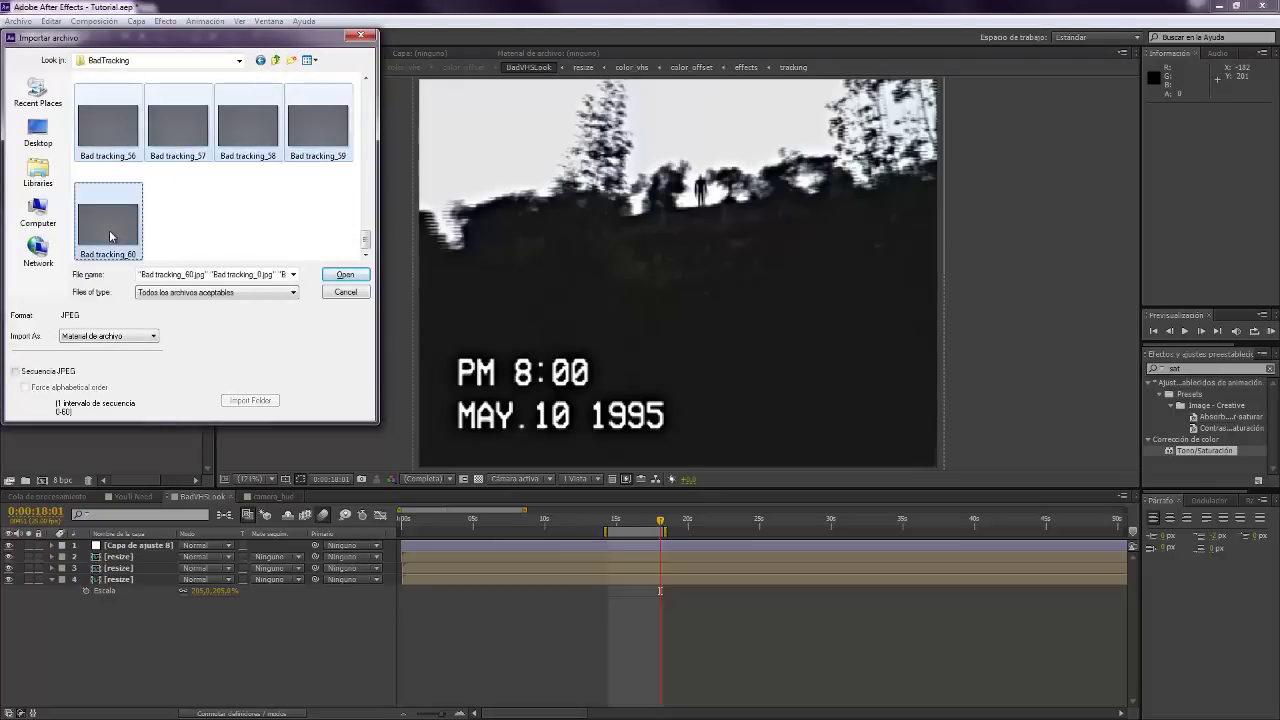
left_click(15, 371)
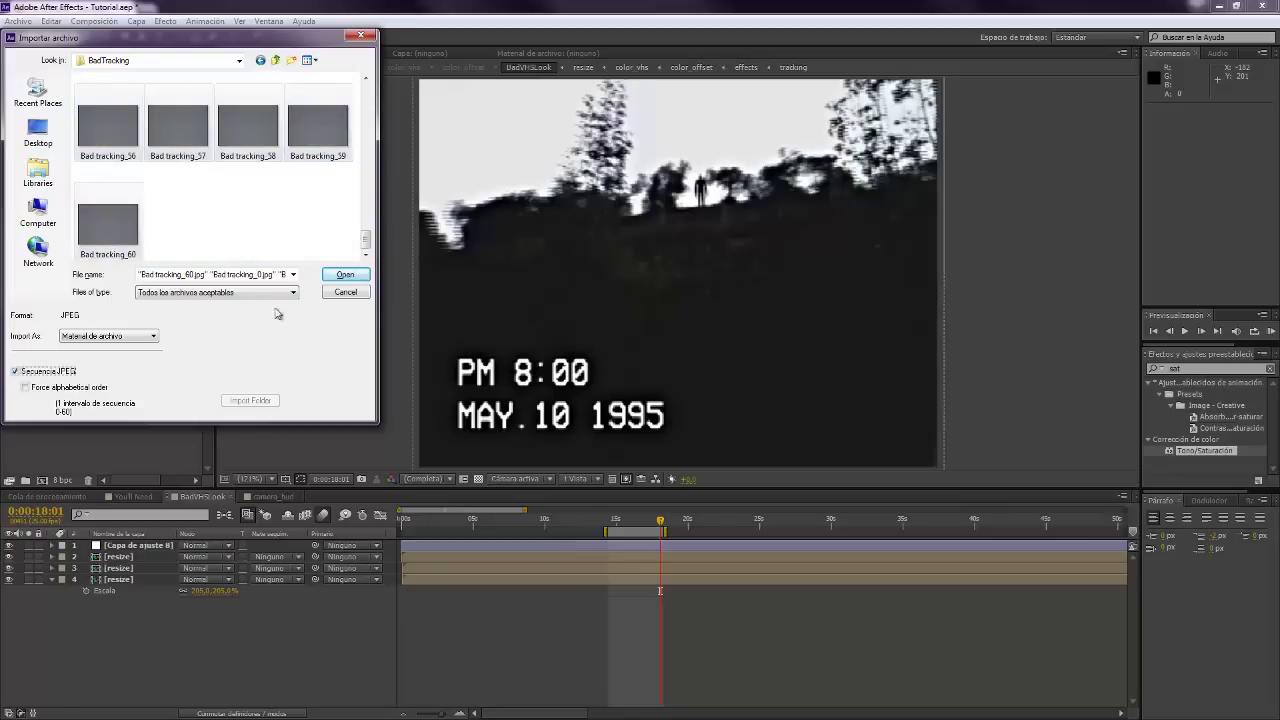
left_click(344, 275)
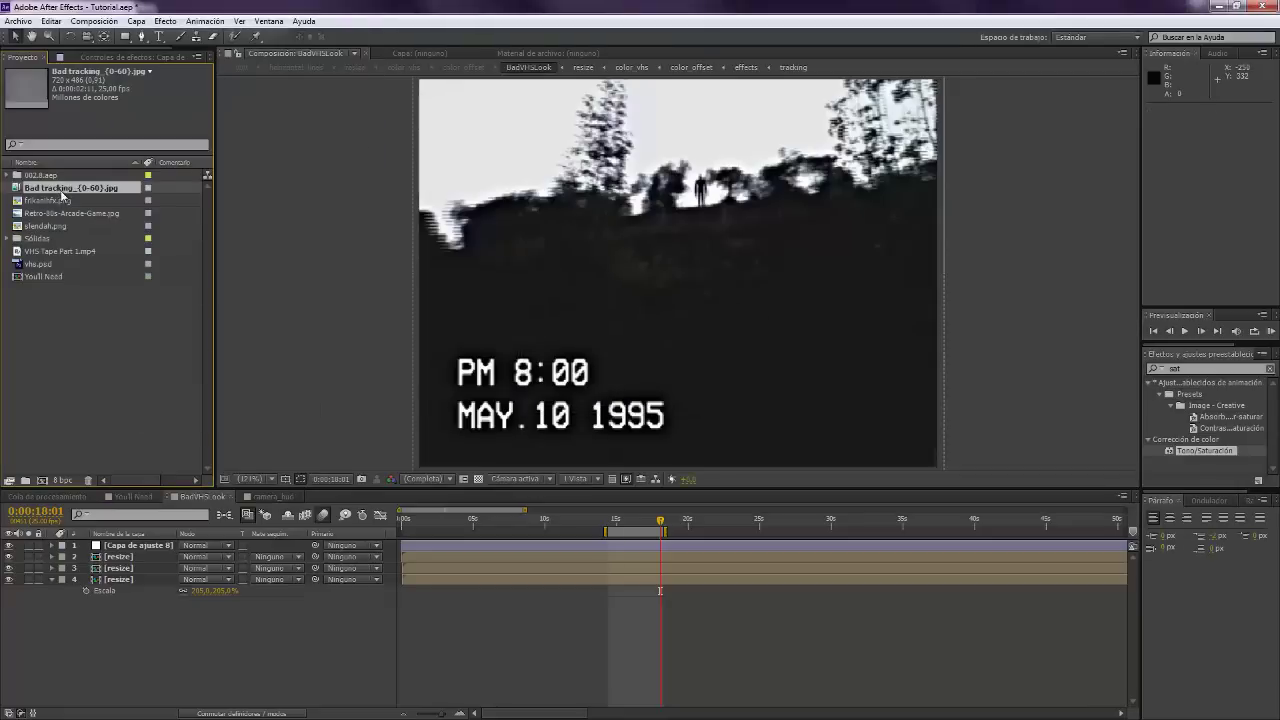
Add the Bad tracking sequence above the adjustment layer and increase its footage loop count so it lasts 0:40:40:00.
left_click_drag(62, 196, 148, 545)
right_click(101, 188)
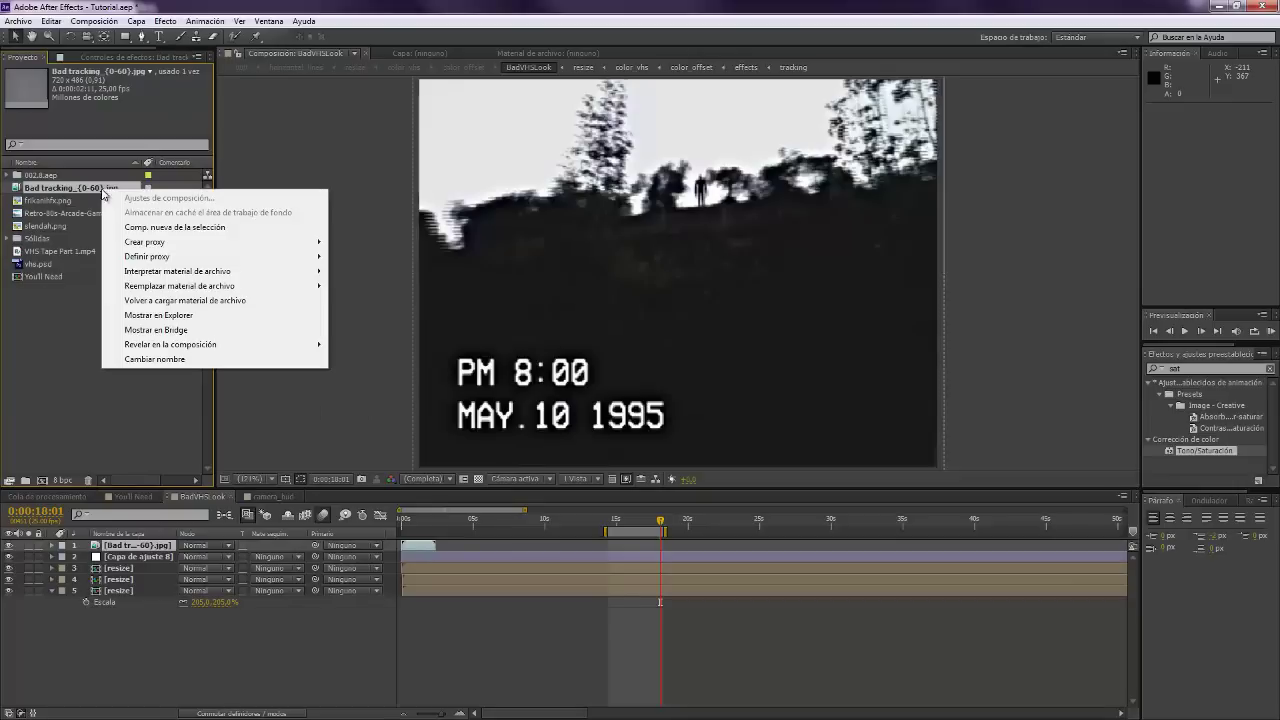
mouse_move(275, 273)
left_click(365, 272)
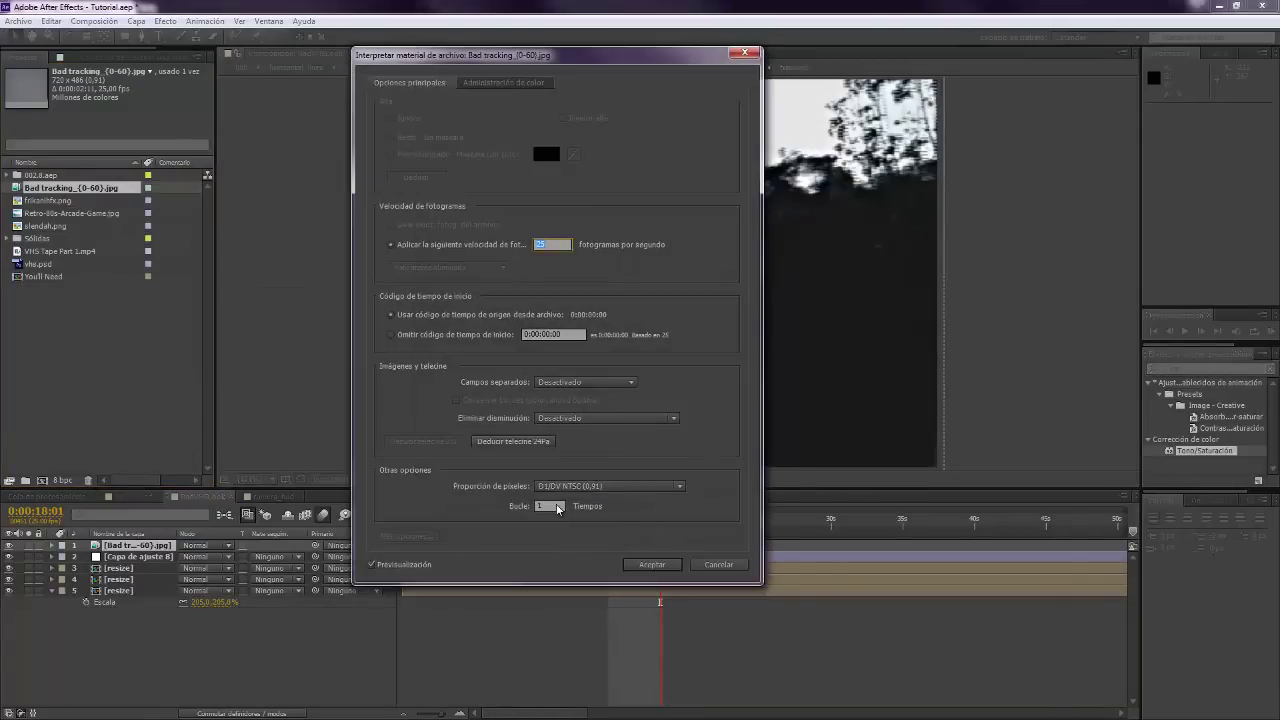
double_click(545, 506)
key("Return")
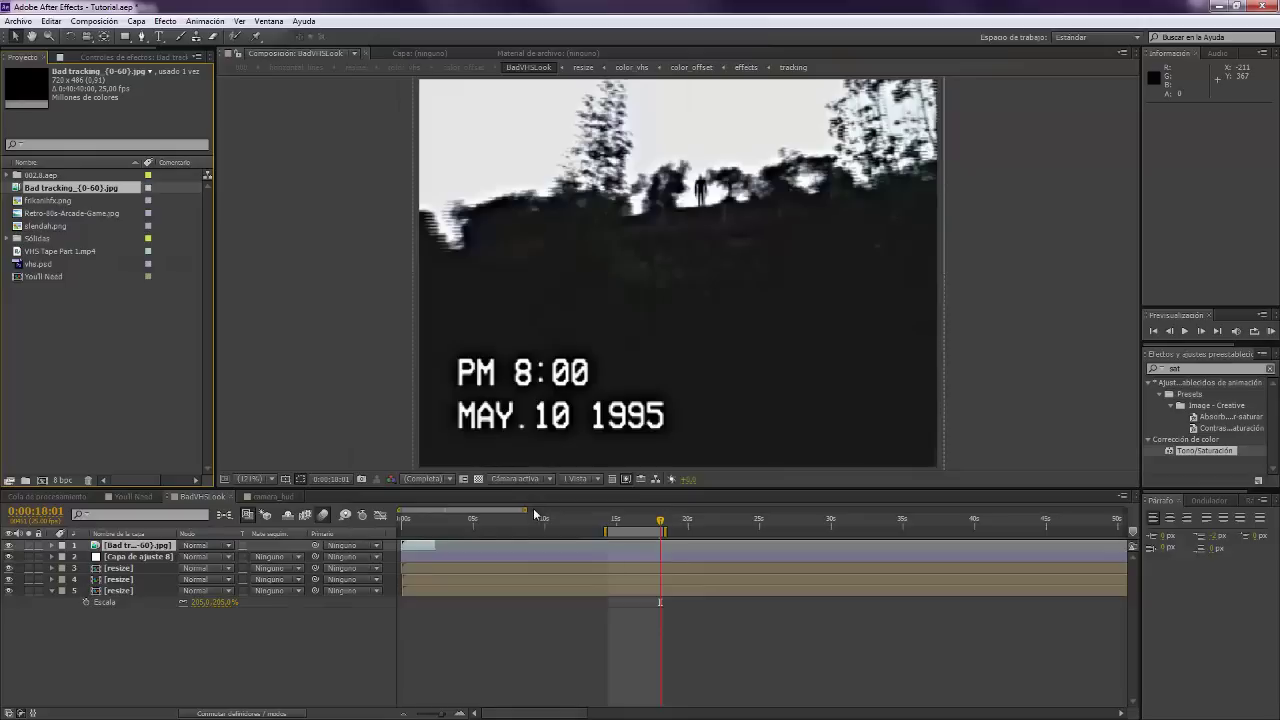
Extend the Bad tracking layer to a duration of about 0:01:24:17 and fit it to the composition size.
left_click_drag(436, 546, 1085, 546)
left_click(402, 714)
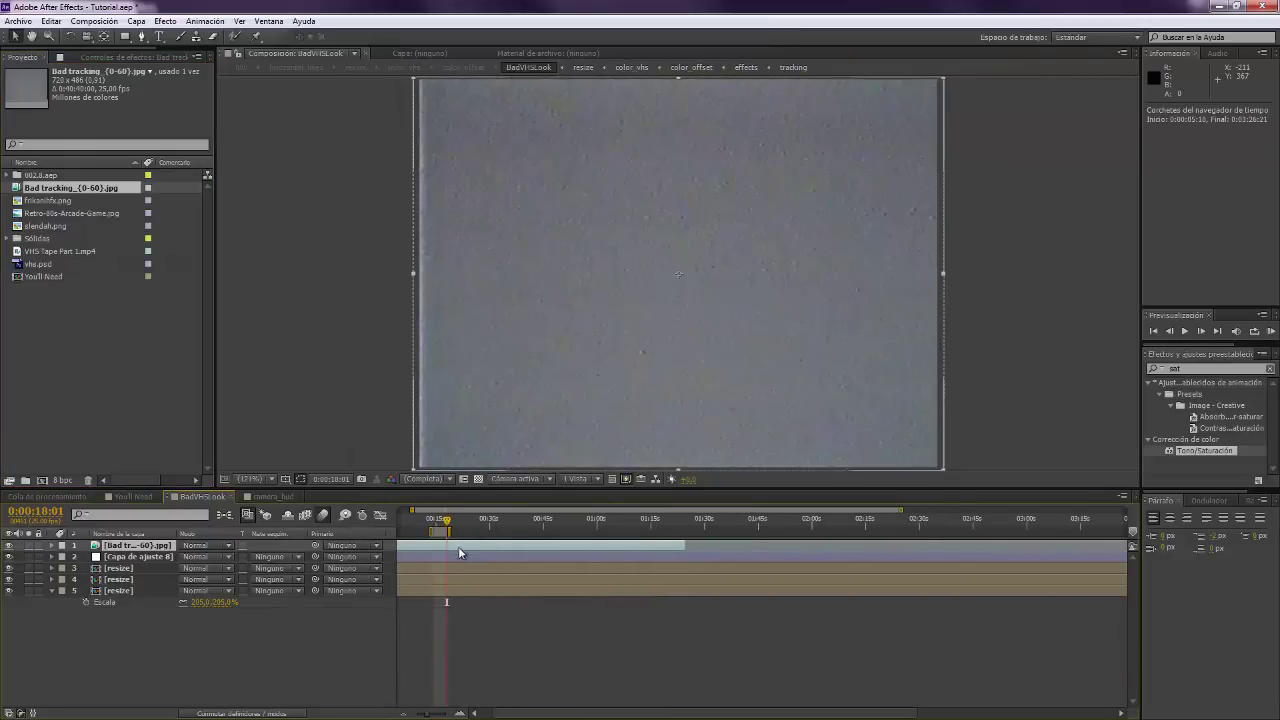
right_click(459, 551)
mouse_move(553, 177)
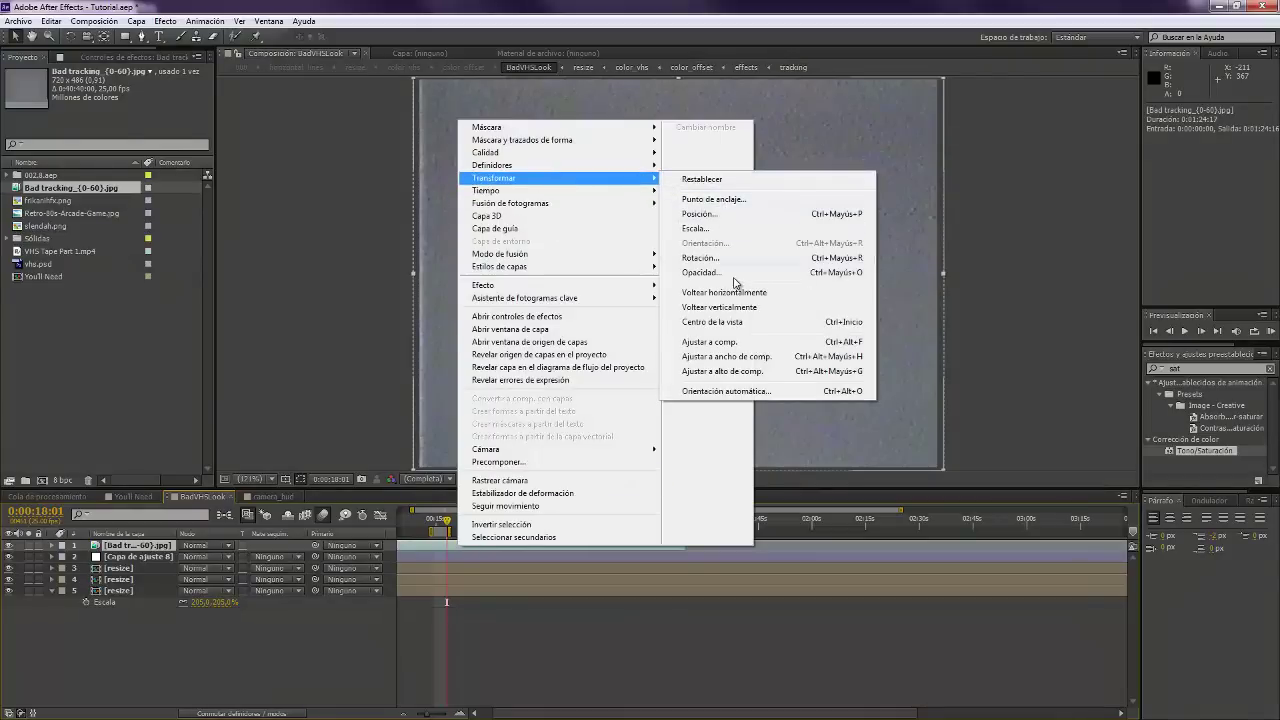
left_click(733, 343)
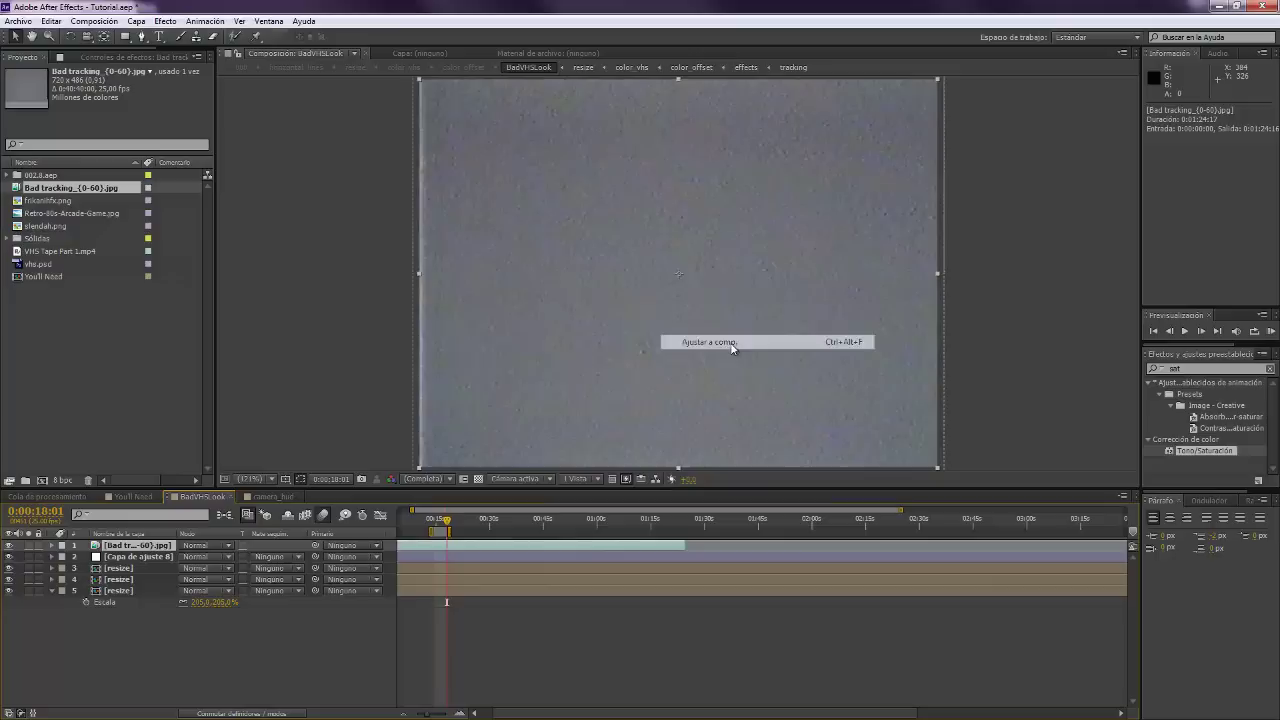
Set the Bad tracking layer's blending mode to Luz fuerte and check the noise over the footage.
left_click(203, 545)
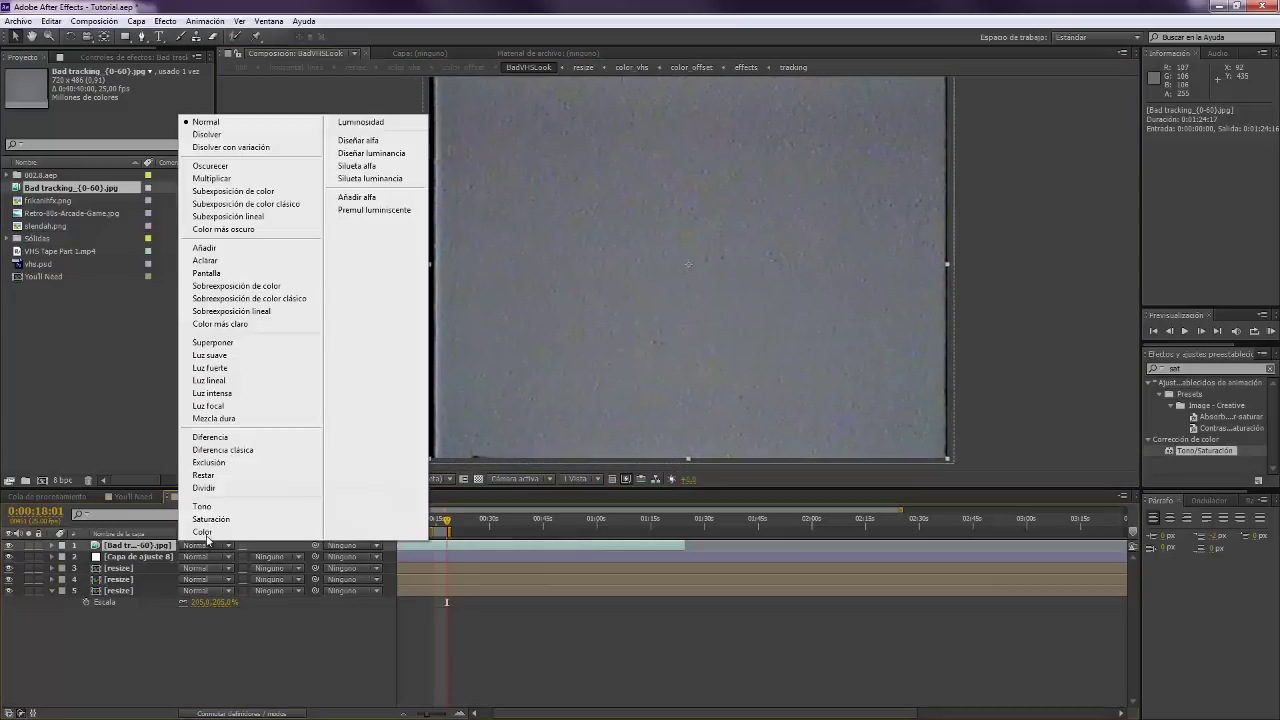
left_click(246, 370)
left_click(522, 672)
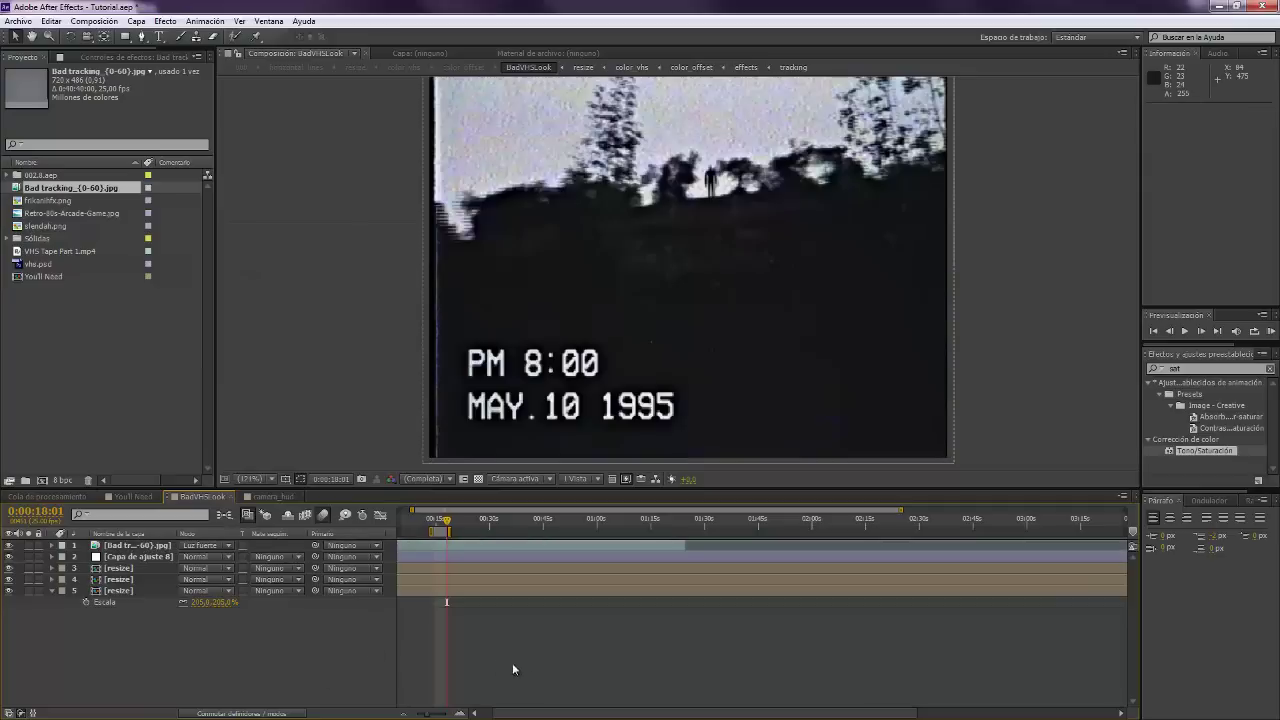
left_click_drag(534, 712, 524, 712)
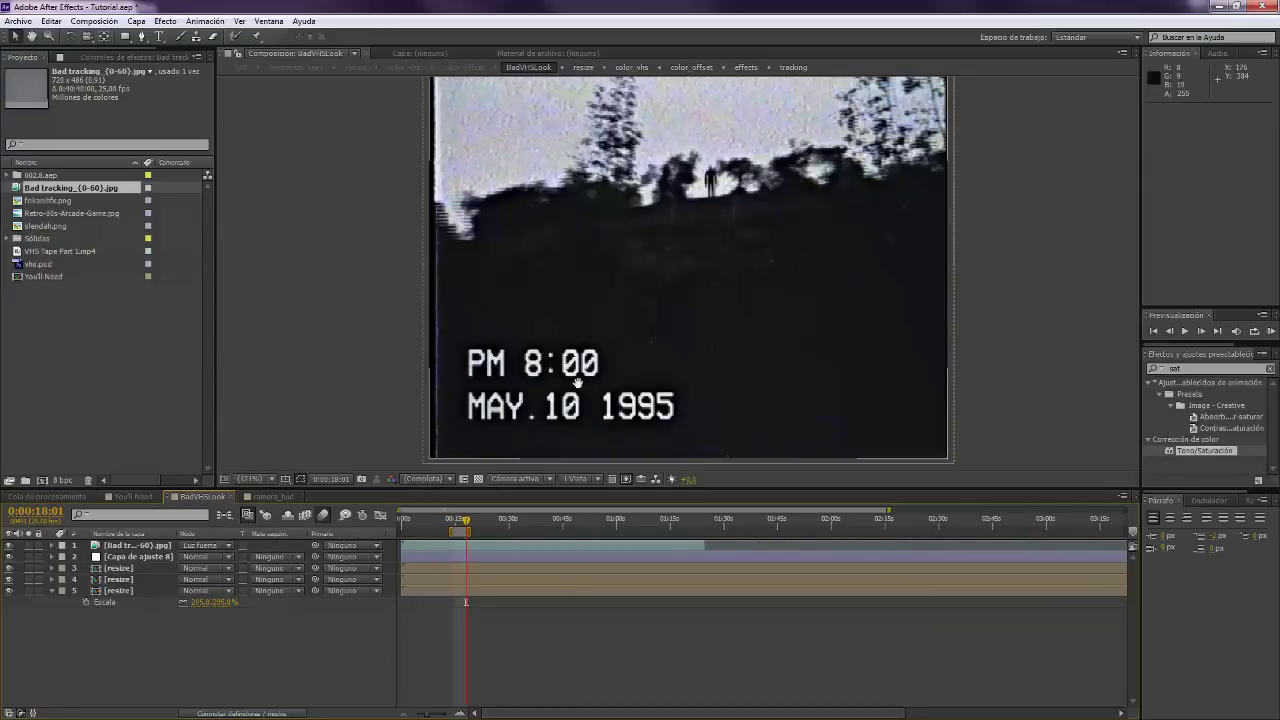
left_click_drag(572, 385, 574, 390)
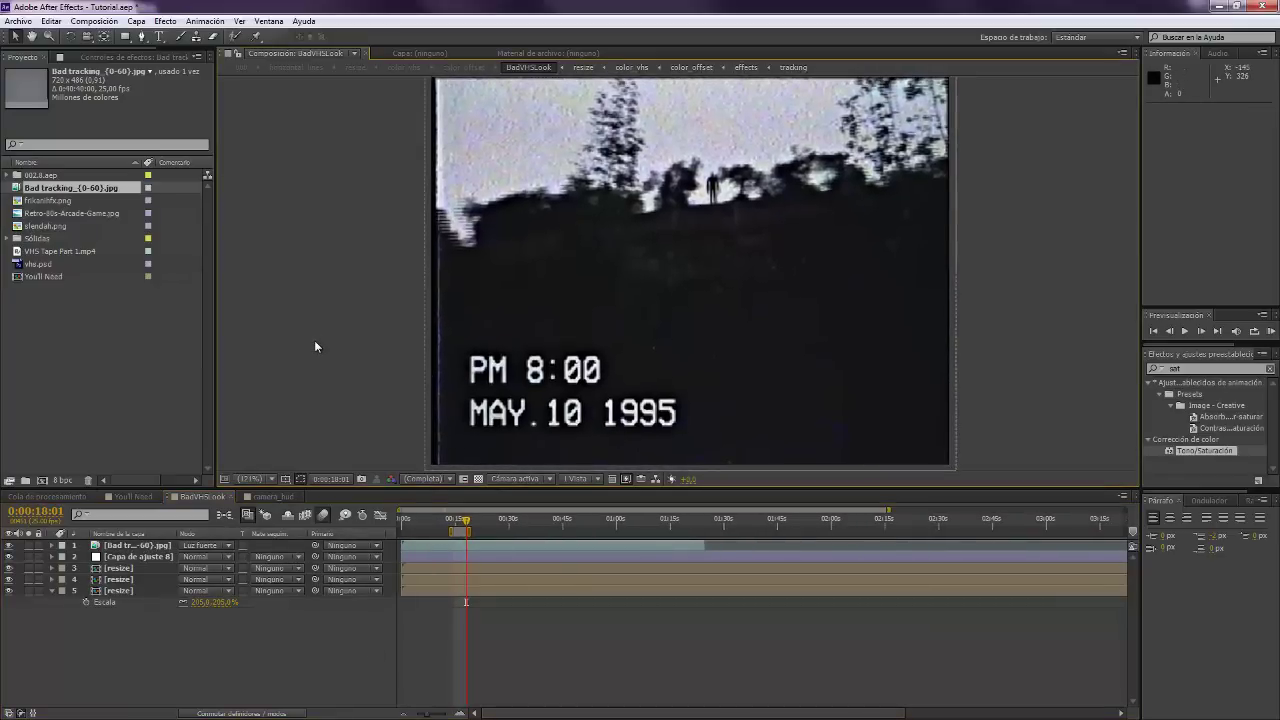